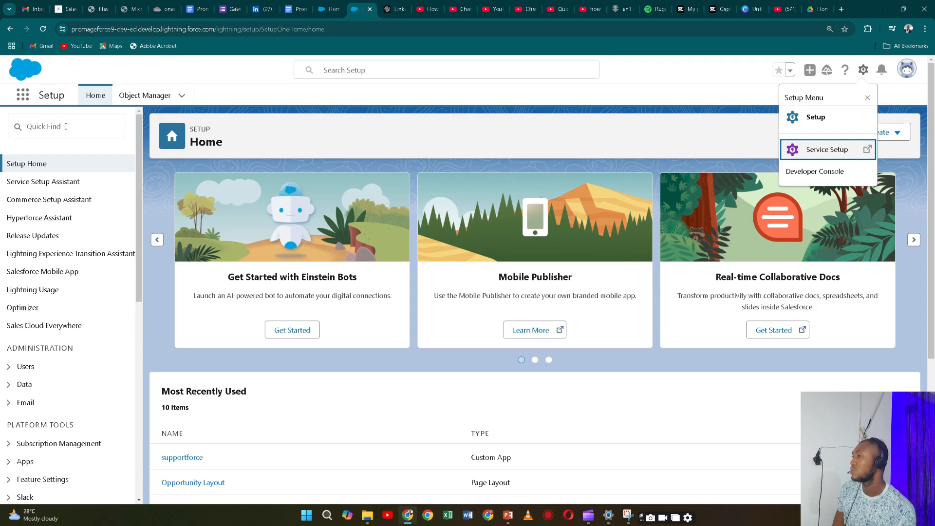
# Find Company Information in Setup by searching for "compa" and examine the organization's user and feature licenses.
pyautogui.click(75, 128)
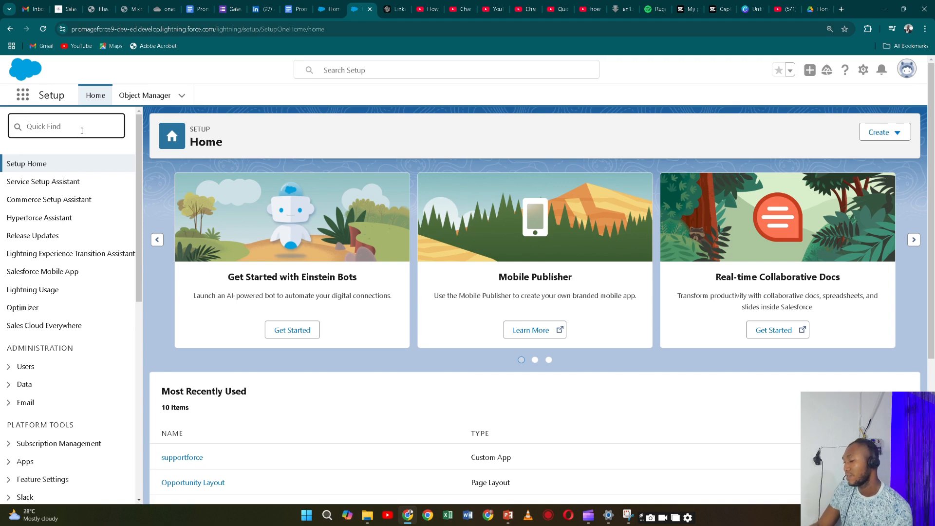
pyautogui.write('co')
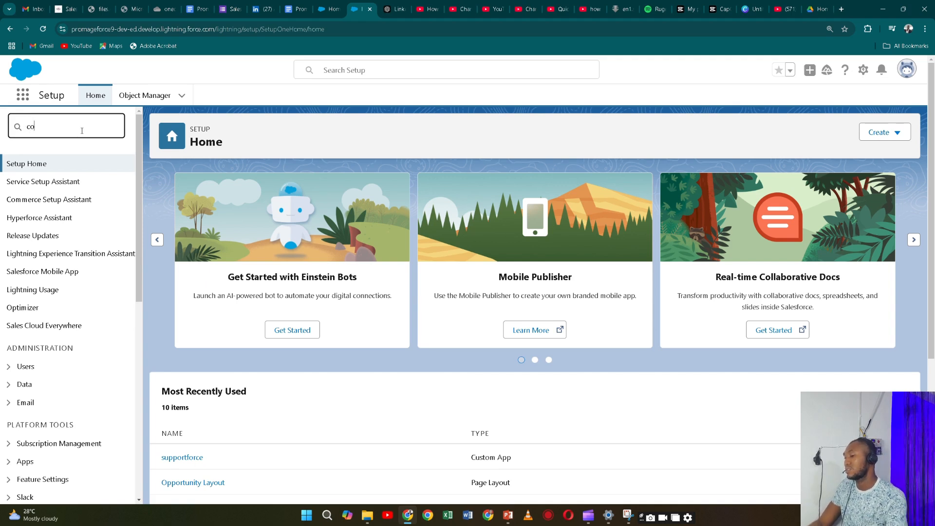
pyautogui.write('mpa')
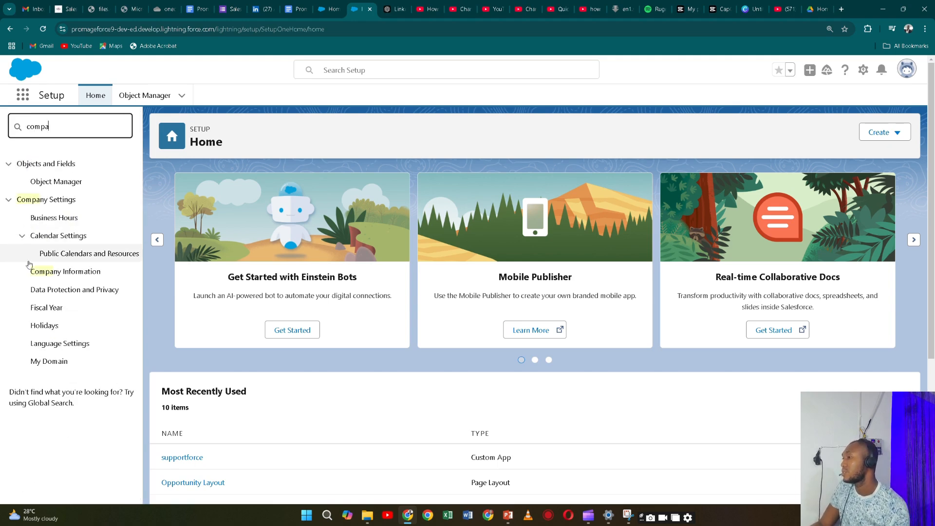
pyautogui.click(39, 271)
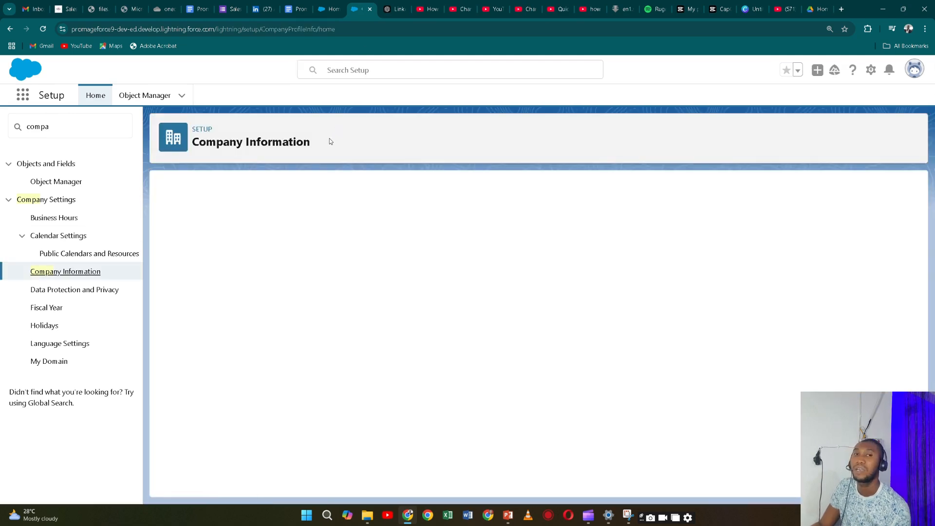
pyautogui.scroll(-3, 271, 226)
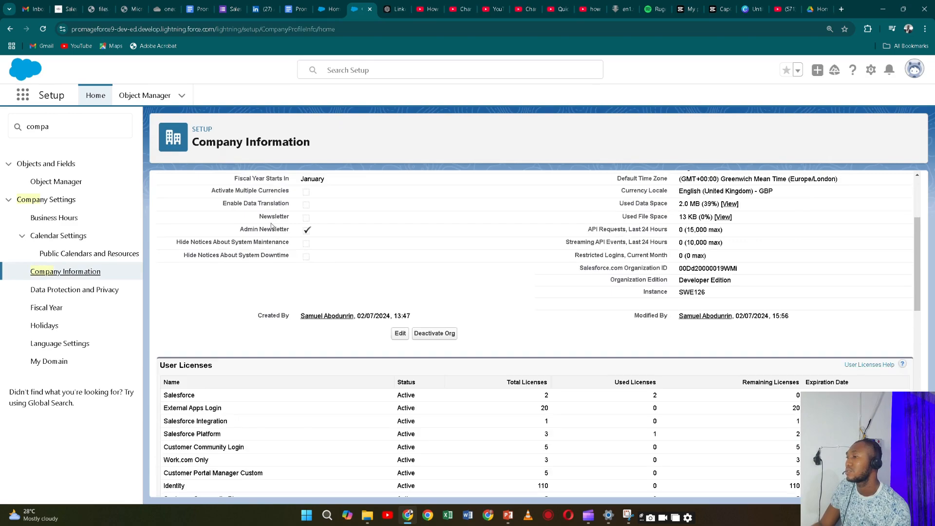
pyautogui.scroll(-2, 272, 225)
pyautogui.scroll(-8, 269, 225)
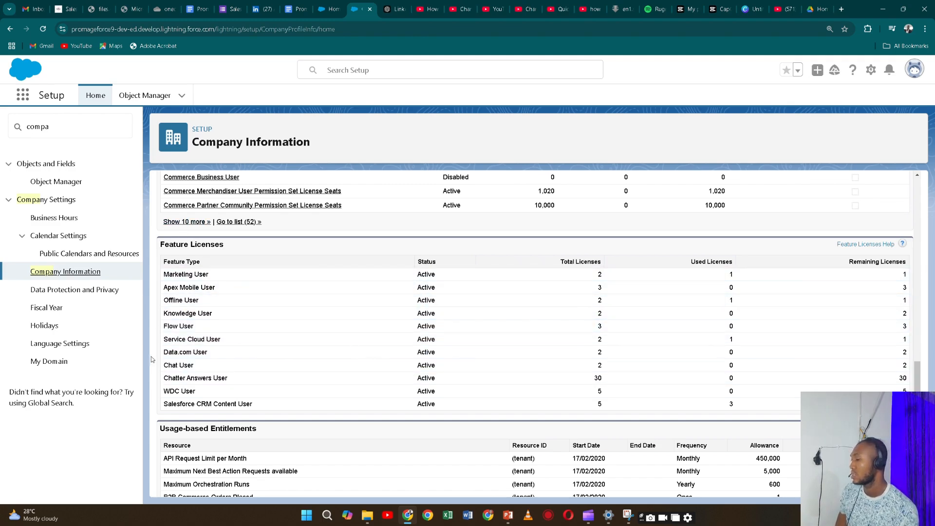
# Switch to the Service Cloud Module presentation in PowerPoint and read the Service Console slide.
pyautogui.hotkey('alt', 'Tab')
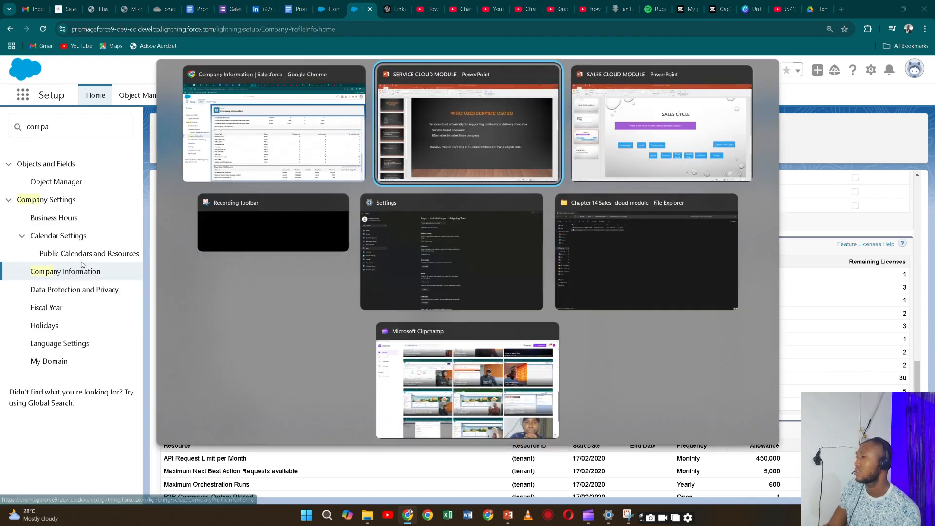
pyautogui.press('Down')
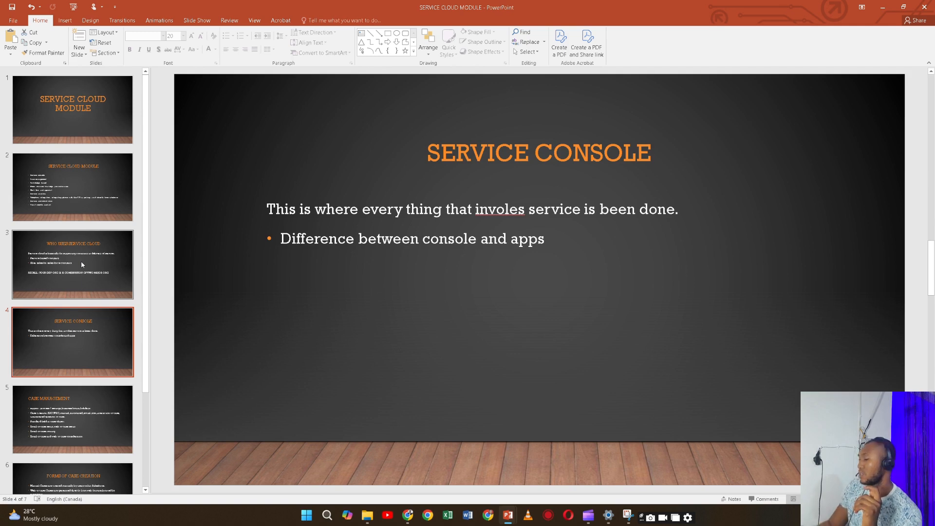
# Switch back to Salesforce in Chrome and change from the Sales app to the Service app.
pyautogui.hotkey('alt', 'Tab')
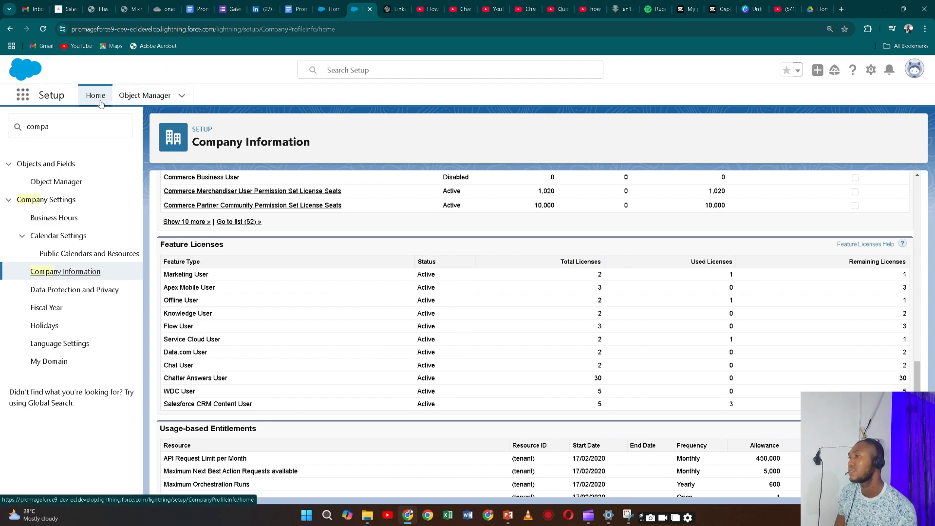
pyautogui.click(327, 9)
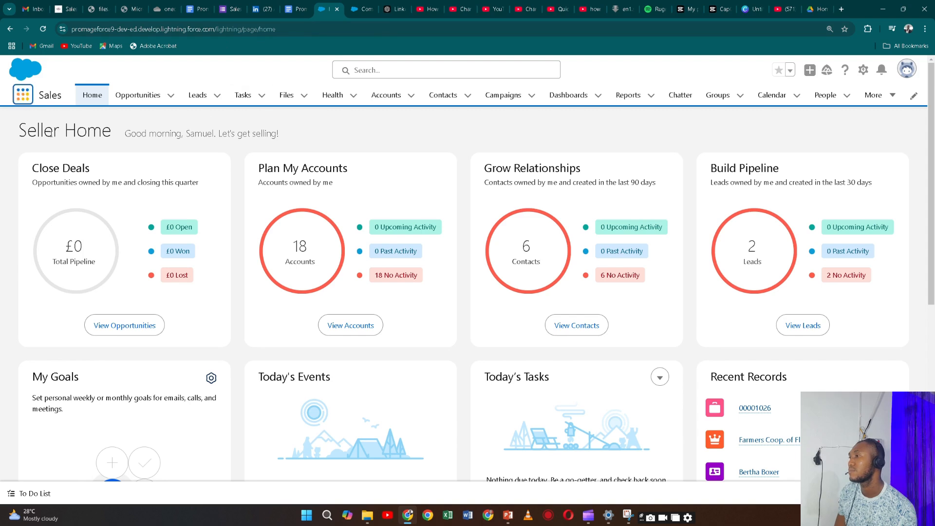
pyautogui.click(26, 98)
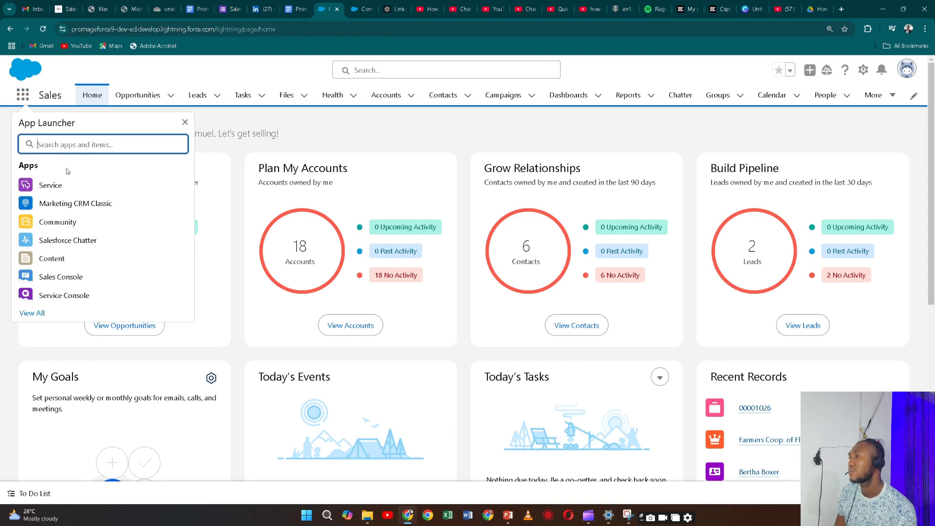
pyautogui.click(57, 189)
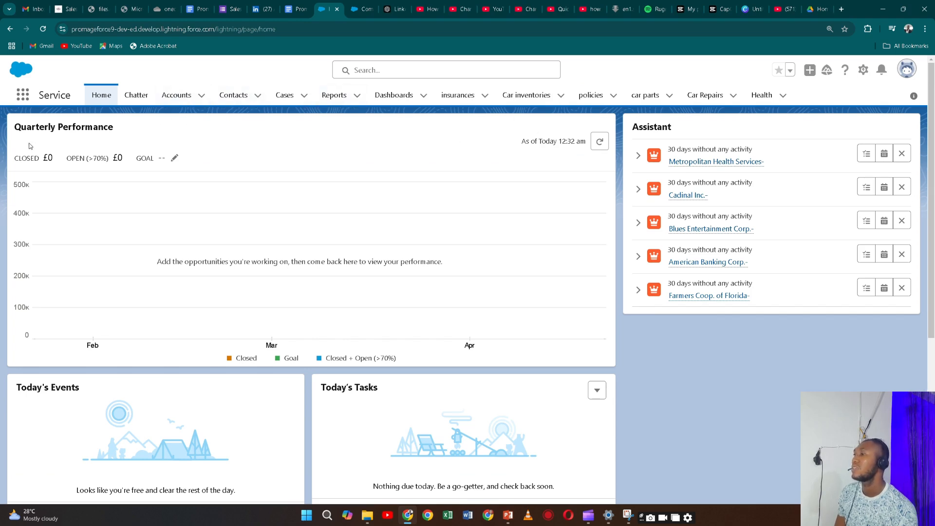
# Search the available apps for "serv" and open the Service Console app.
pyautogui.click(22, 94)
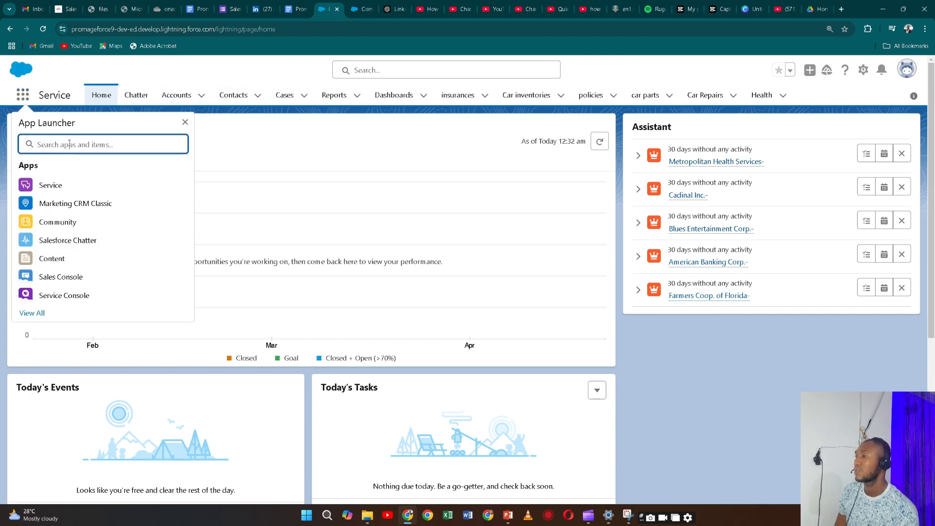
pyautogui.write('s')
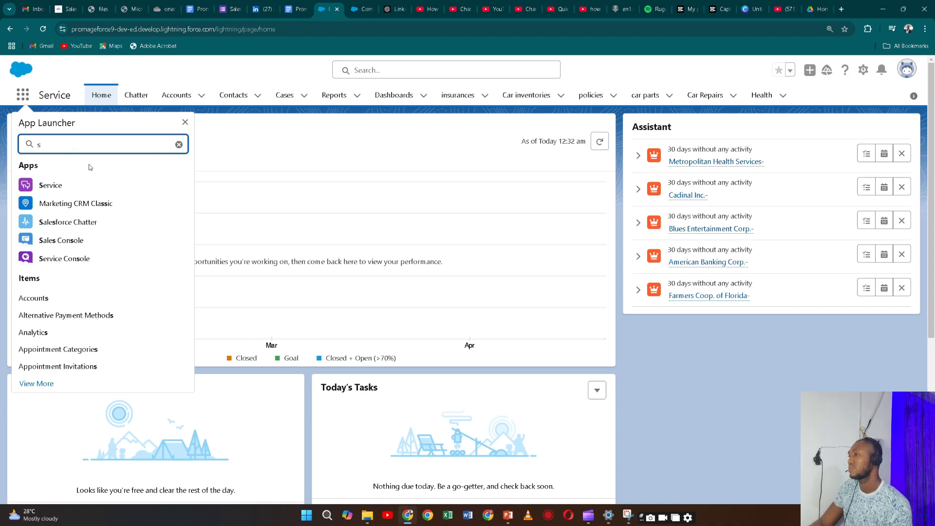
pyautogui.write('erv')
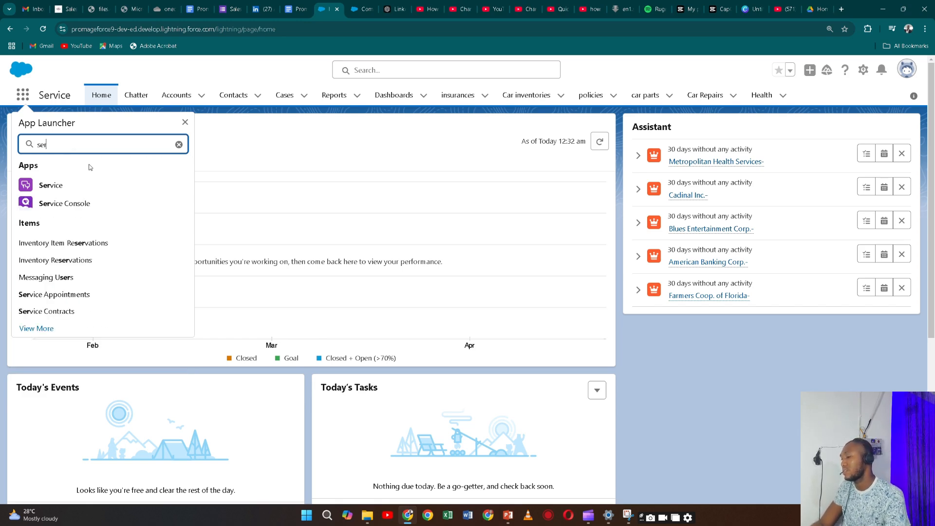
pyautogui.click(49, 206)
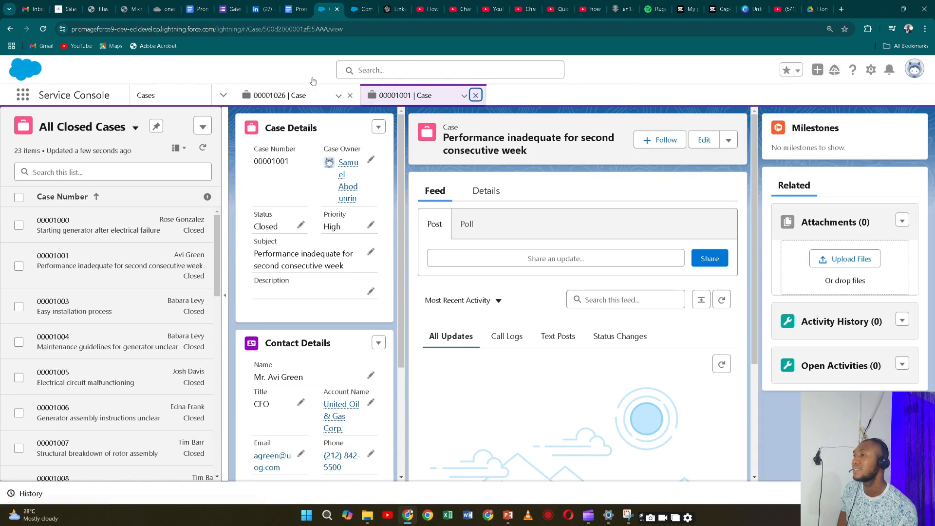
# Close the "Performance inadequate for second consecutive week" case and look through the console's navigation items.
pyautogui.click(476, 95)
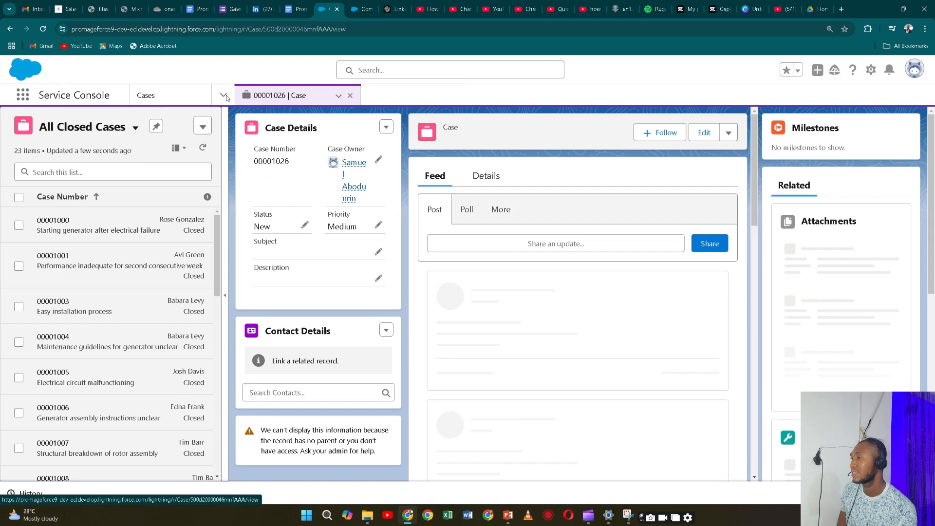
pyautogui.click(223, 95)
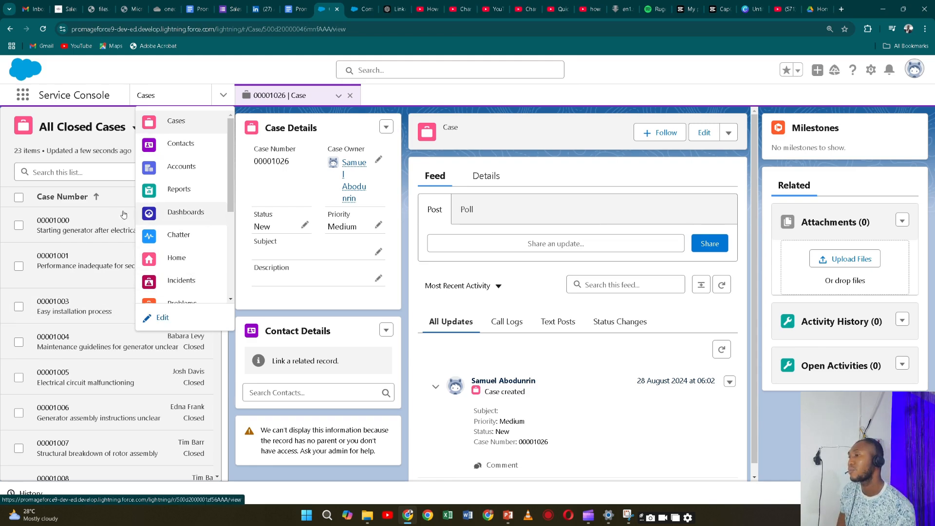
pyautogui.click(220, 95)
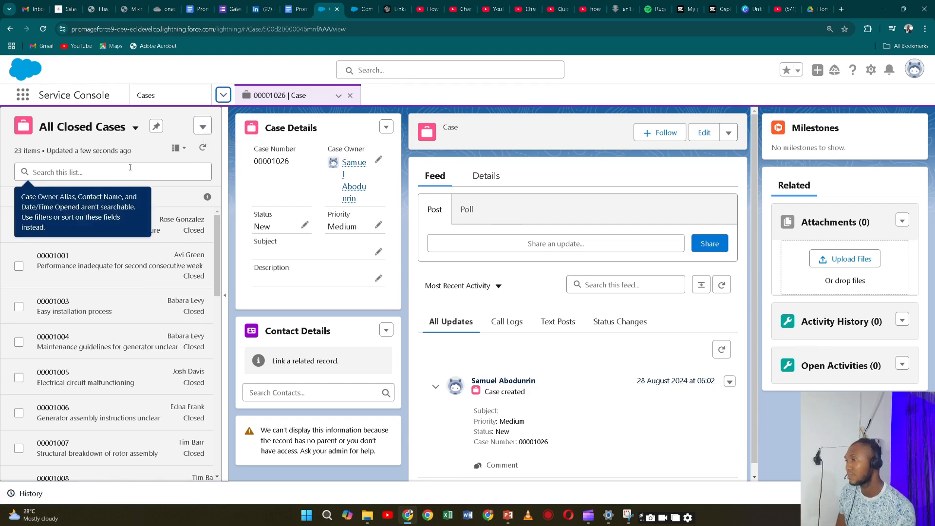
# Open the "Performance inadequate for second consecutive week" and "Electrical circuit malfunctioning" cases from All Closed Cases and switch between the open cases.
pyautogui.click(64, 261)
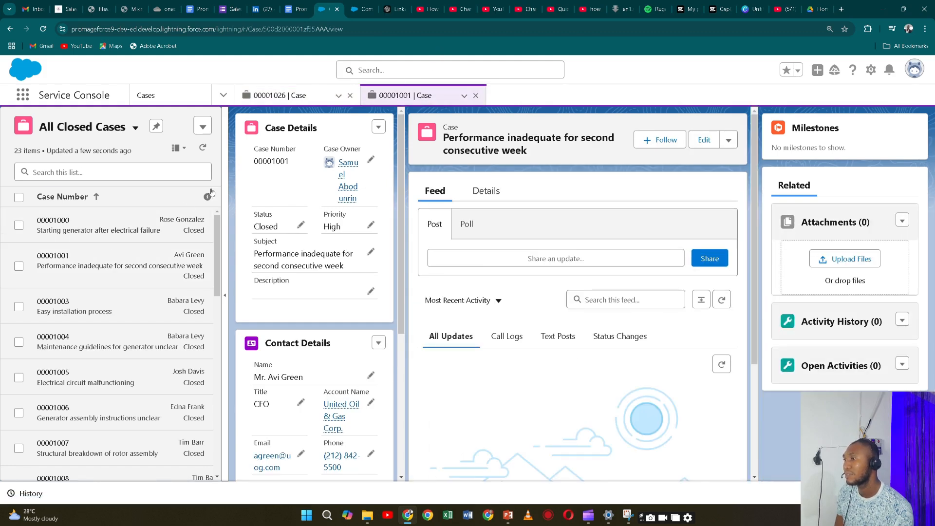
pyautogui.click(61, 376)
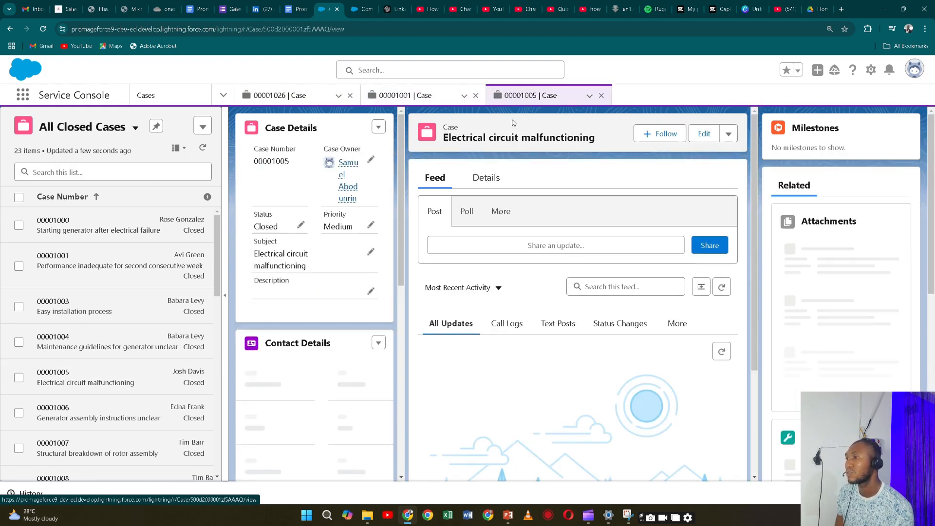
pyautogui.click(429, 96)
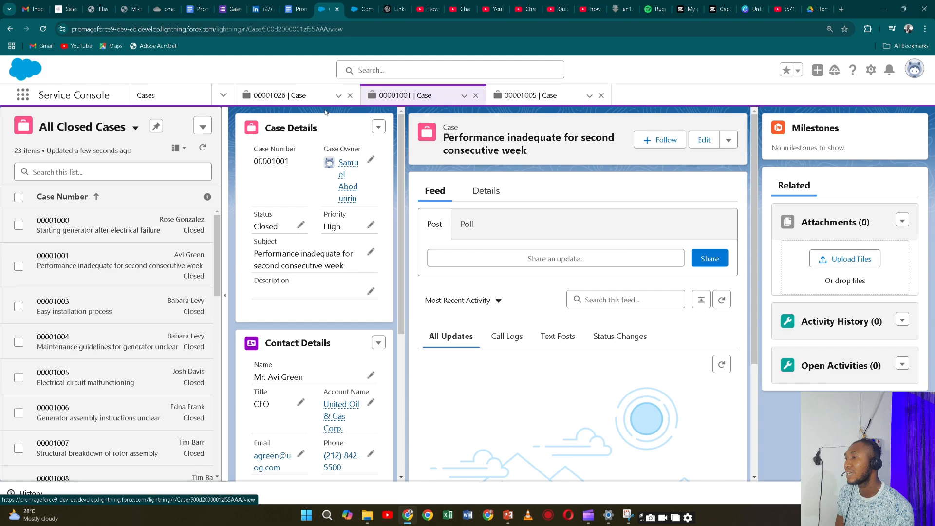
pyautogui.click(298, 104)
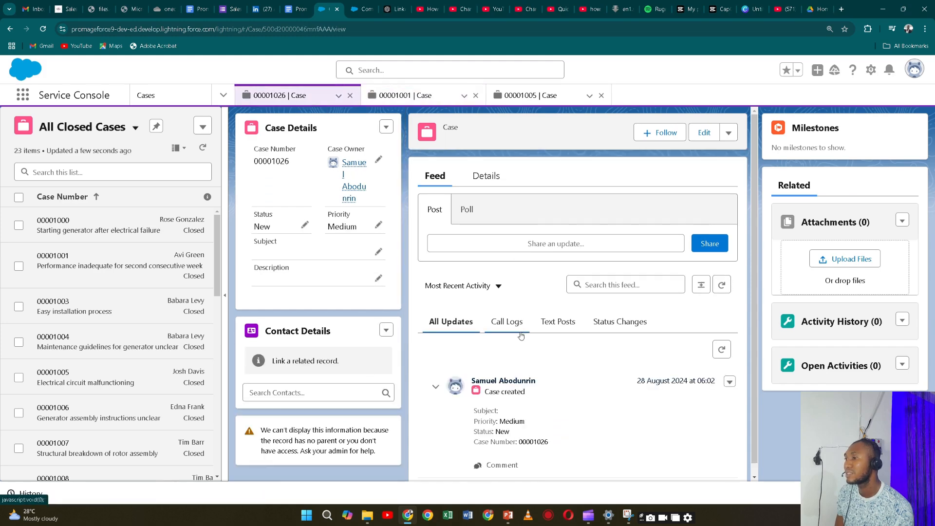
pyautogui.click(424, 95)
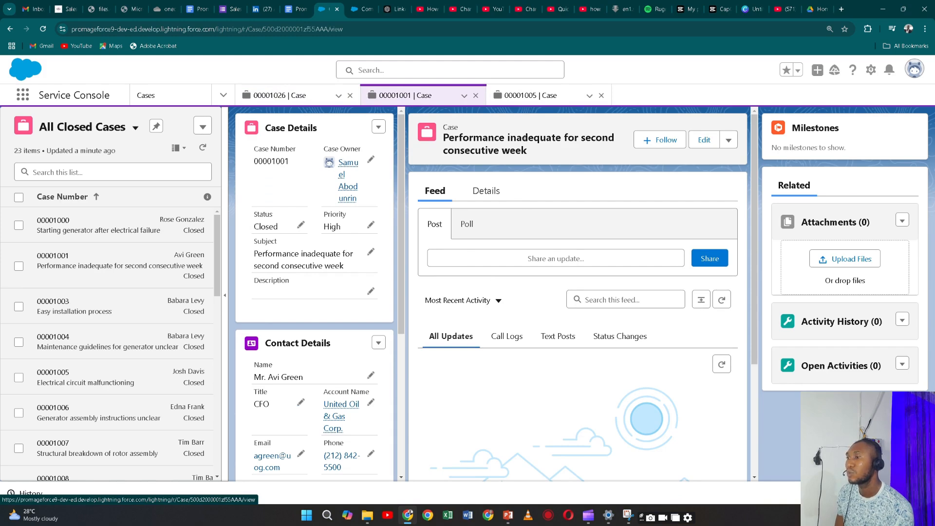
pyautogui.click(520, 102)
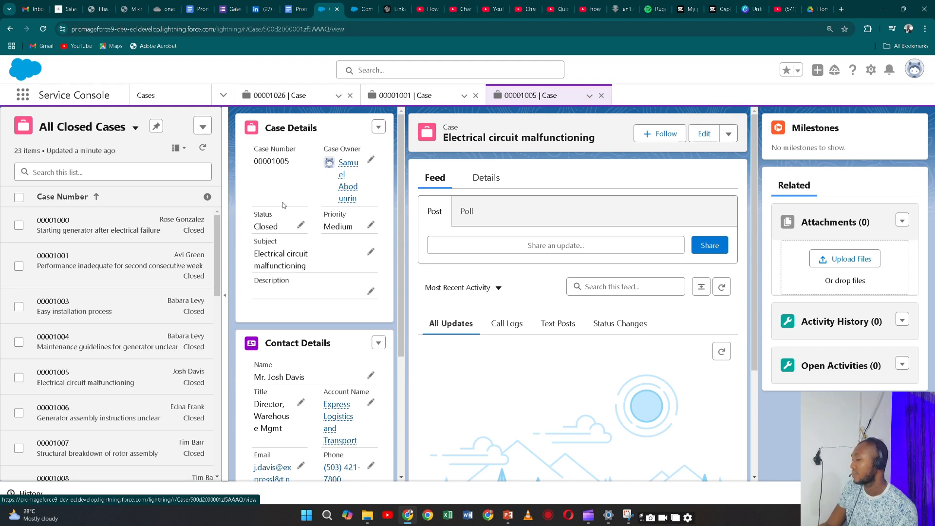
# Switch to the PowerPoint presentation and review the module overview, Service Console and Case Management slides.
pyautogui.hotkey('alt', 'Tab')
pyautogui.scroll(-1, 283, 202)
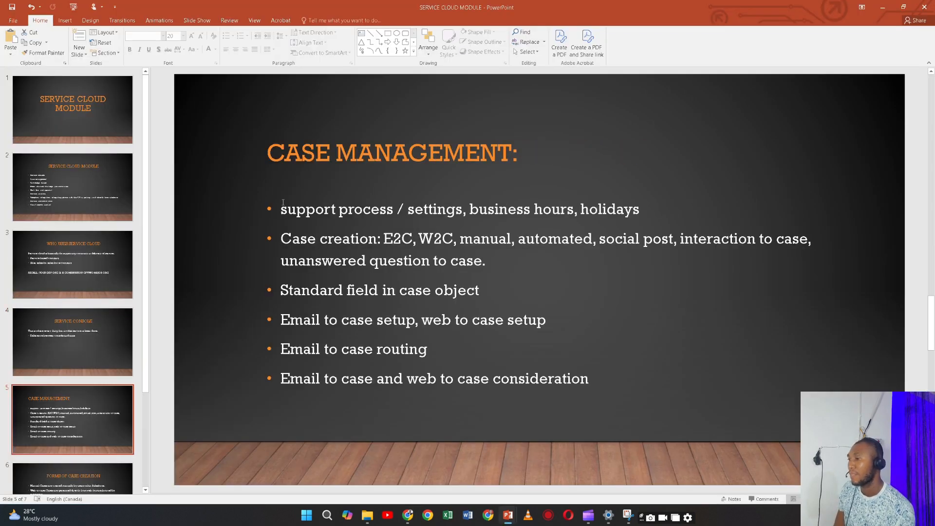
pyautogui.scroll(1, 283, 202)
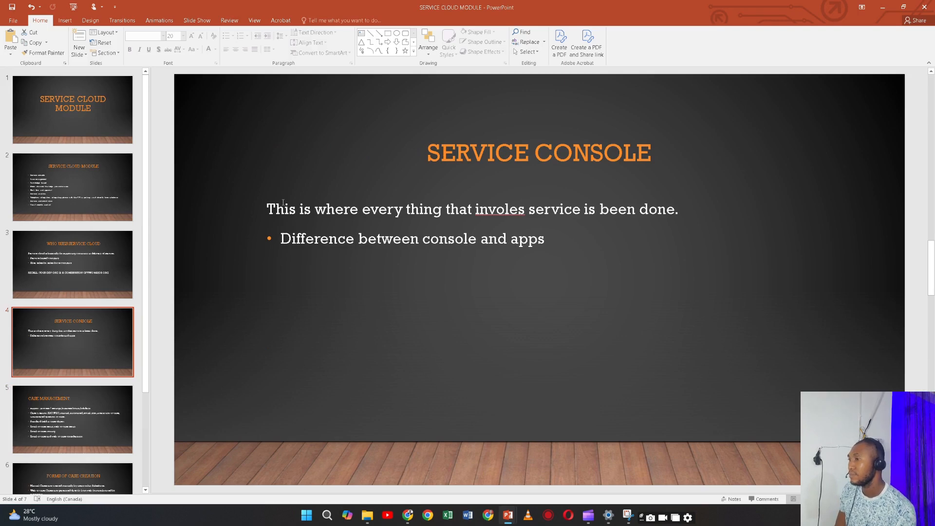
pyautogui.scroll(-1, 283, 202)
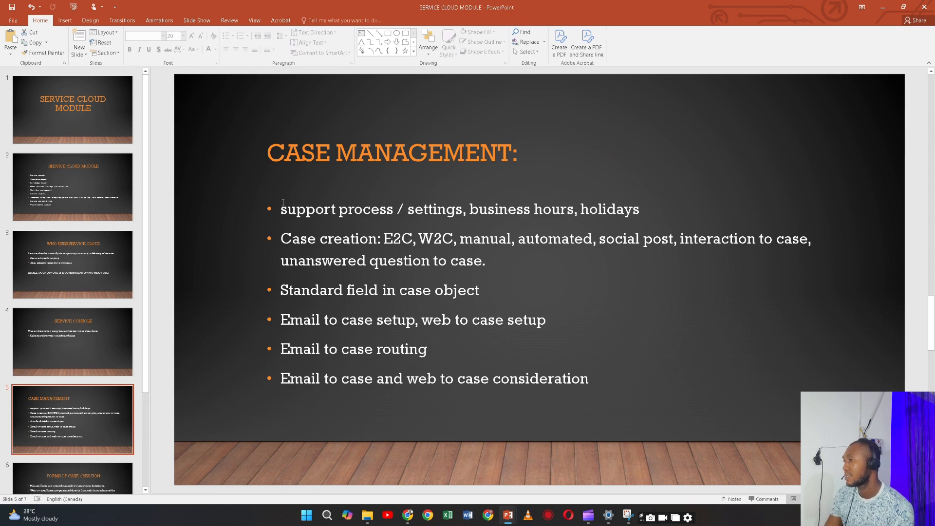
pyautogui.click(104, 200)
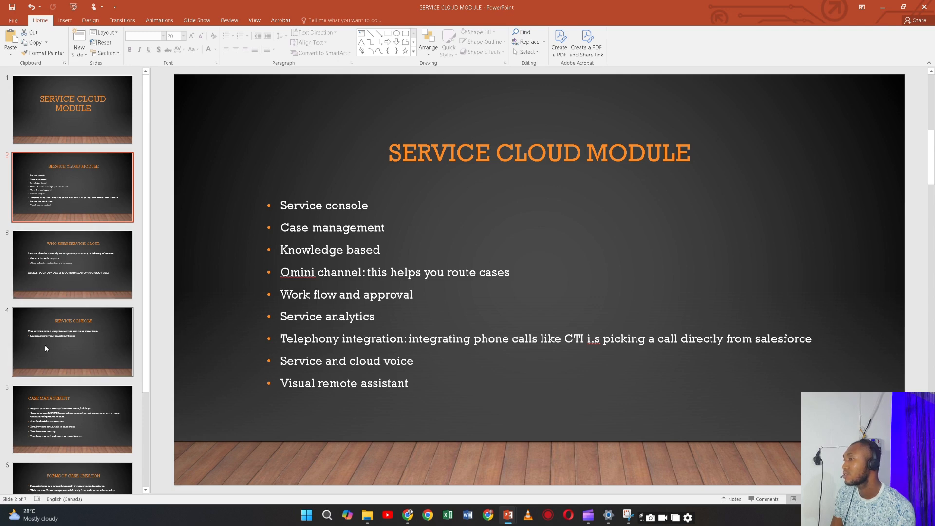
pyautogui.click(92, 348)
pyautogui.click(121, 405)
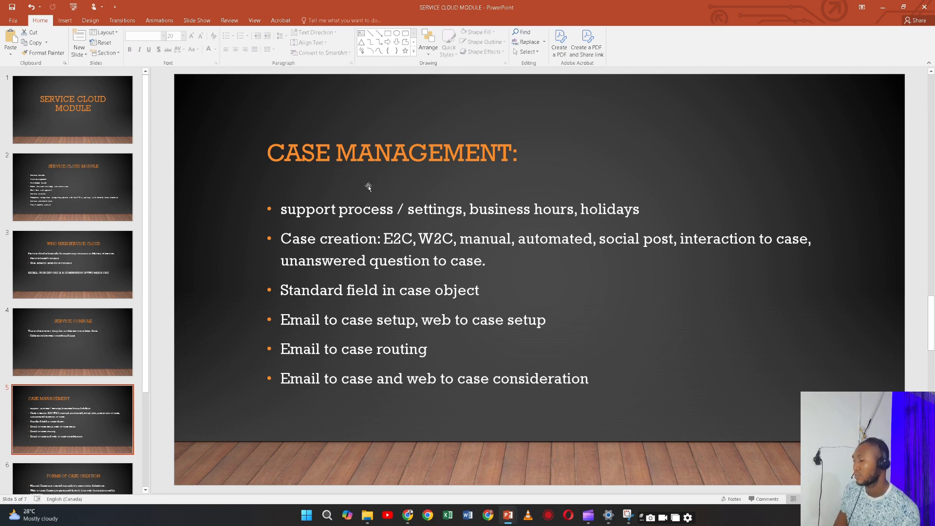
# Clear the Quick Find search in Salesforce Setup and go back to the open case in the Service Console.
pyautogui.hotkey('alt', 'Tab')
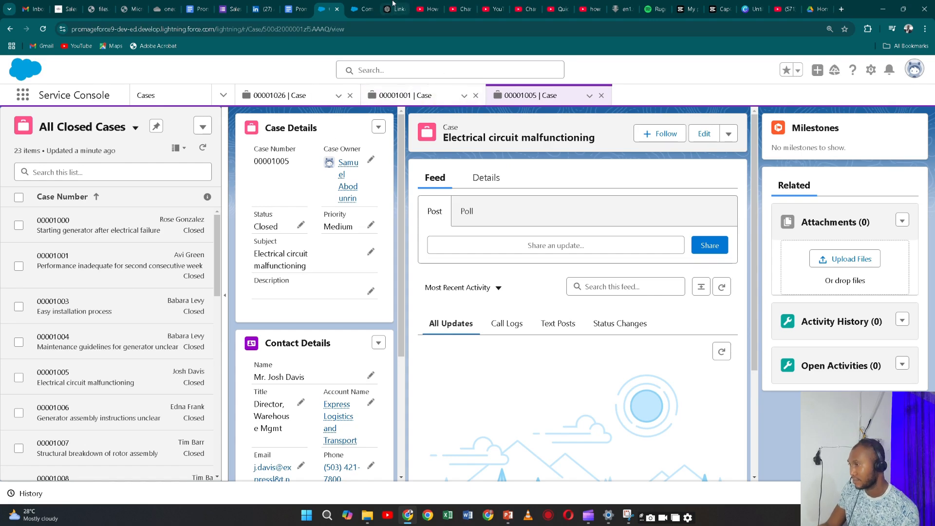
pyautogui.click(364, 9)
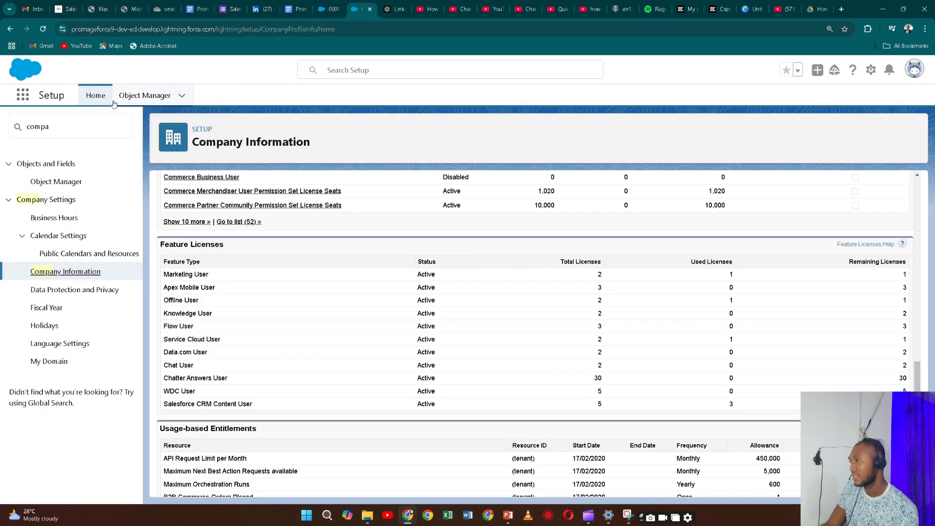
pyautogui.click(97, 132)
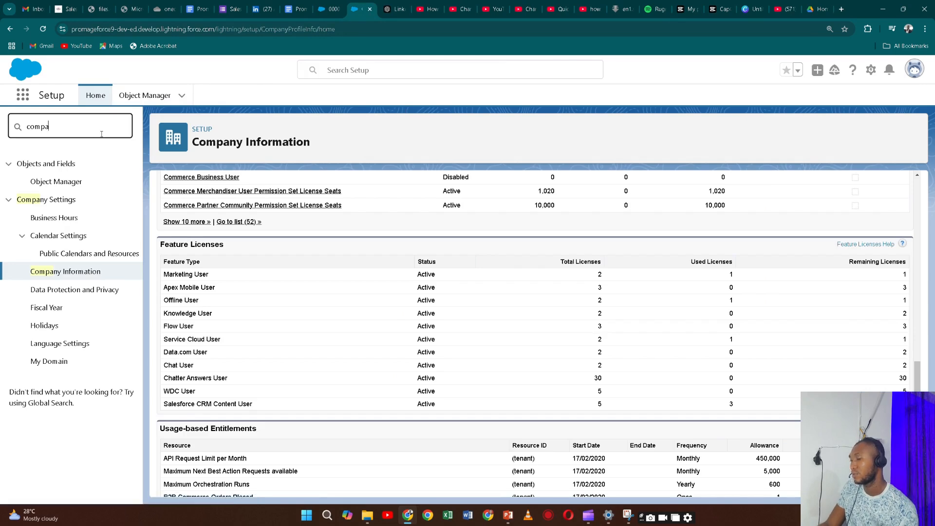
pyautogui.press('BackSpace')
pyautogui.press('BackSpace')
pyautogui.press('BackSpace')
pyautogui.press('BackSpace')
pyautogui.press('BackSpace')
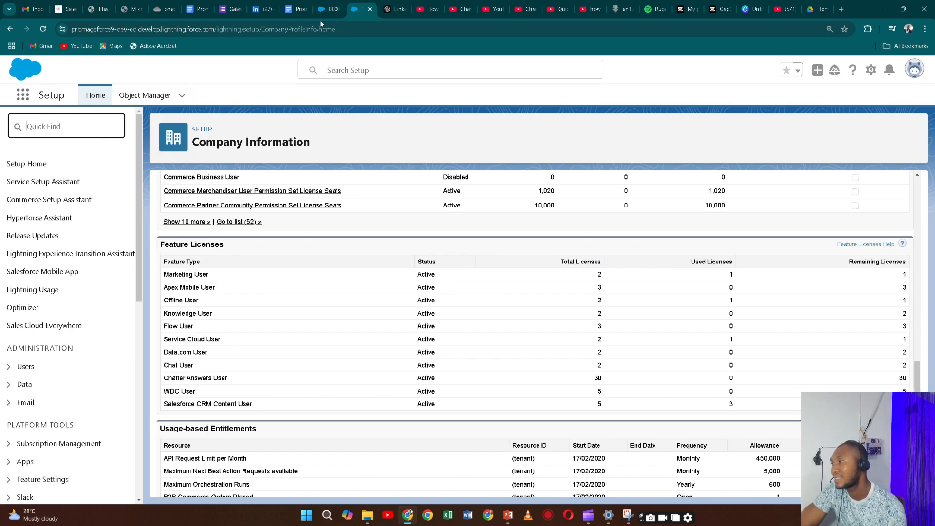
pyautogui.click(331, 11)
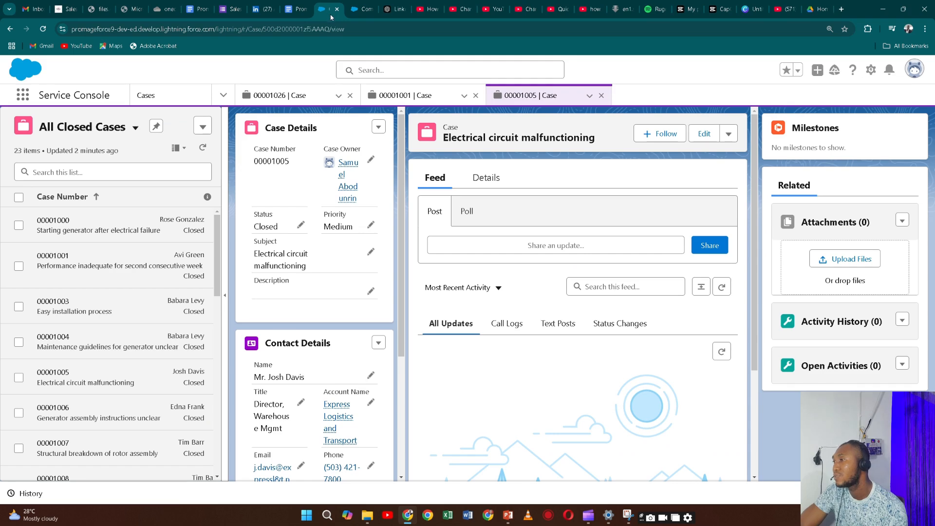
# Open Service Setup for the current app and dismiss the My Service Journey window.
pyautogui.click(869, 72)
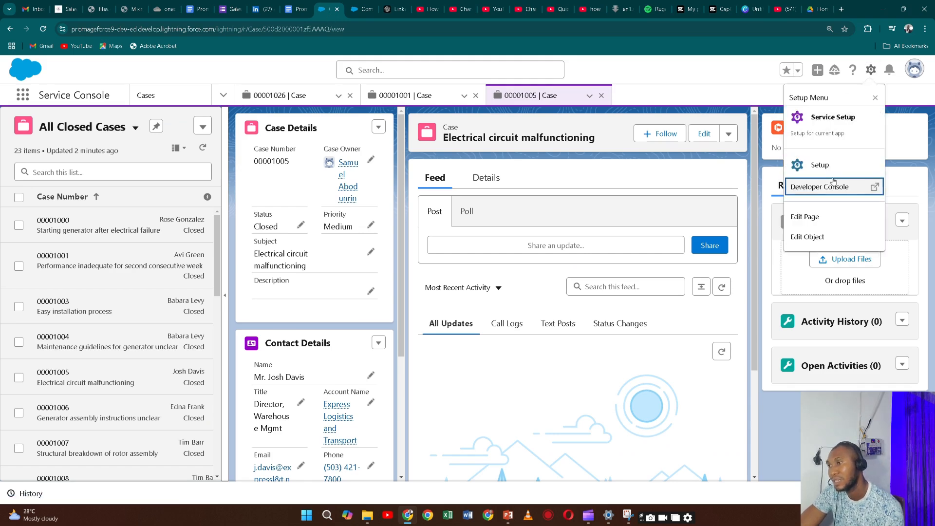
pyautogui.click(830, 123)
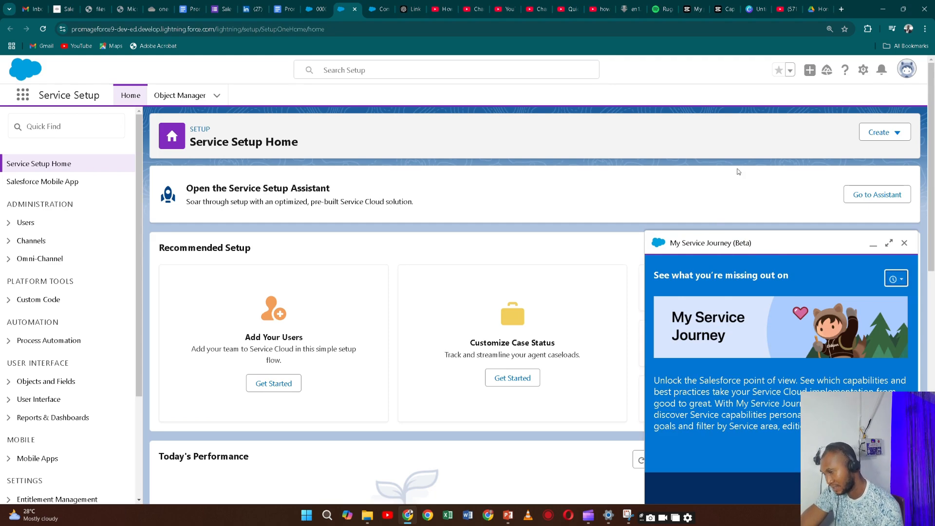
pyautogui.click(904, 242)
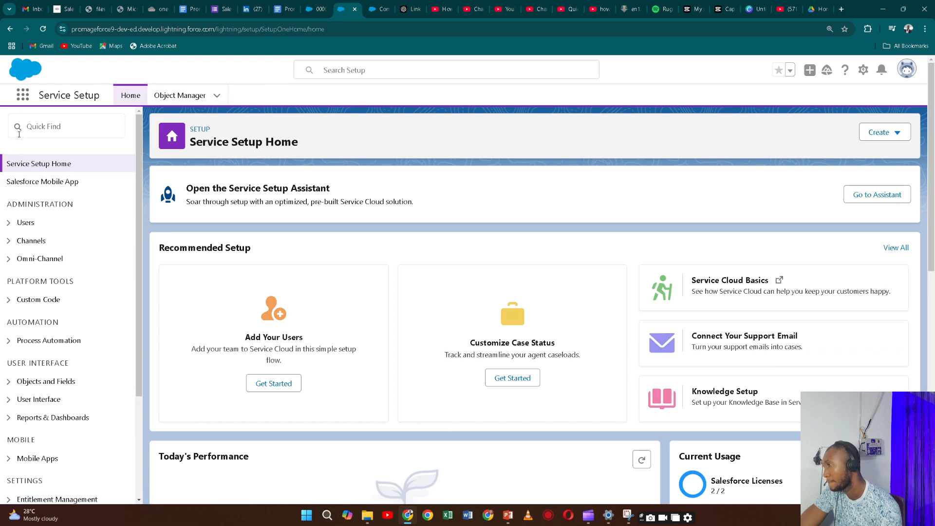
# Search the setup pages for "sett" and check the Case Management slide in the PowerPoint presentation.
pyautogui.click(58, 128)
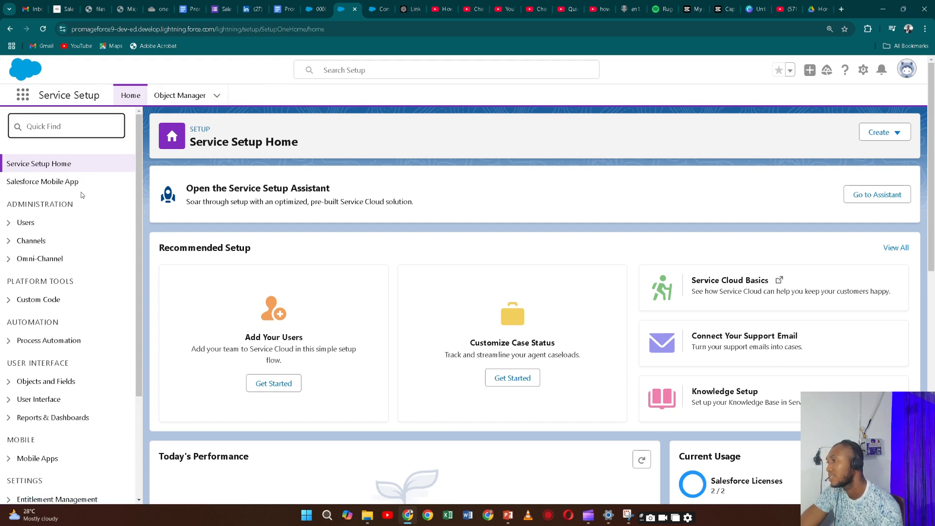
pyautogui.write('sett')
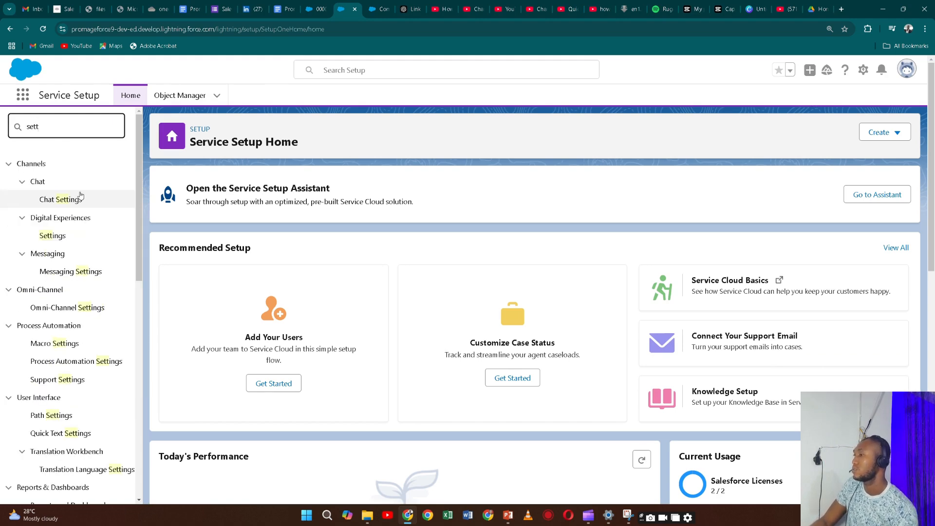
pyautogui.hotkey('alt', 'Tab')
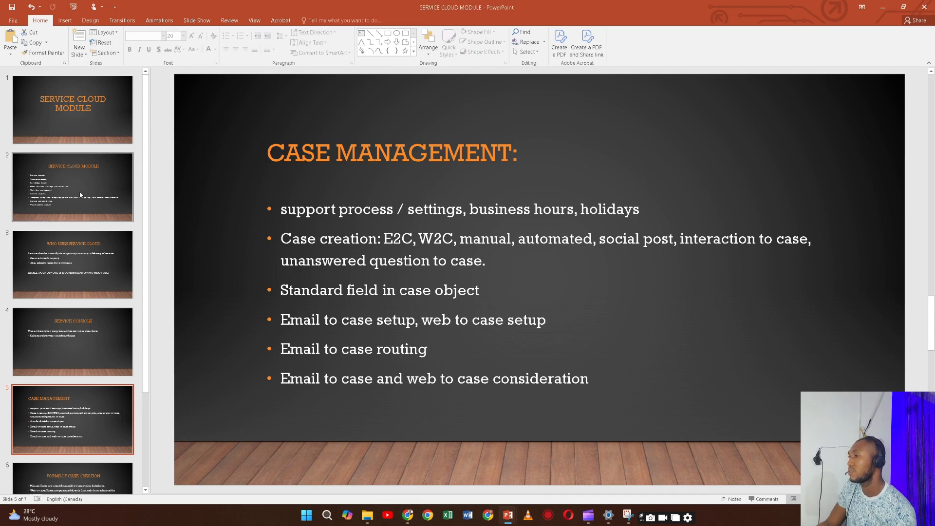
pyautogui.hotkey('alt', 'Tab')
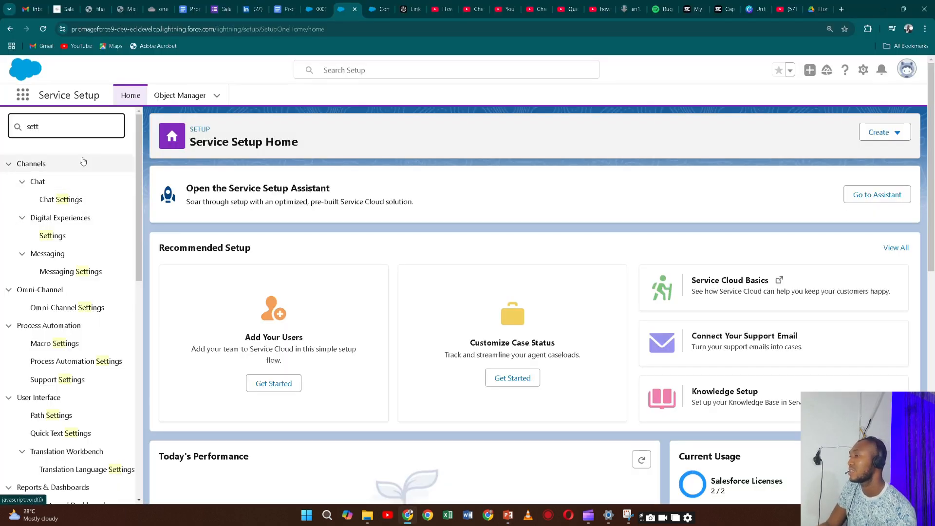
# Search the setup pages for "supp" and view Support Settings followed by Support Processes.
pyautogui.press('BackSpace')
pyautogui.press('BackSpace')
pyautogui.press('BackSpace')
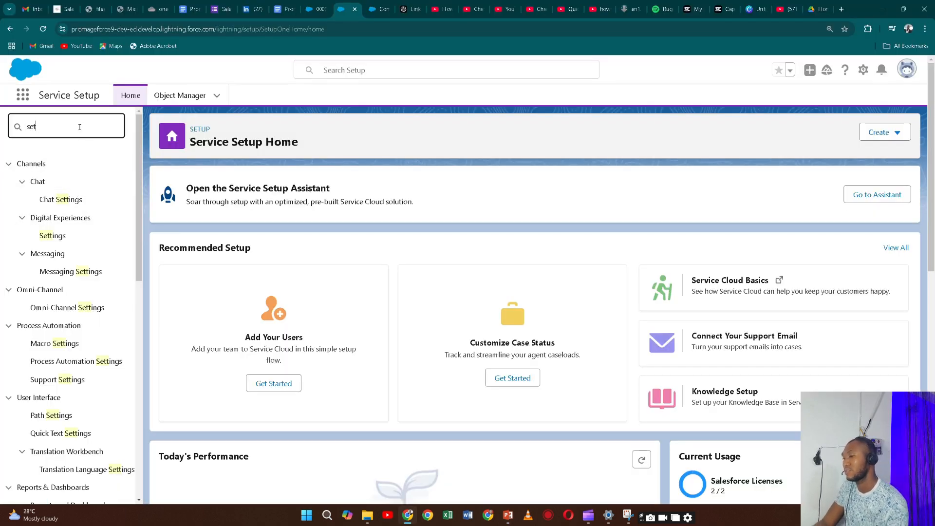
pyautogui.write('u')
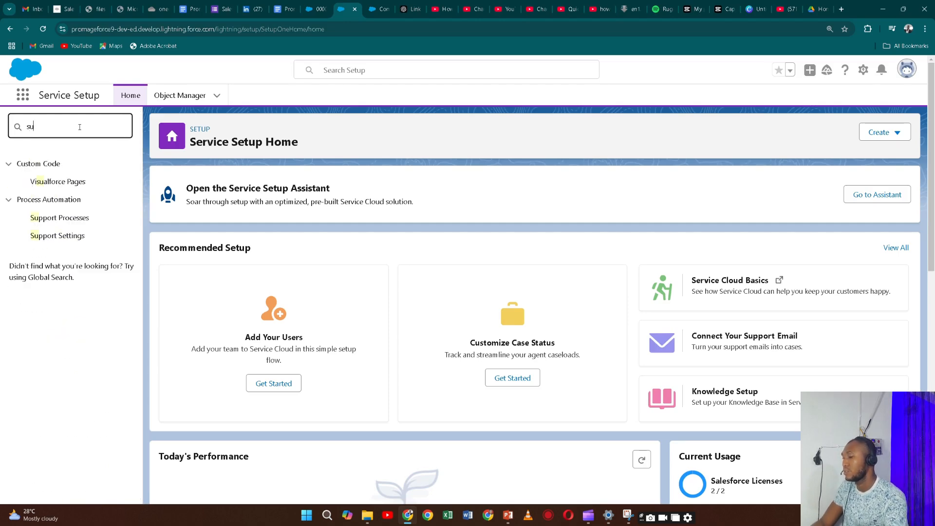
pyautogui.write('pp')
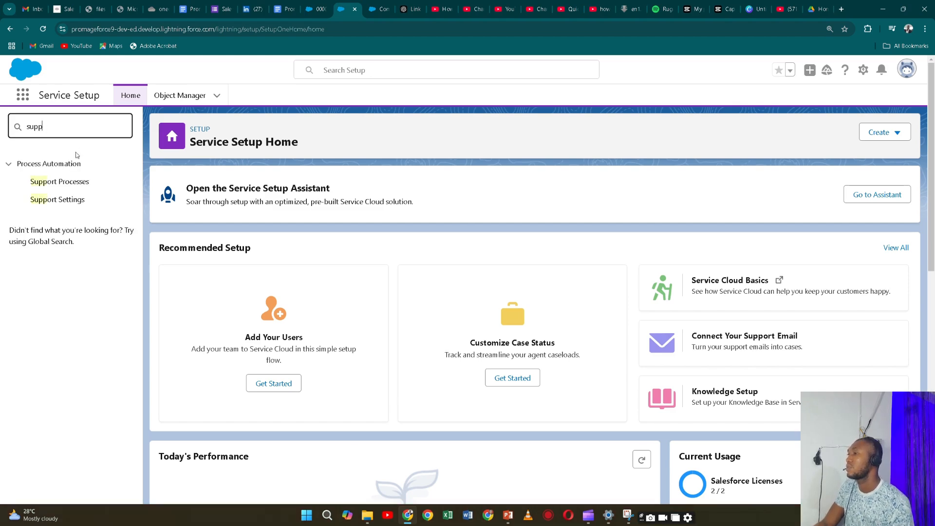
pyautogui.click(75, 201)
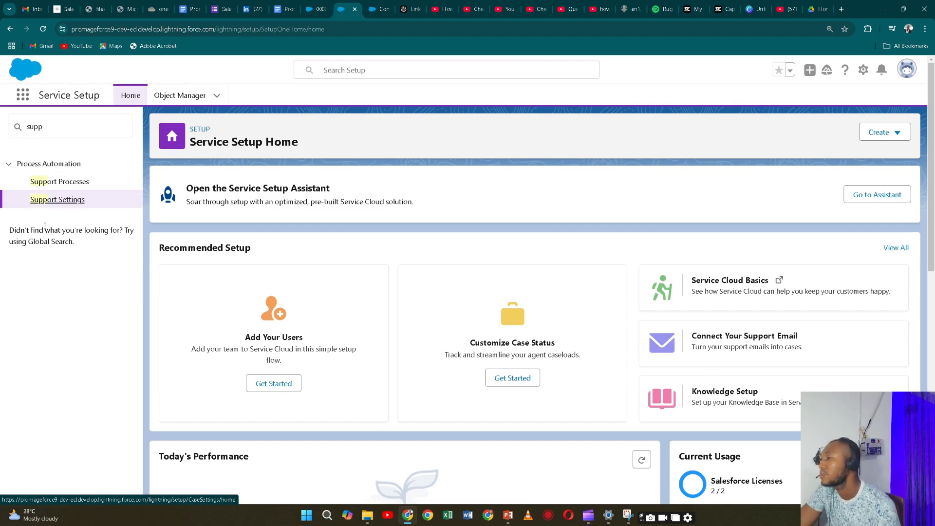
pyautogui.click(68, 203)
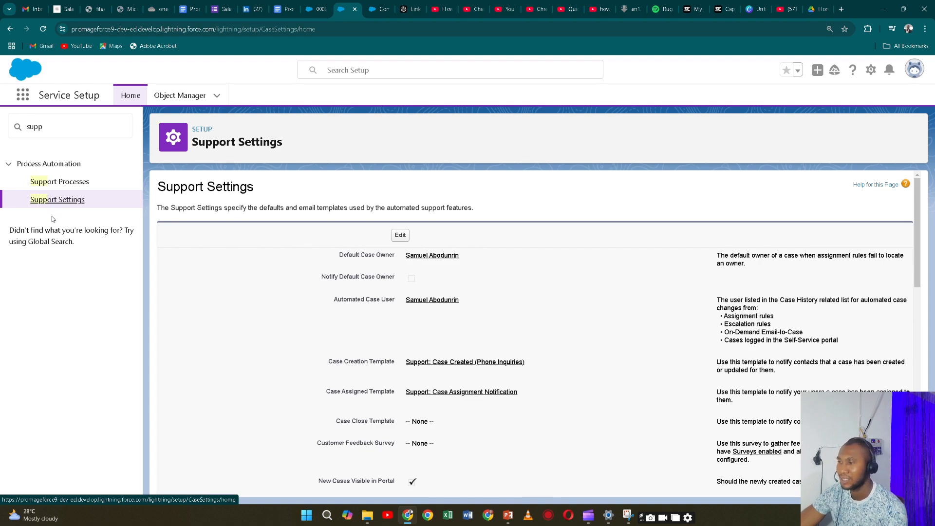
pyautogui.click(55, 183)
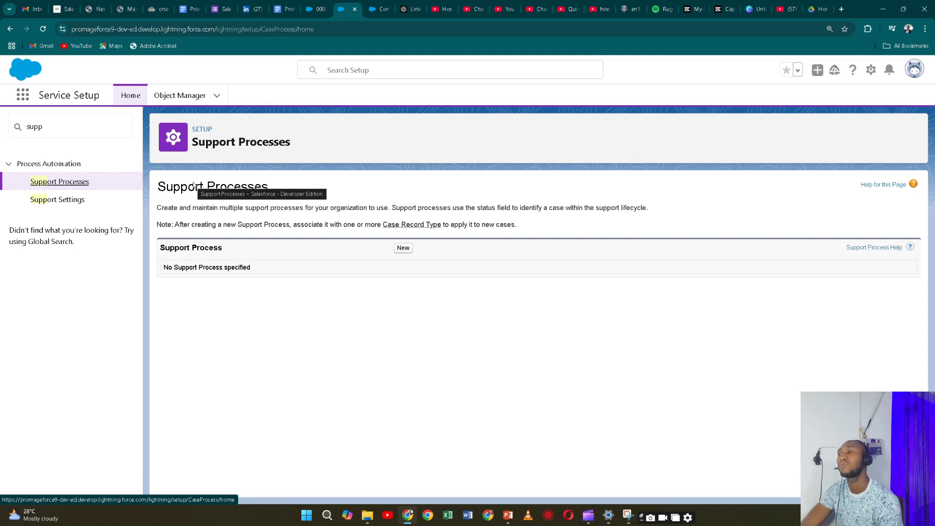
# Go to the Sales app and open the American Banking Corp.- opportunity to examine its sales stages.
pyautogui.click(317, 9)
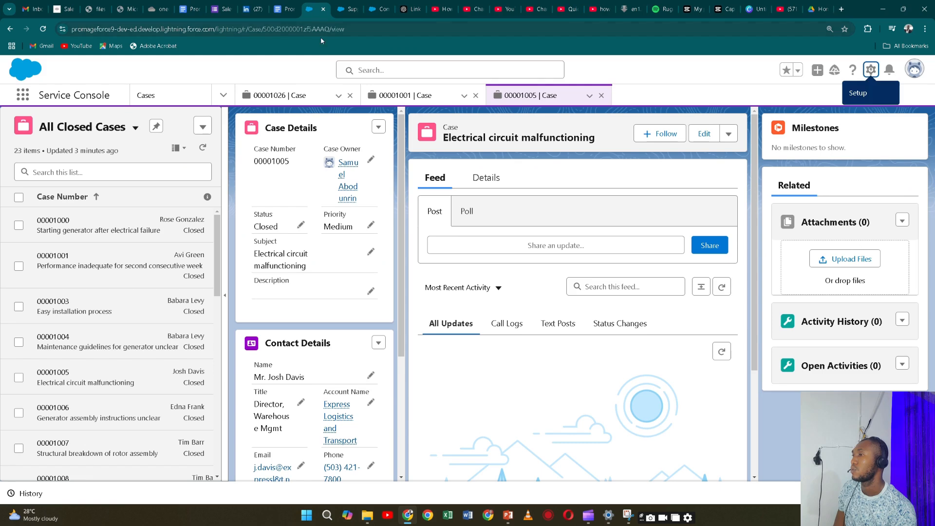
pyautogui.click(21, 99)
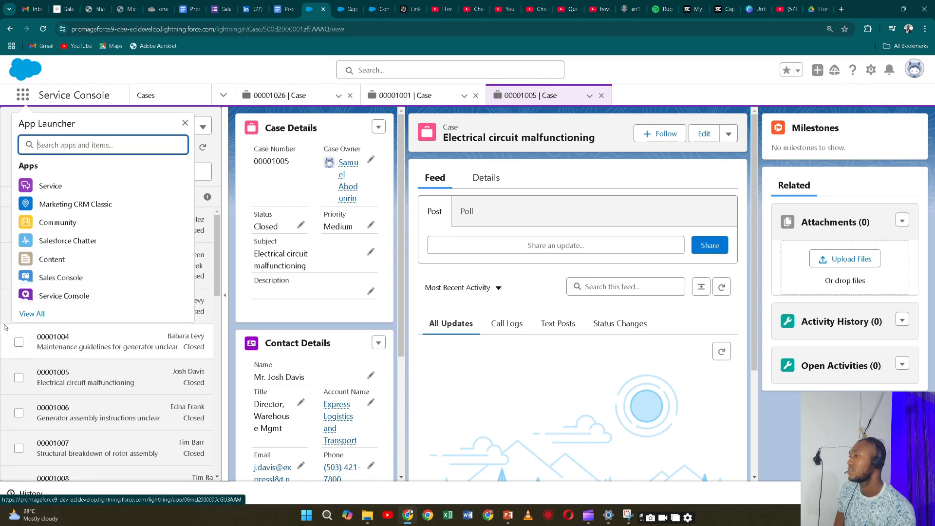
pyautogui.click(31, 314)
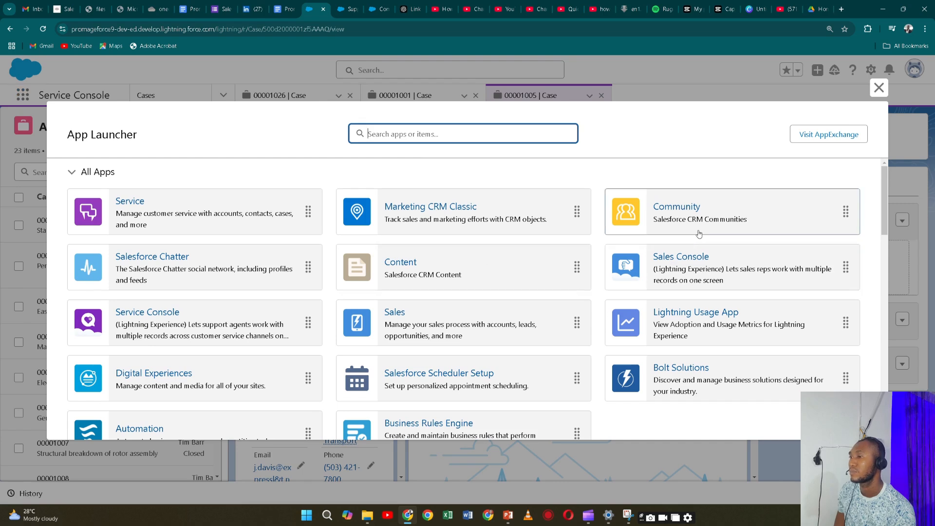
pyautogui.click(482, 330)
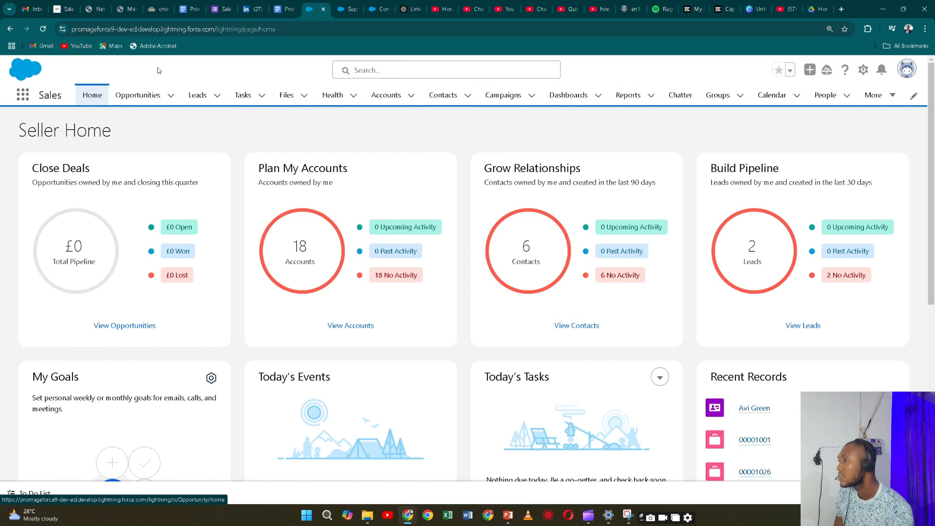
pyautogui.click(142, 97)
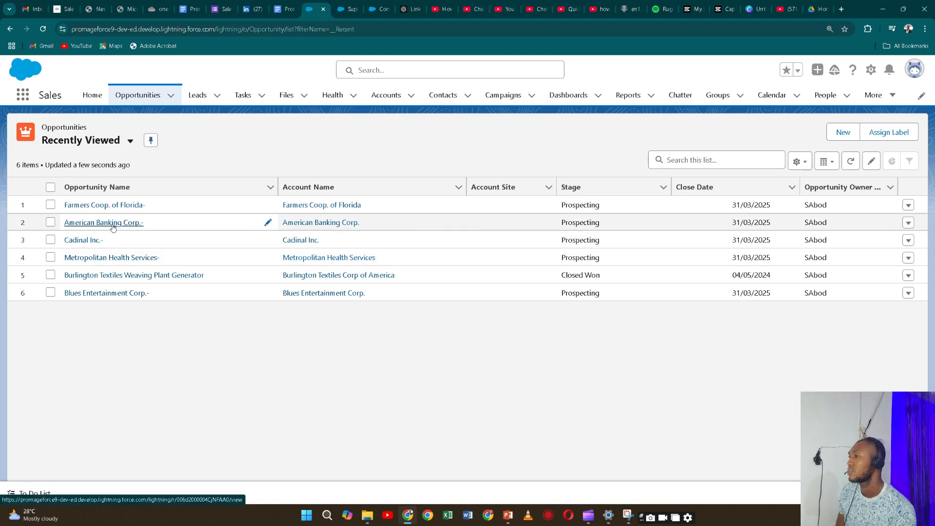
pyautogui.click(103, 223)
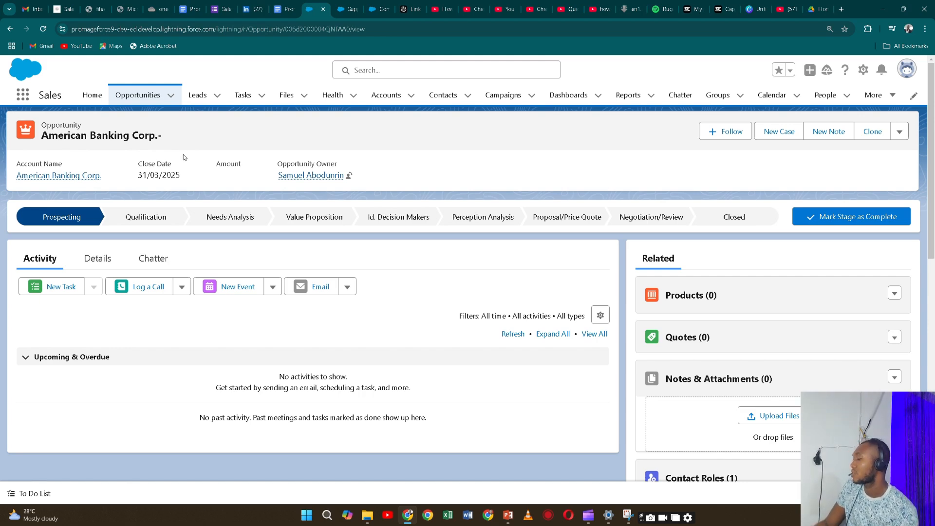
pyautogui.hotkey('alt', 'Tab')
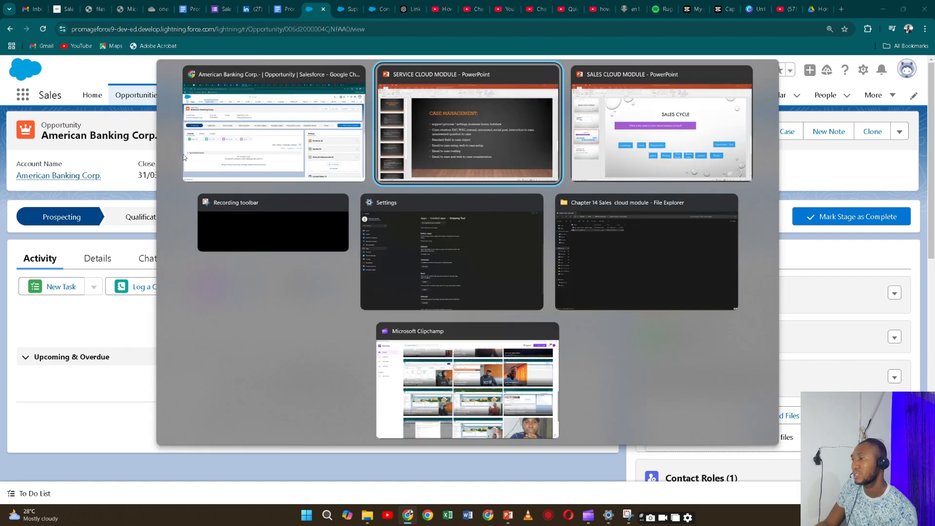
pyautogui.hotkey('alt', 'Tab')
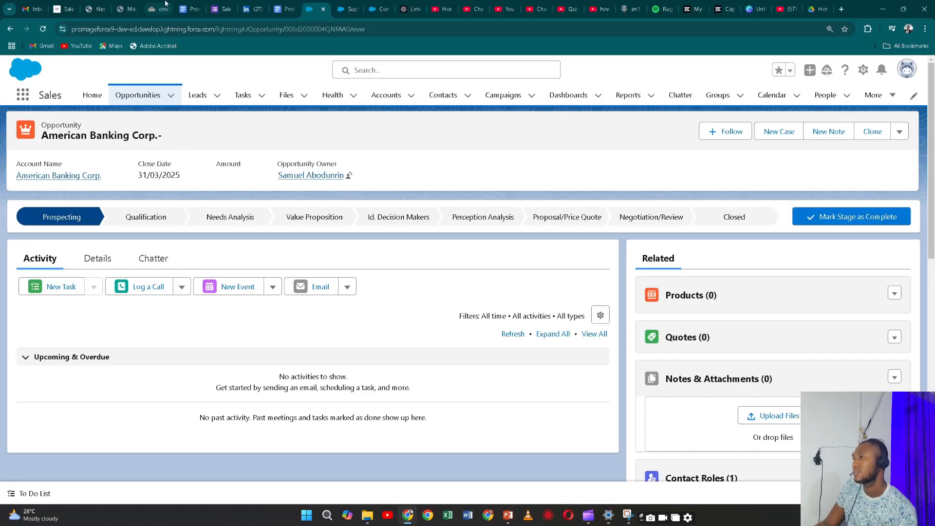
# Return to Support Processes and start a new support process based on Master, named "ATM issues".
pyautogui.click(349, 10)
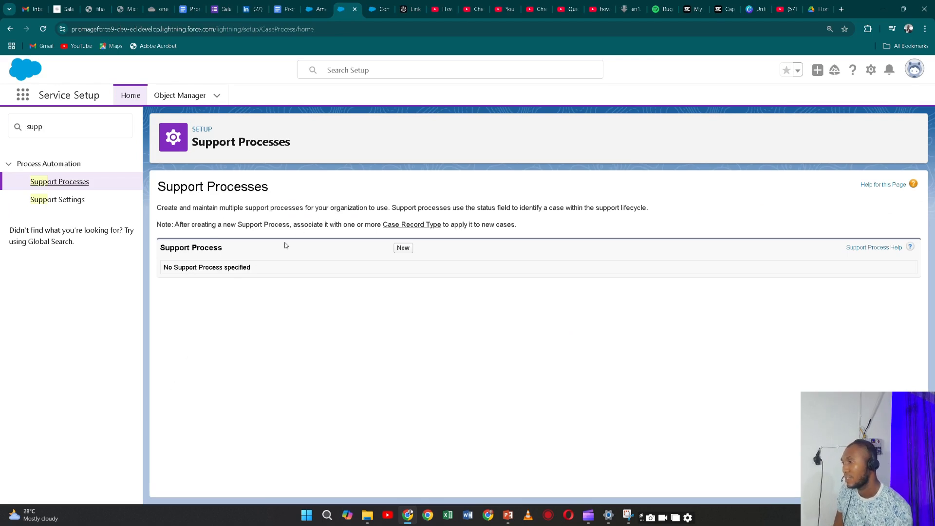
pyautogui.click(402, 249)
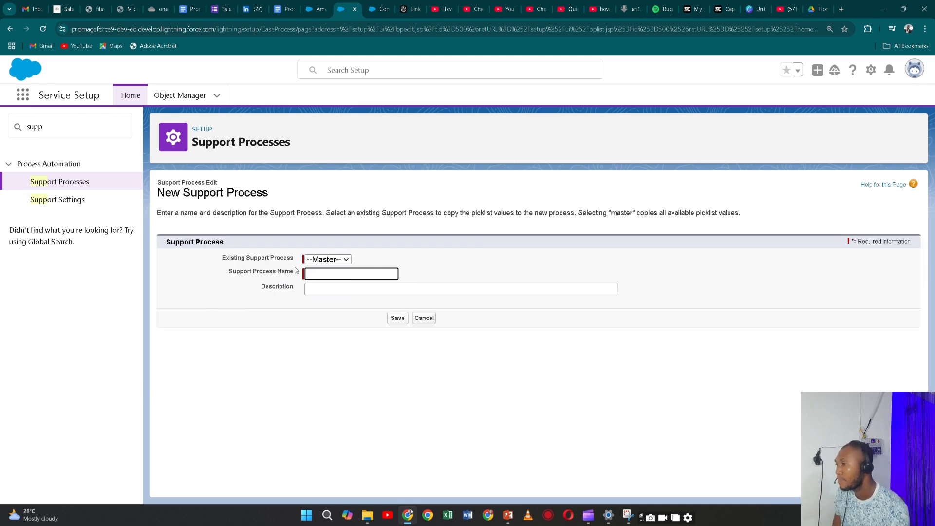
pyautogui.click(350, 261)
pyautogui.click(337, 271)
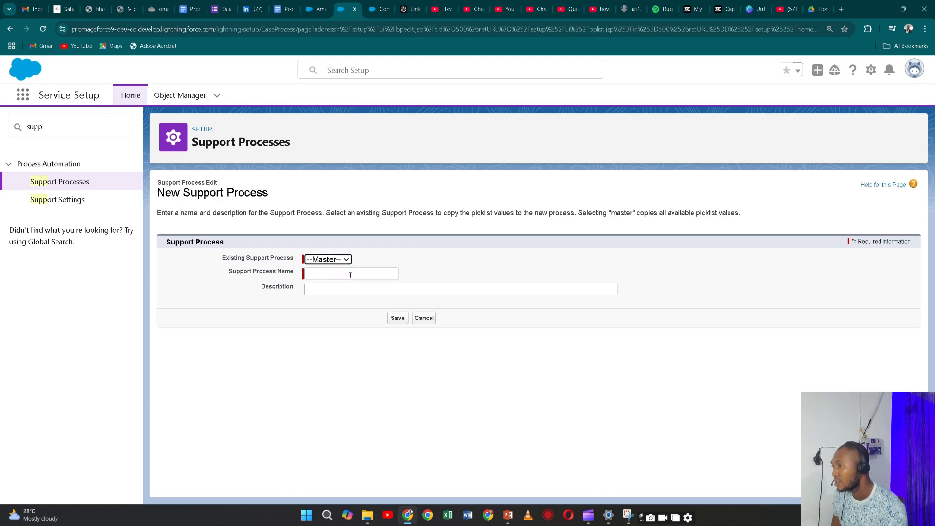
pyautogui.click(351, 274)
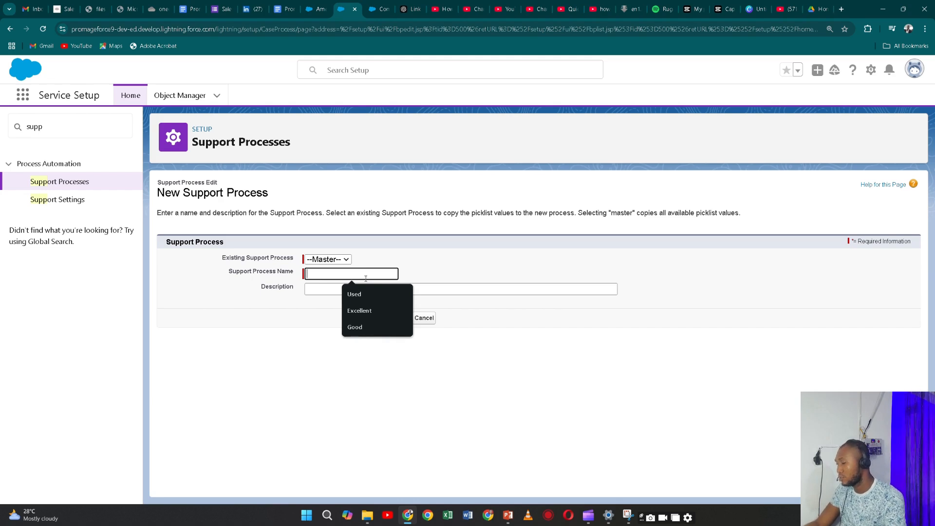
pyautogui.write('ATM')
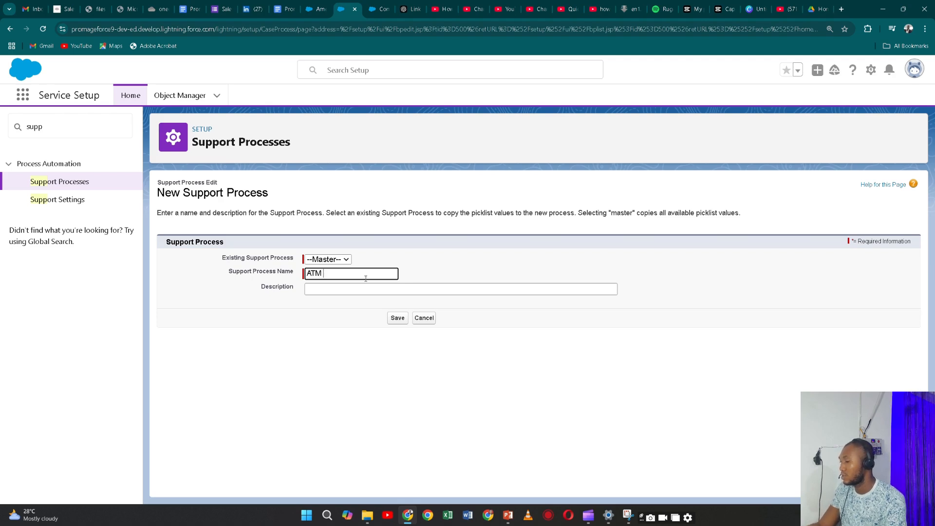
pyautogui.write(' issue')
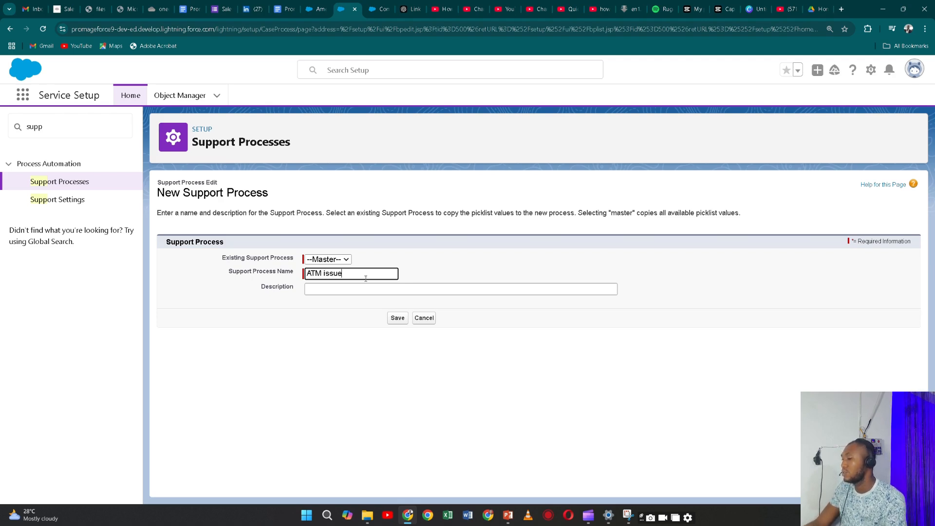
pyautogui.write('s')
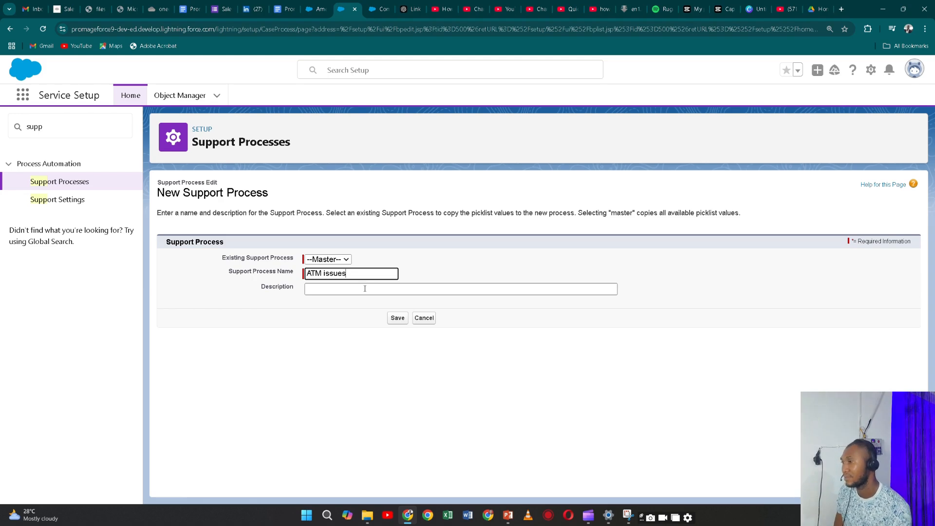
# Enter "This case handles all atm related cases" as the ATM issues support process description and save it.
pyautogui.click(365, 289)
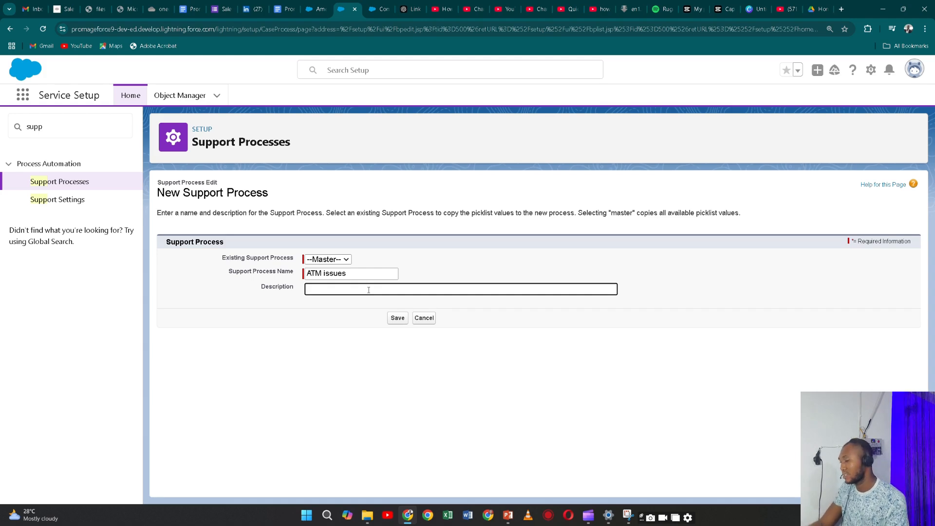
pyautogui.write('This ')
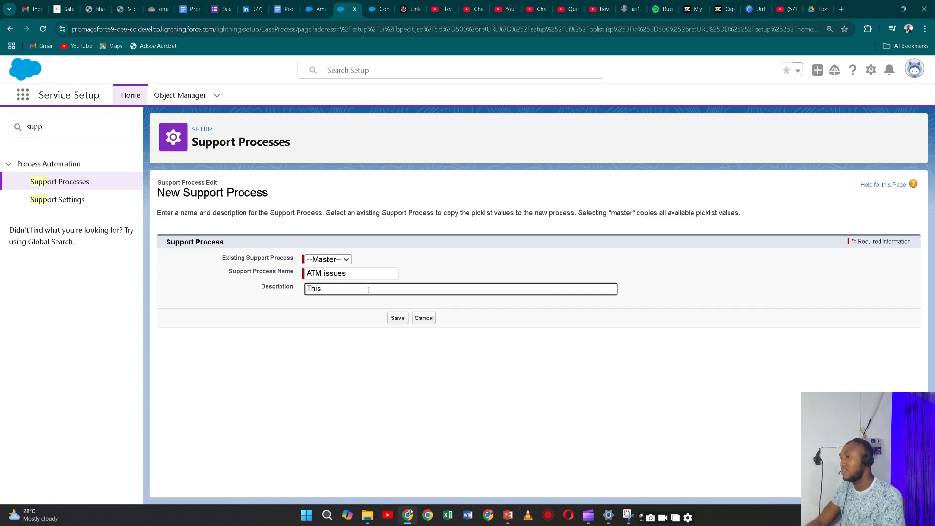
pyautogui.write('case ha')
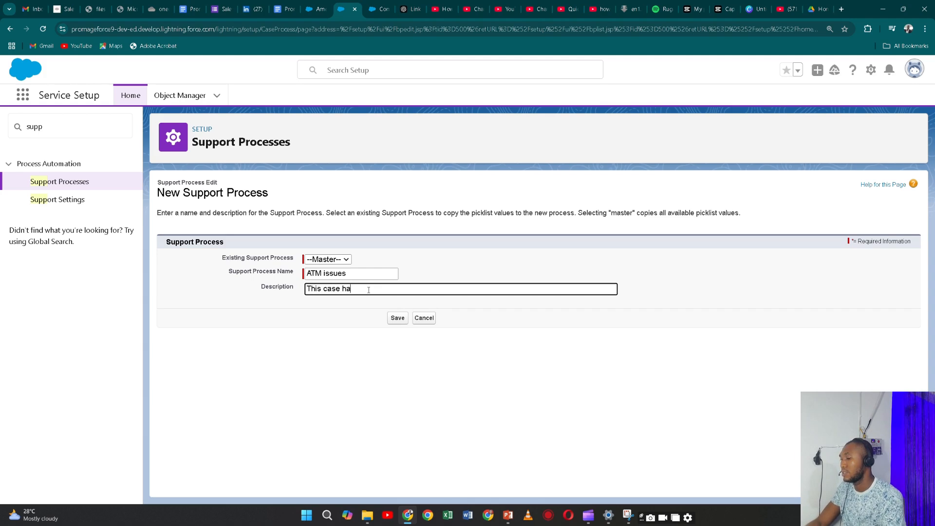
pyautogui.write('ndles')
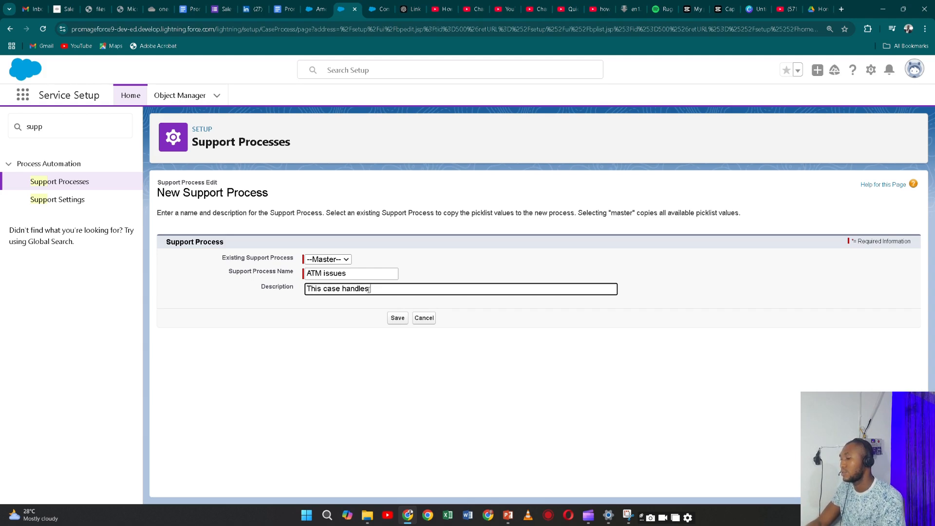
pyautogui.write(' all atm')
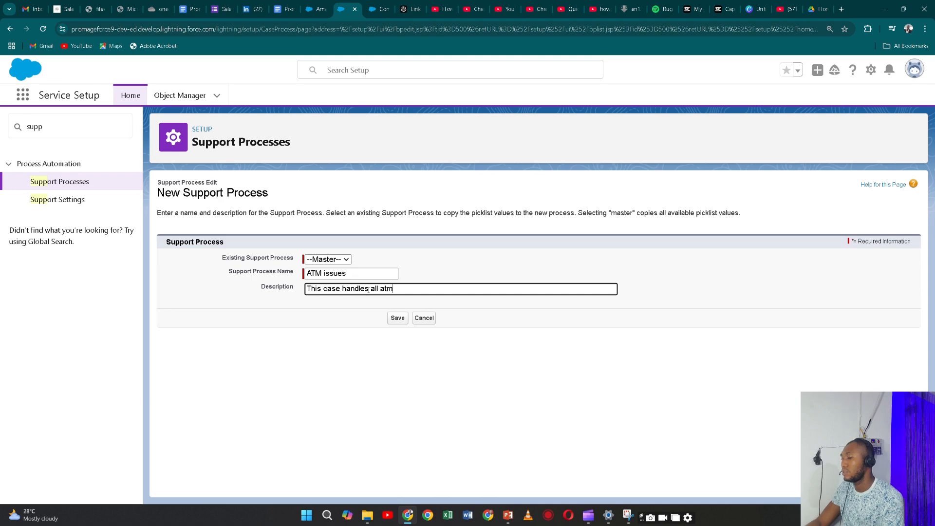
pyautogui.write(' relat')
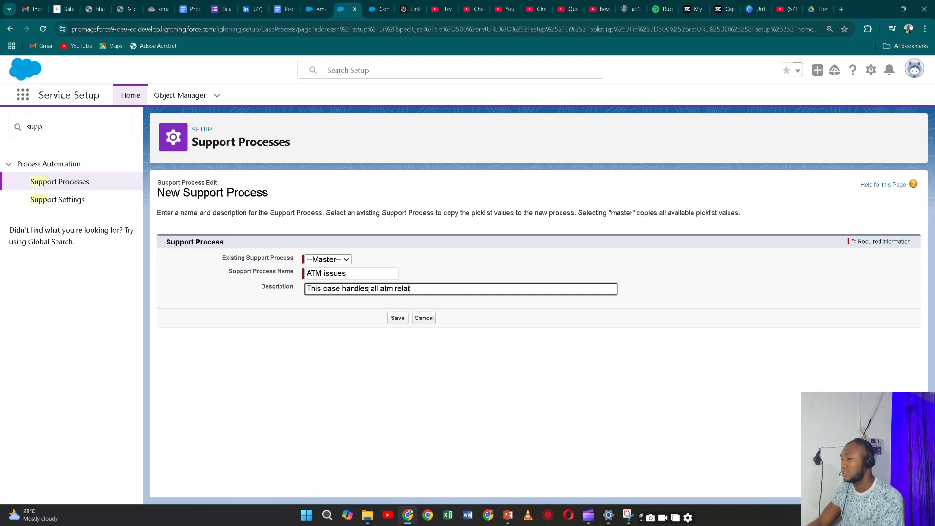
pyautogui.write('ed com')
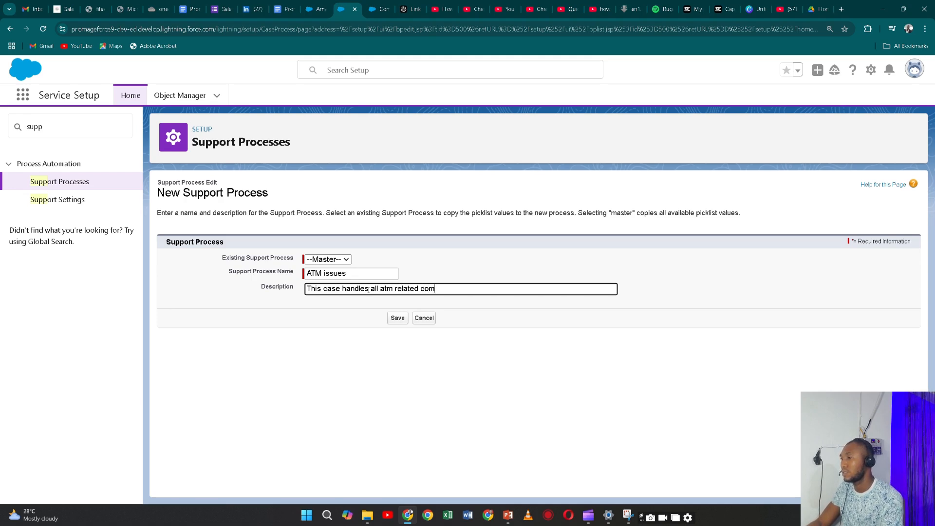
pyautogui.press('BackSpace')
pyautogui.press('BackSpace')
pyautogui.write('ase')
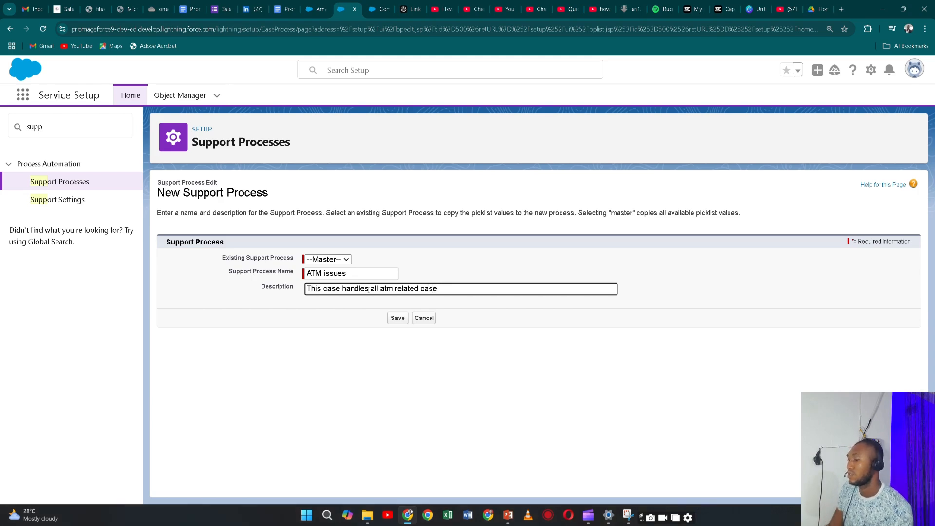
pyautogui.write('s')
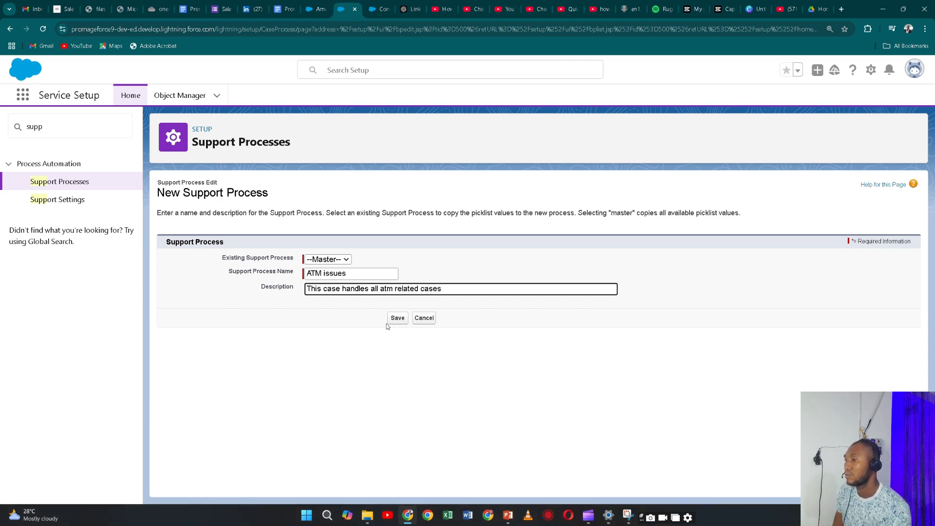
pyautogui.click(395, 334)
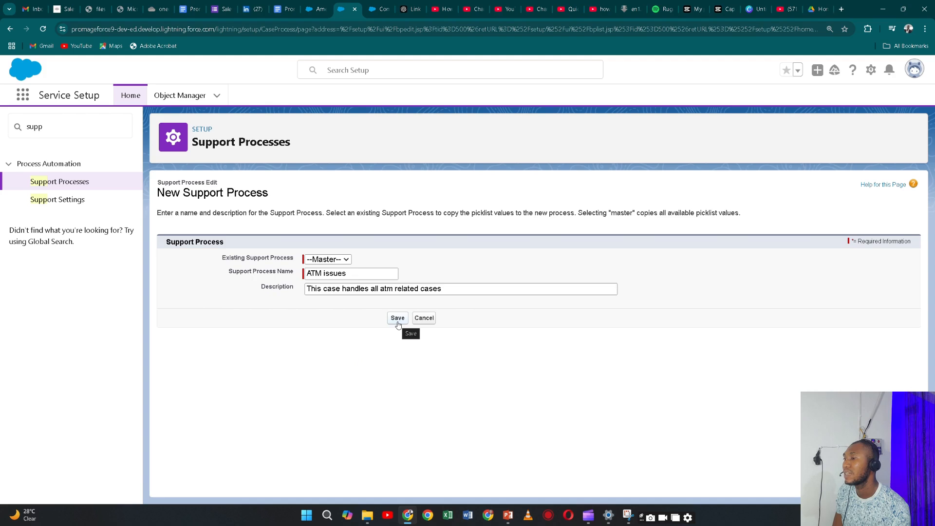
pyautogui.click(398, 323)
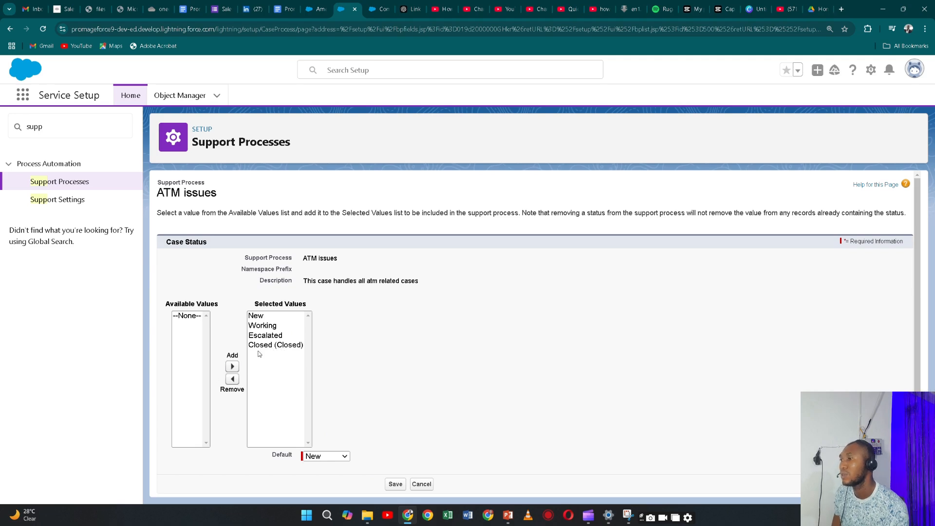
# Switch from the Sales app to the Service Console, searching the available apps for "ser".
pyautogui.click(318, 9)
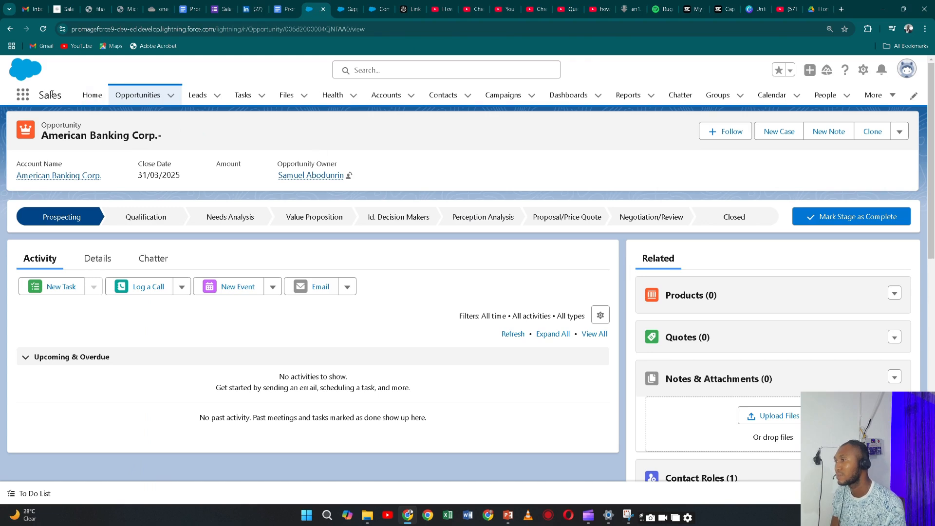
pyautogui.click(22, 95)
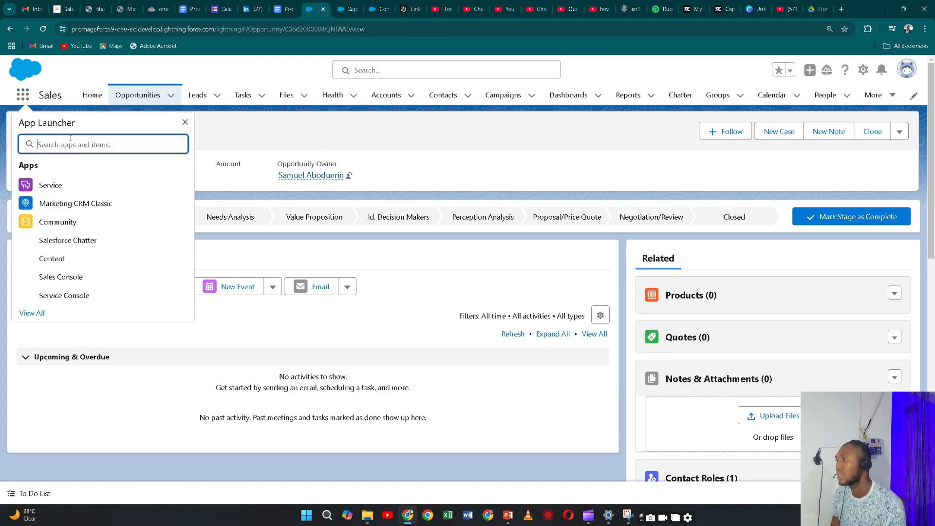
pyautogui.write('ser')
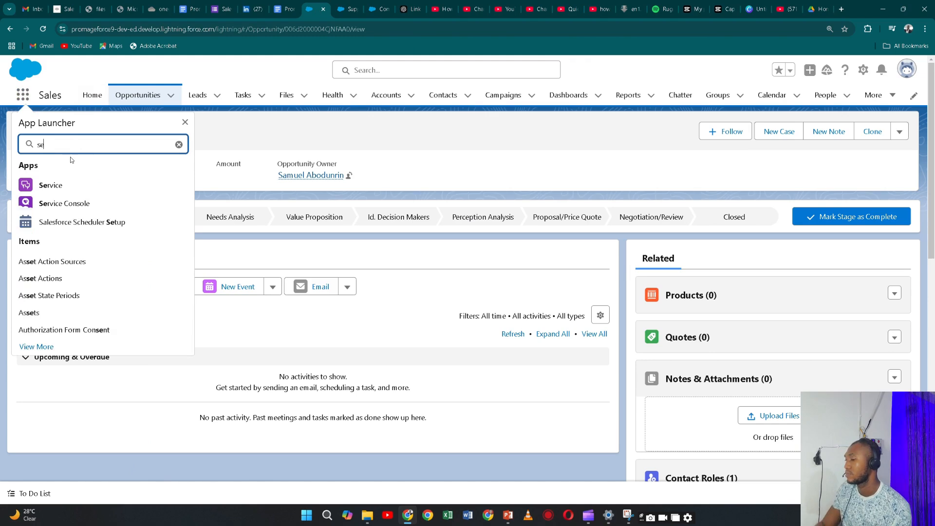
pyautogui.click(58, 208)
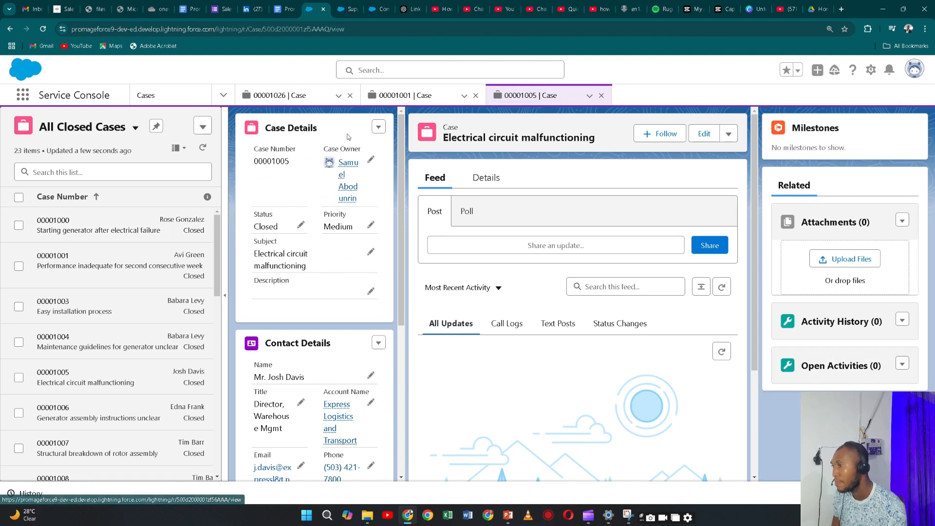
# View the details of case 00001001 and examine the available choices for its Status field.
pyautogui.click(407, 96)
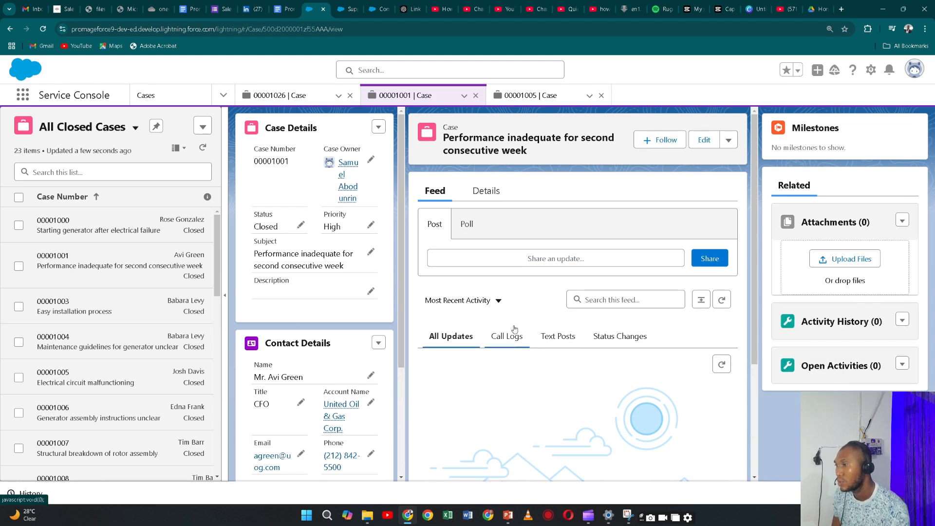
pyautogui.click(488, 192)
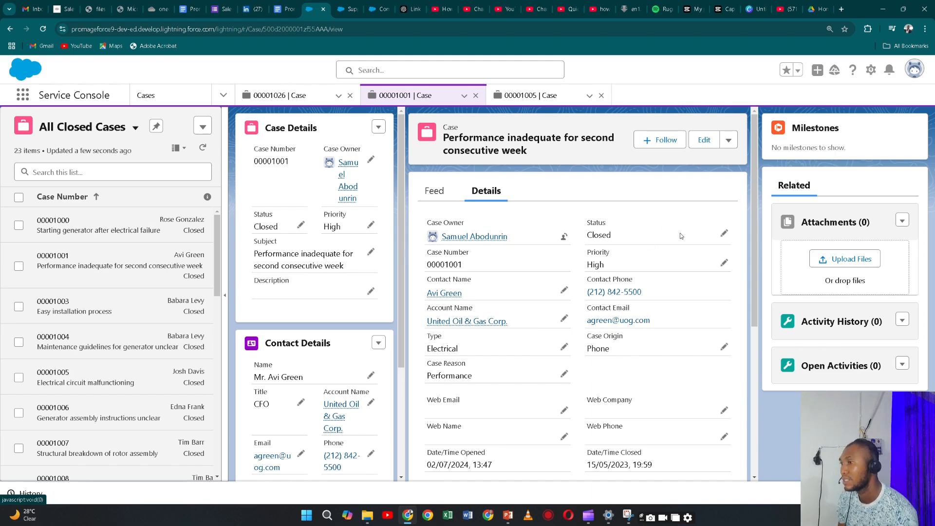
pyautogui.click(725, 234)
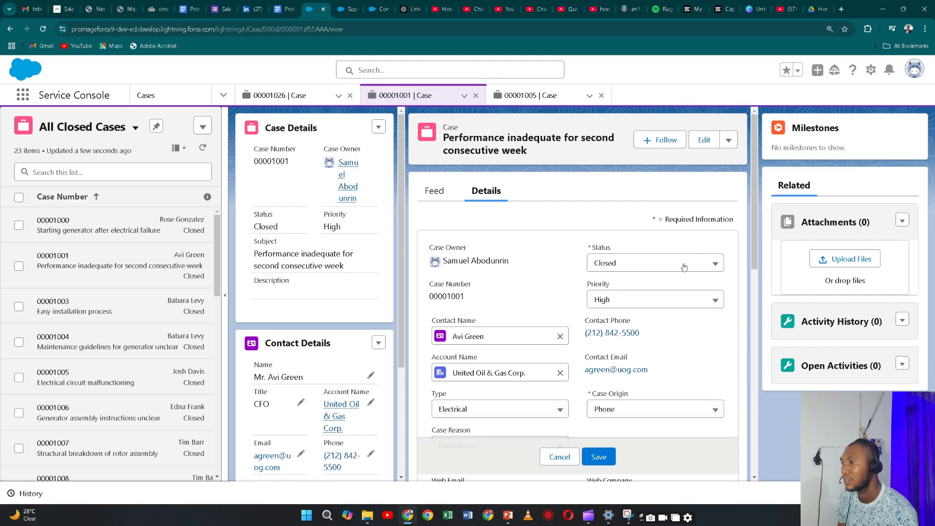
pyautogui.click(680, 264)
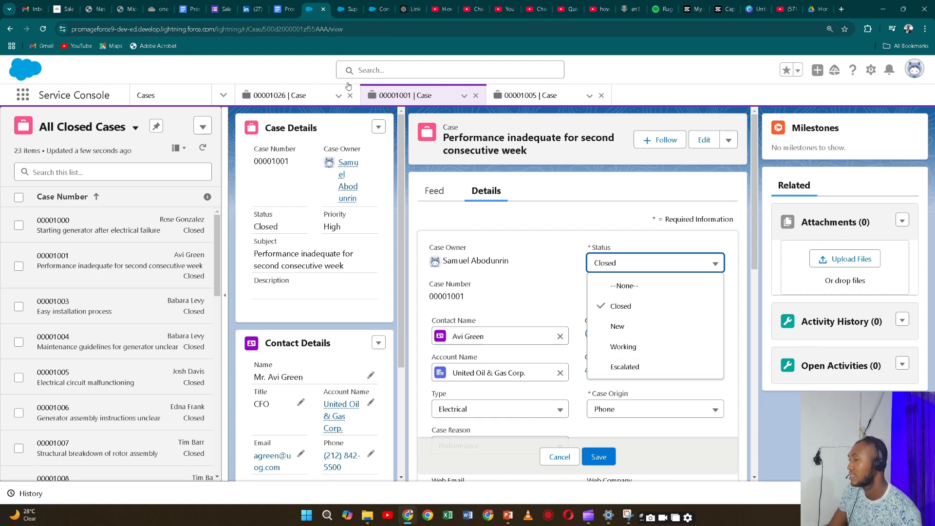
# Compare the case Status field with the ATM issues process's selected values, and save the process with New as default.
pyautogui.click(346, 9)
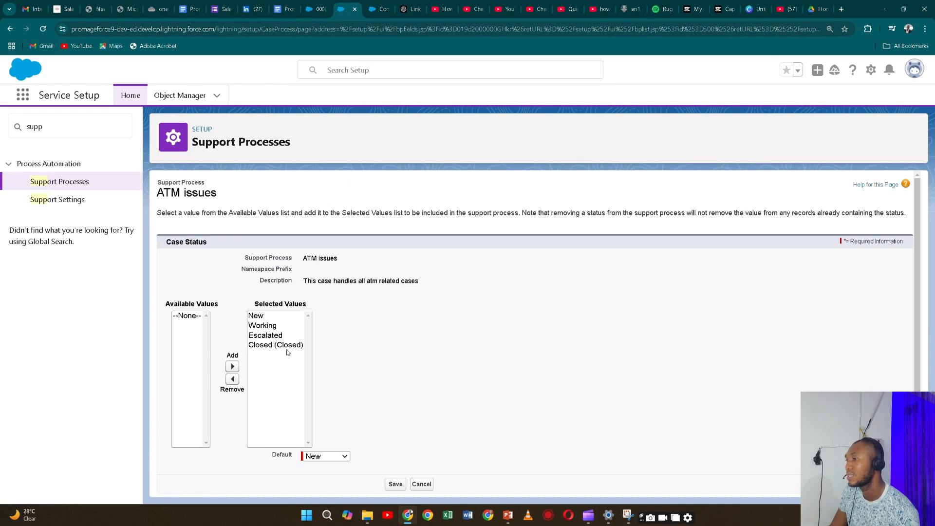
pyautogui.click(315, 14)
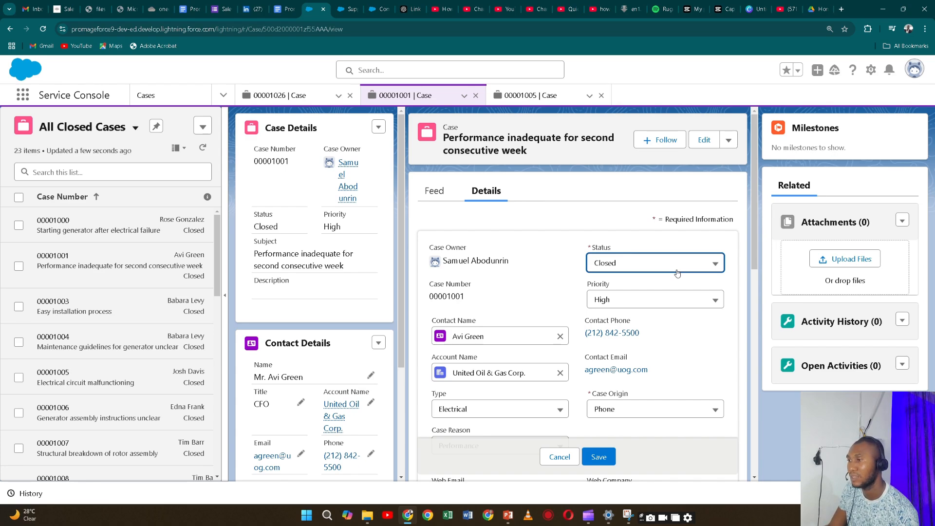
pyautogui.press('alt')
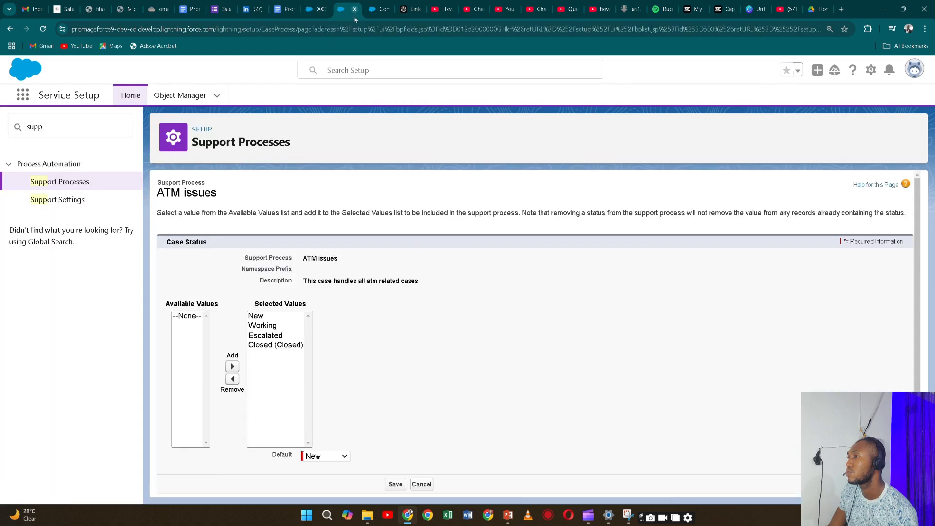
pyautogui.click(351, 9)
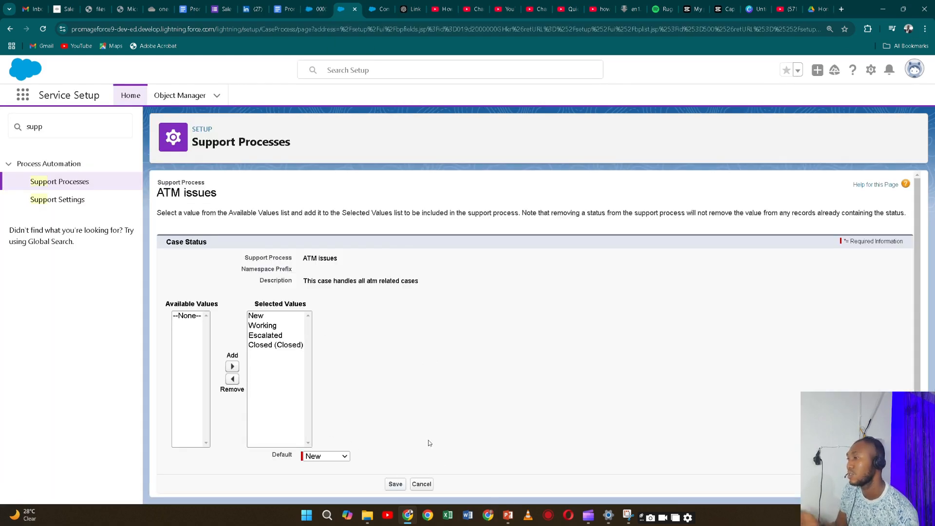
pyautogui.scroll(-1, 309, 319)
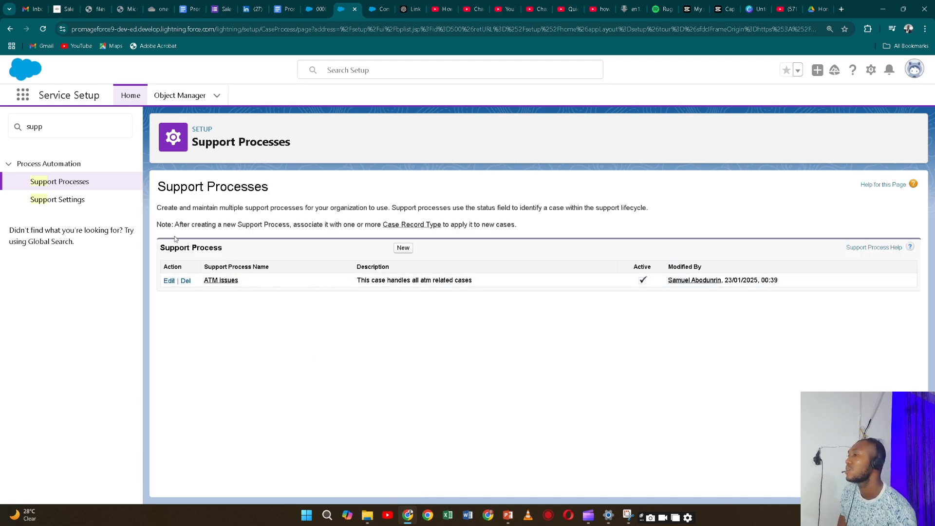
# Open Support Settings and examine the case templates, notification options and closed-status options.
pyautogui.click(71, 201)
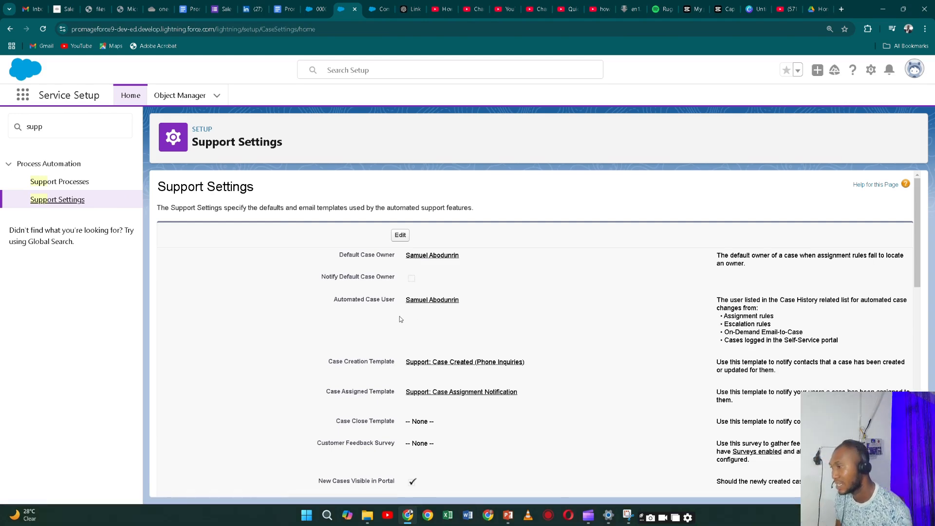
pyautogui.scroll(-1, 399, 324)
pyautogui.scroll(-2, 399, 327)
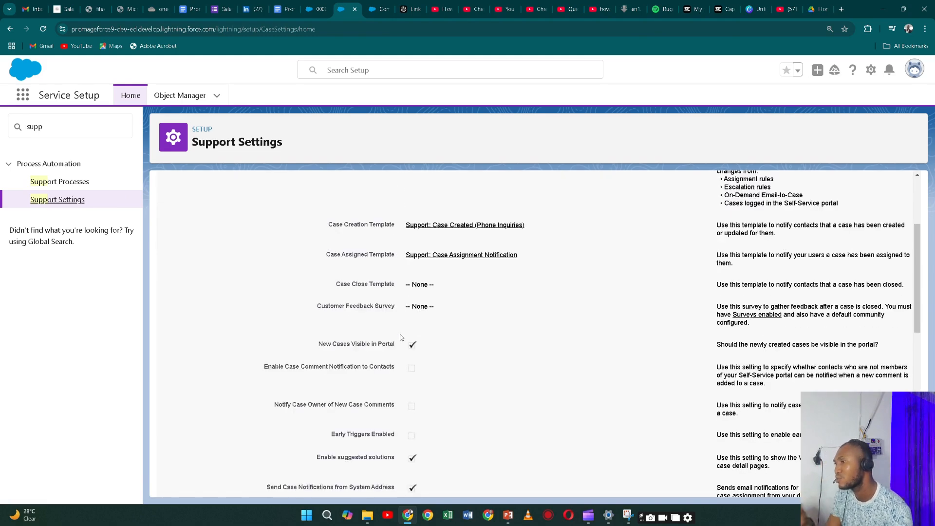
pyautogui.scroll(-1, 401, 336)
pyautogui.scroll(-1, 399, 340)
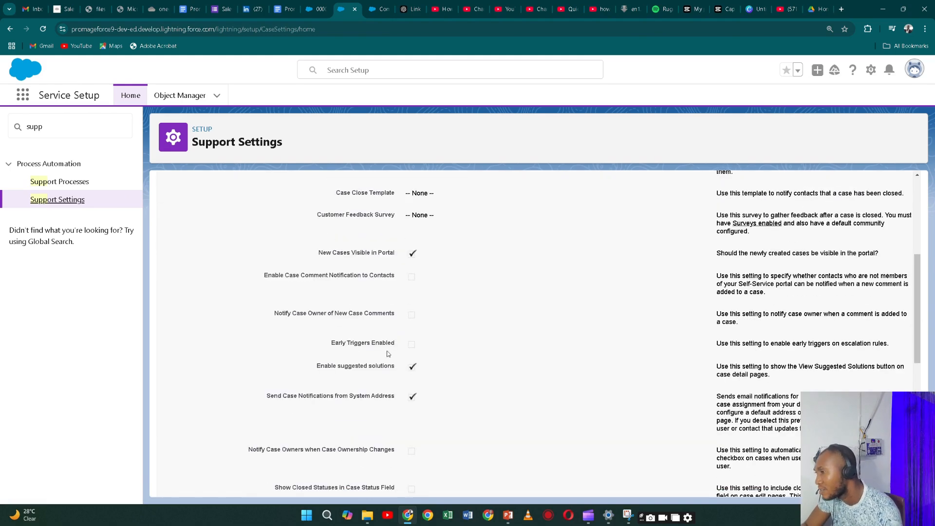
pyautogui.scroll(2, 388, 353)
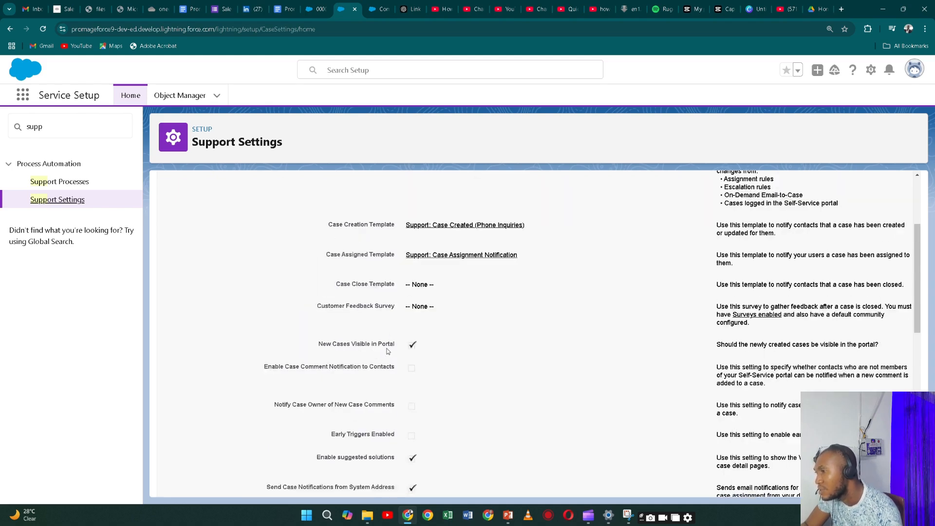
pyautogui.scroll(-3, 336, 390)
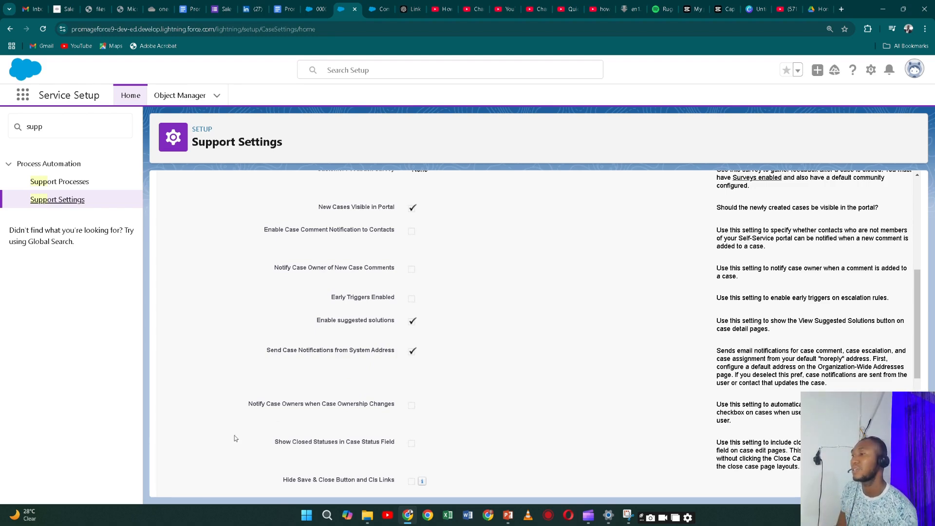
# Check the Case Management slide in PowerPoint and search the Salesforce setup pages for "hour".
pyautogui.hotkey('alt', 'Tab')
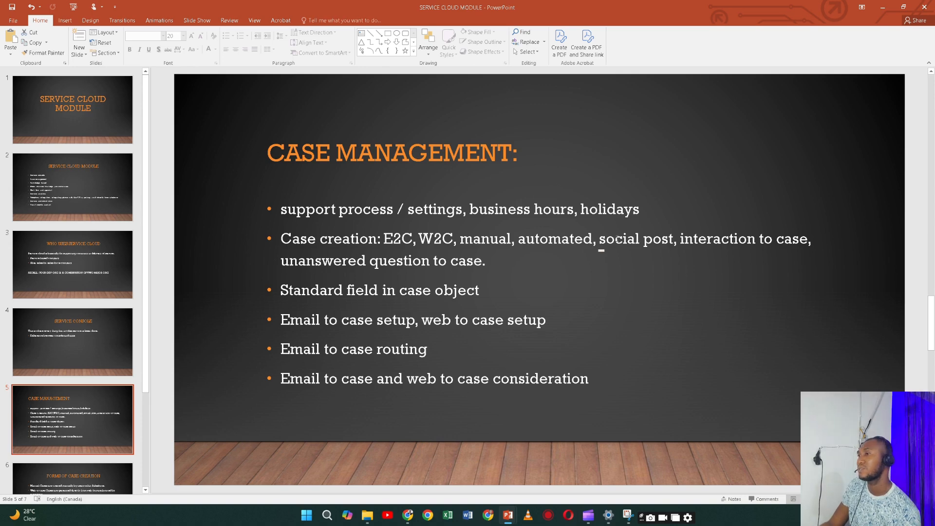
pyautogui.hotkey('alt', 'Tab')
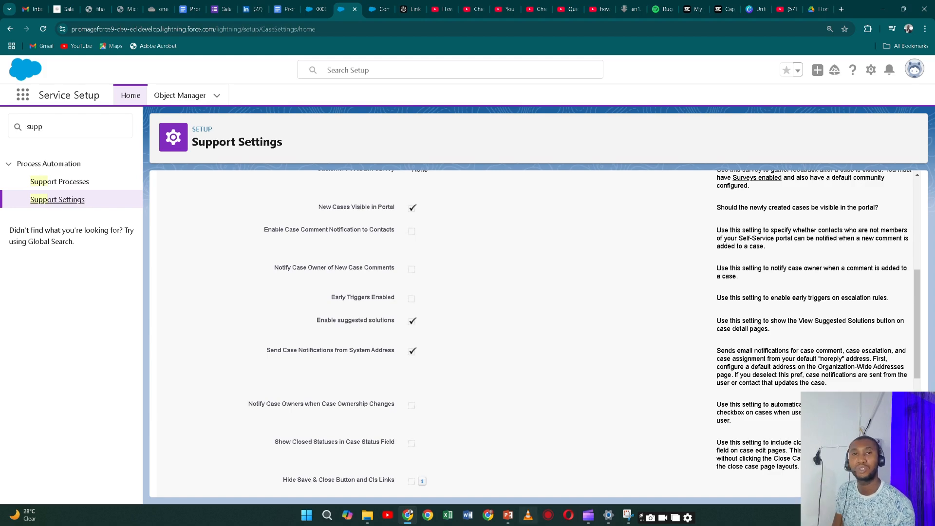
pyautogui.click(72, 129)
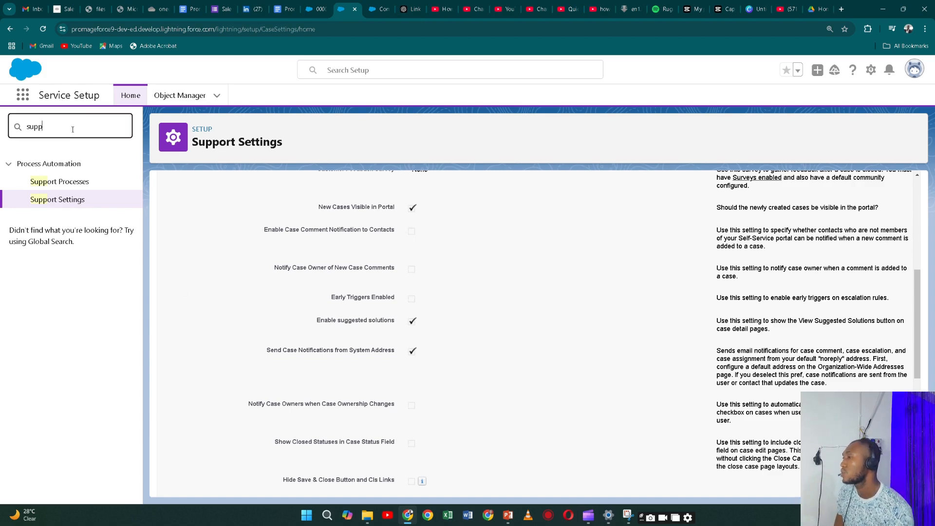
pyautogui.press('BackSpace')
pyautogui.press('BackSpace')
pyautogui.press('BackSpace')
pyautogui.press('BackSpace')
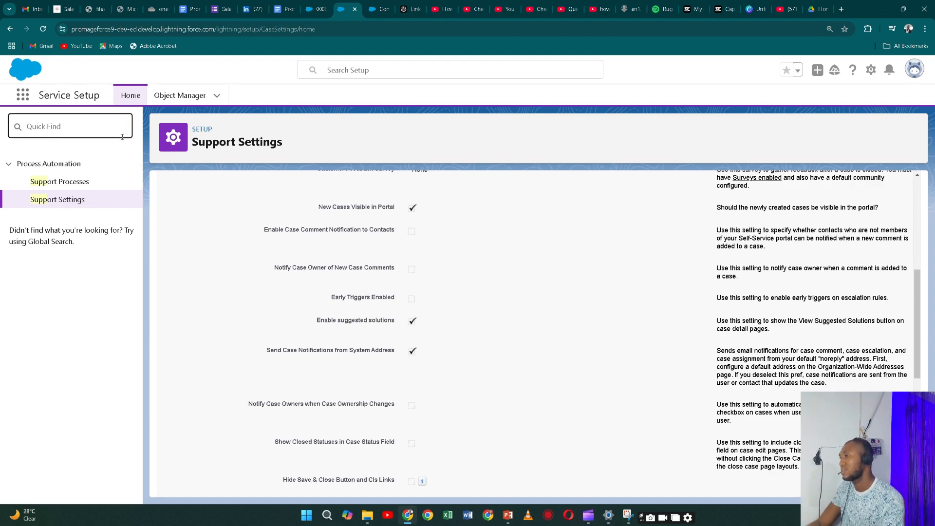
pyautogui.write('hou')
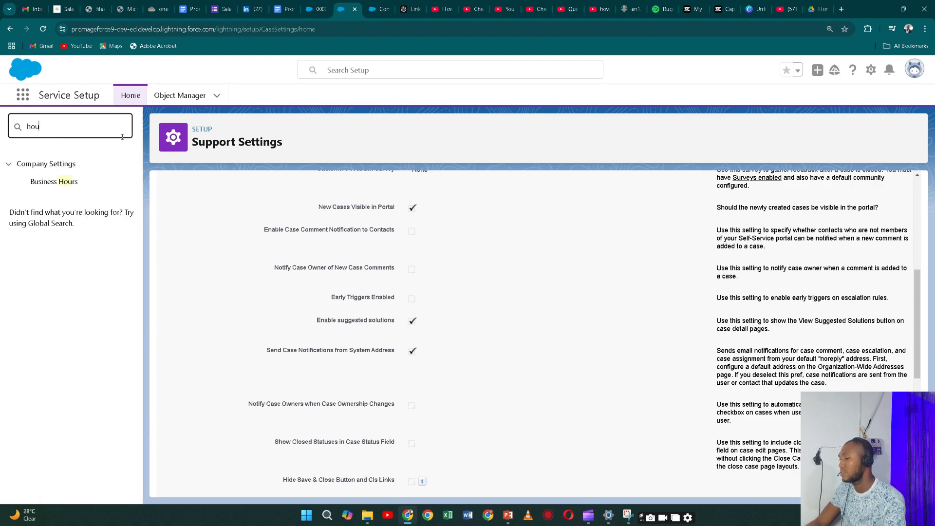
pyautogui.write('r')
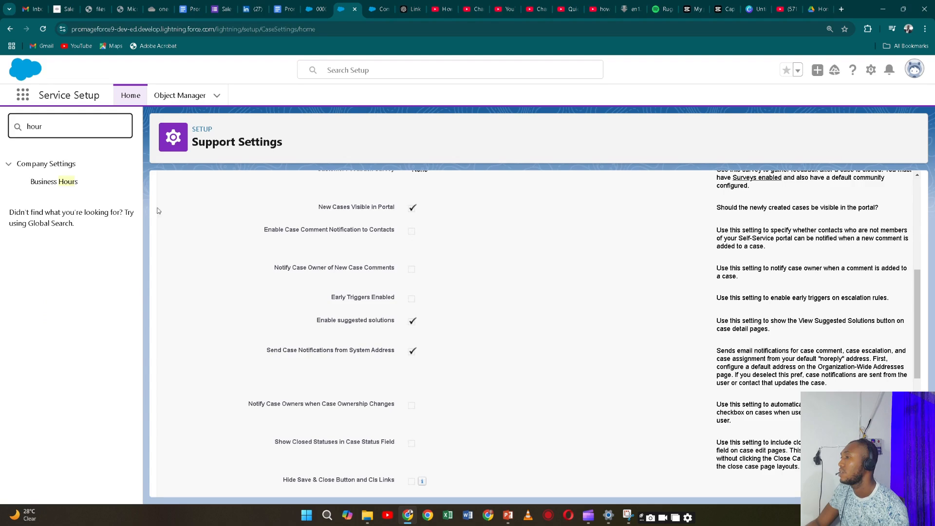
# Open the Business Hours setup page and start a new business hours record named "My working hour".
pyautogui.click(52, 183)
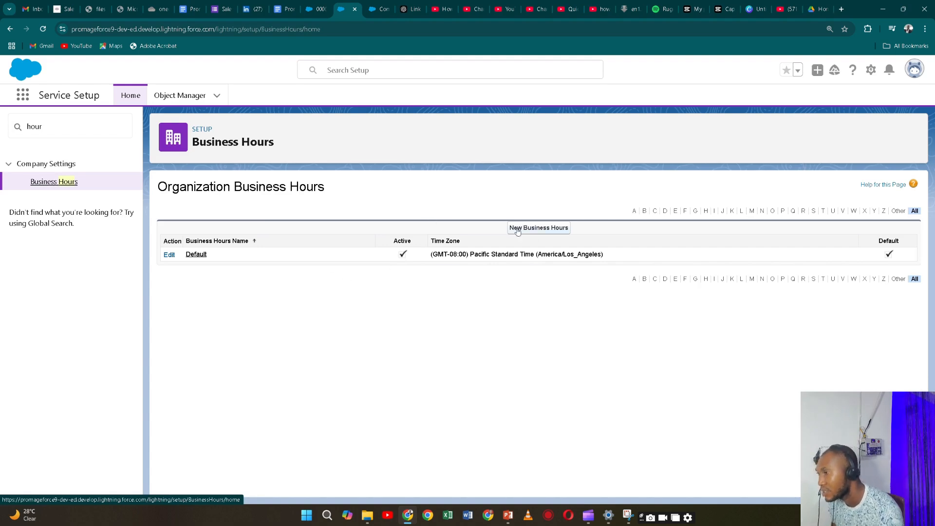
pyautogui.click(533, 228)
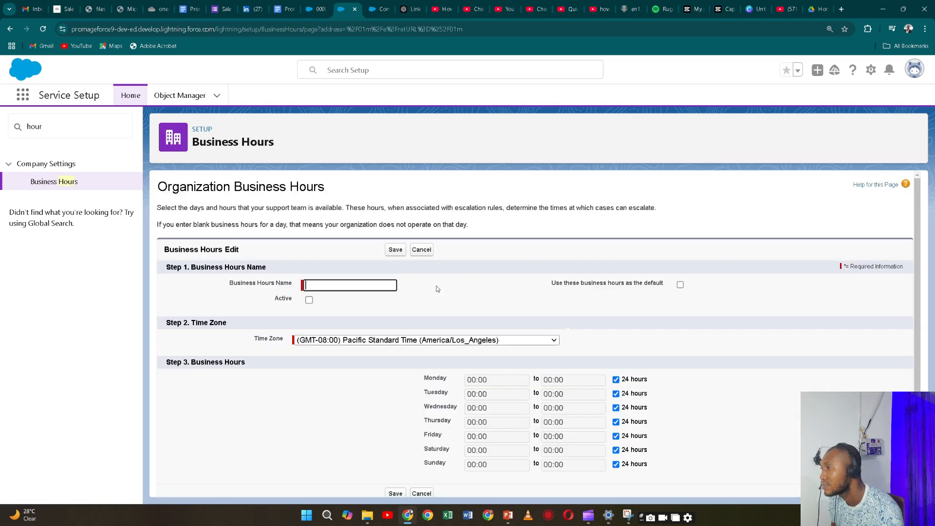
pyautogui.click(363, 289)
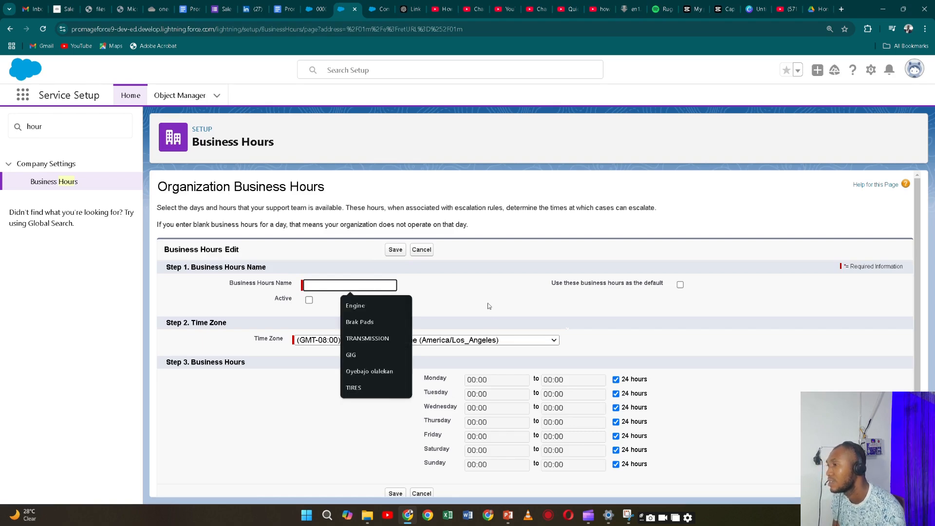
pyautogui.write('My ')
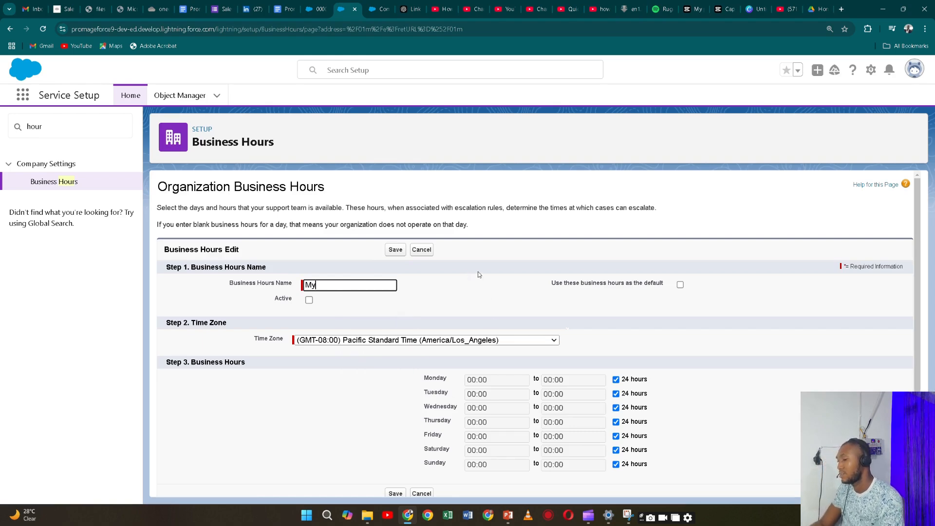
pyautogui.write('work')
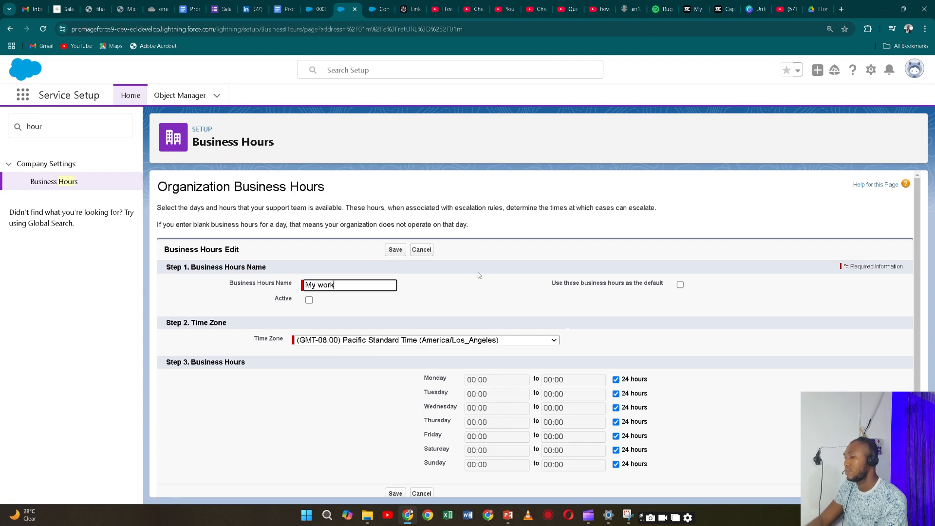
pyautogui.write('ing hour')
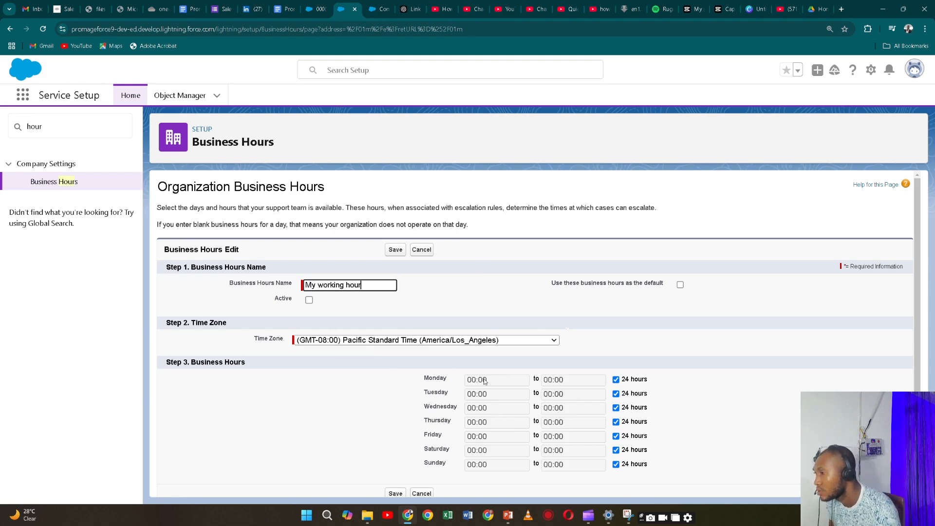
# Turn off the 24 hours option for Monday through Saturday in the new business hours record.
pyautogui.scroll(-1, 482, 377)
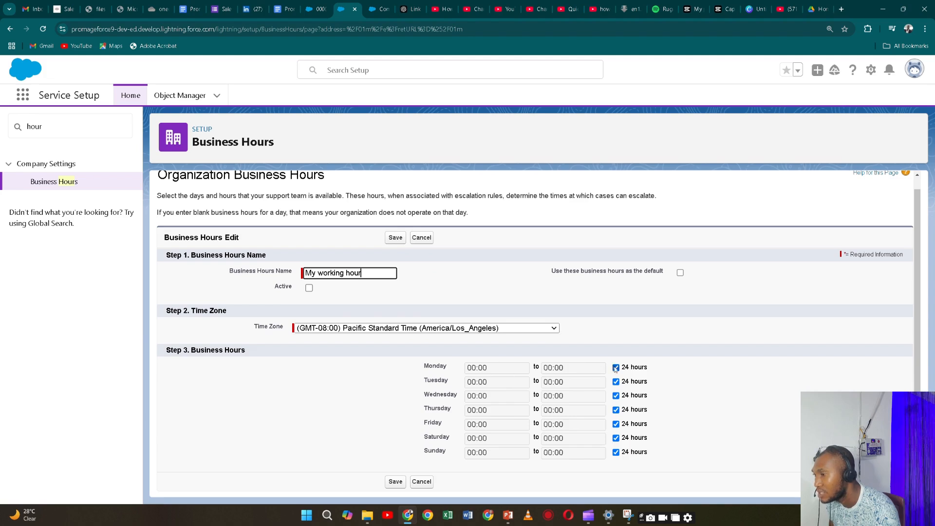
pyautogui.click(510, 367)
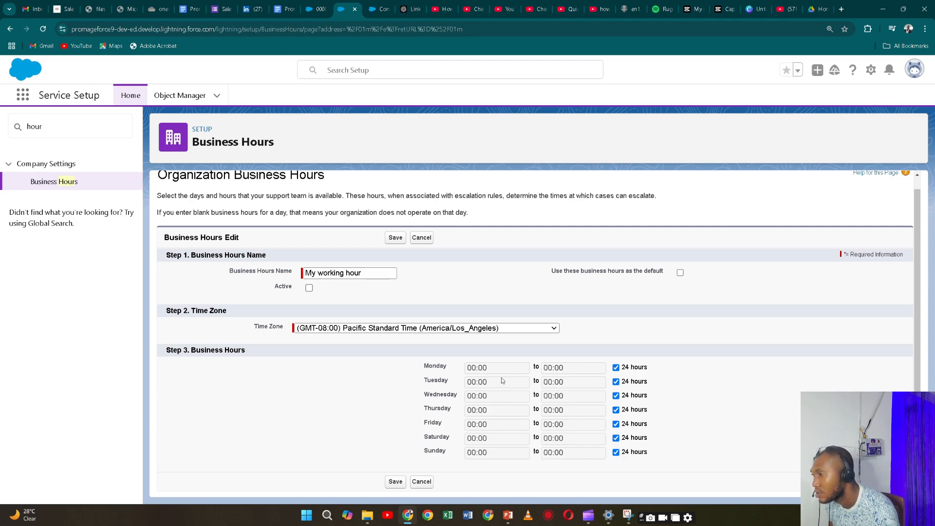
pyautogui.click(616, 367)
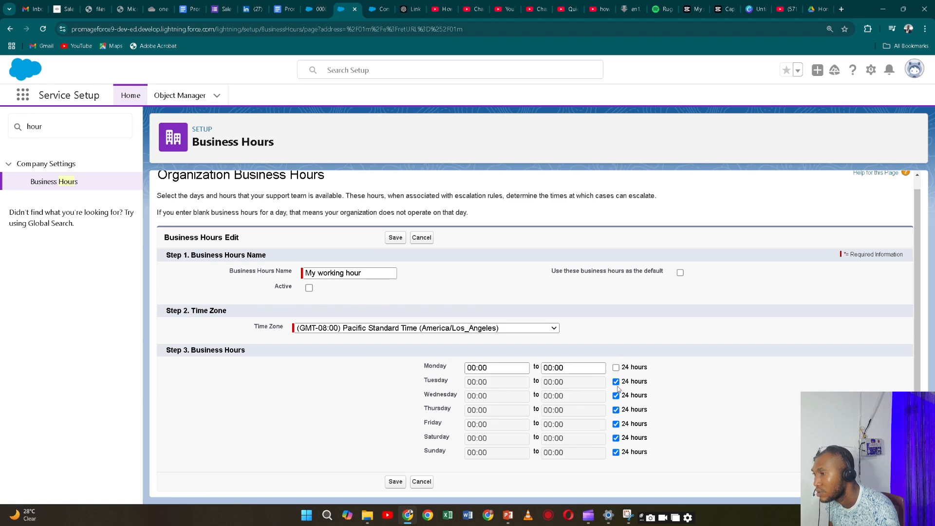
pyautogui.click(617, 382)
pyautogui.click(616, 396)
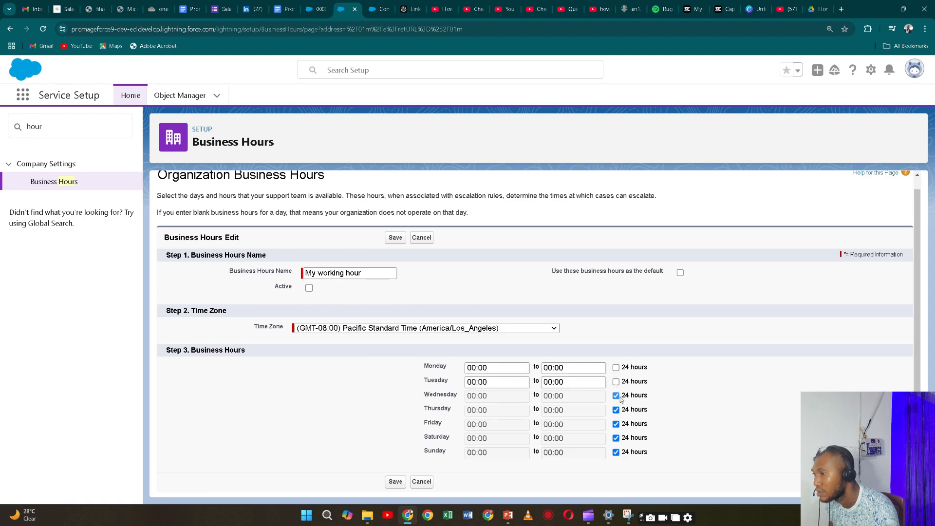
pyautogui.click(622, 412)
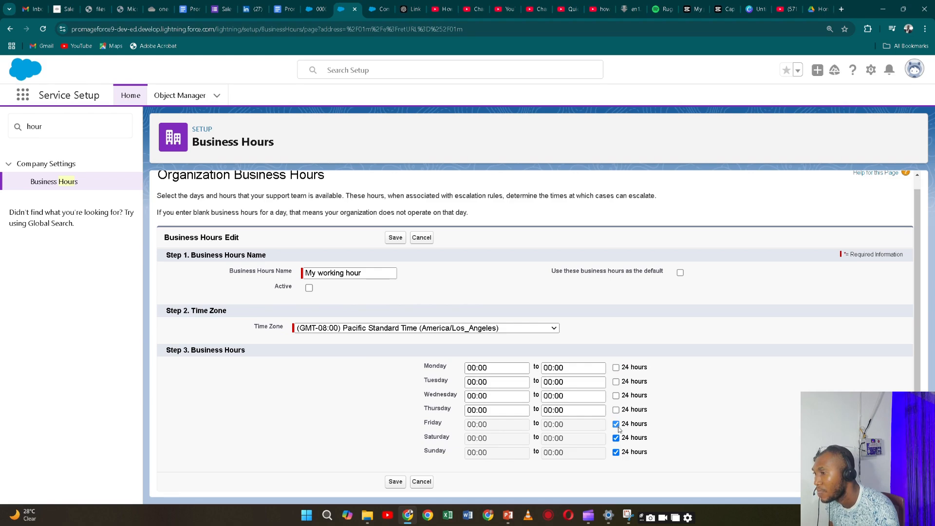
pyautogui.click(617, 424)
pyautogui.click(616, 438)
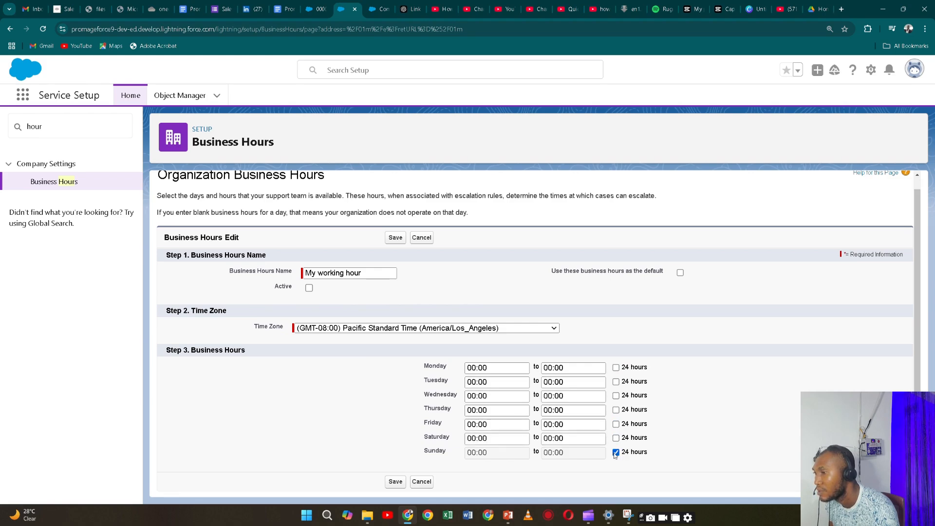
# Set Monday's start time to 08:00 in the new business hours record.
pyautogui.click(510, 371)
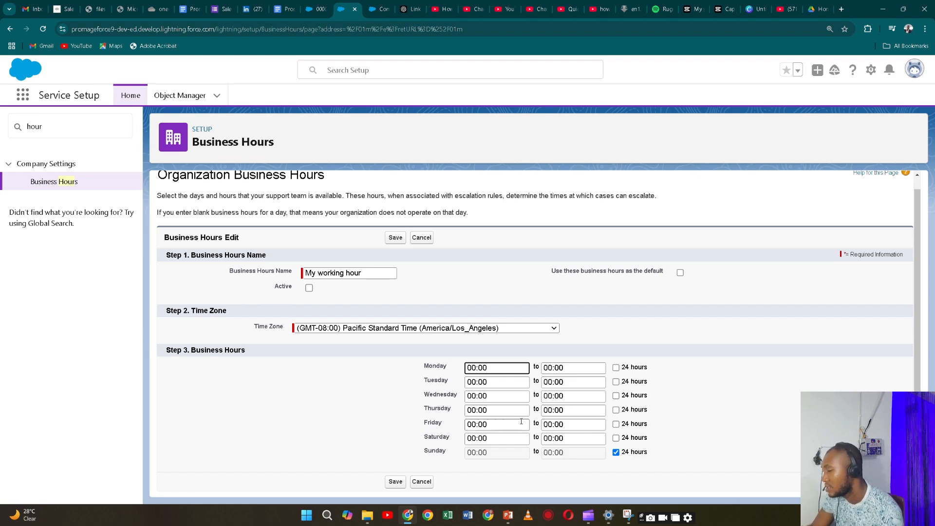
pyautogui.write('8')
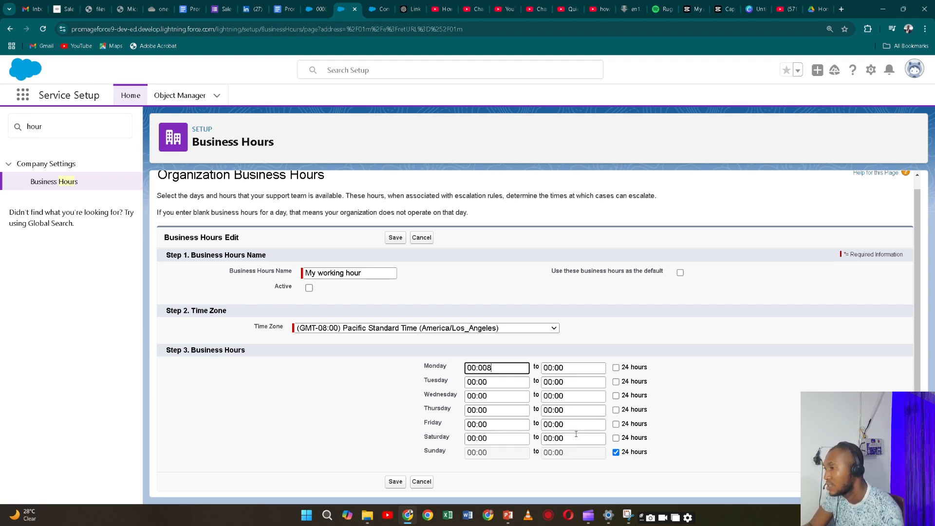
pyautogui.press('BackSpace')
pyautogui.press('BackSpace')
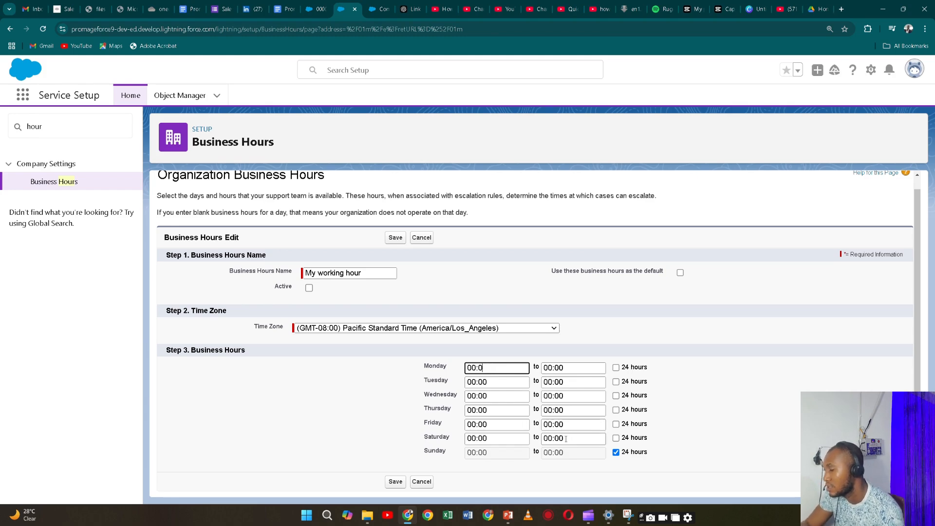
pyautogui.write('8')
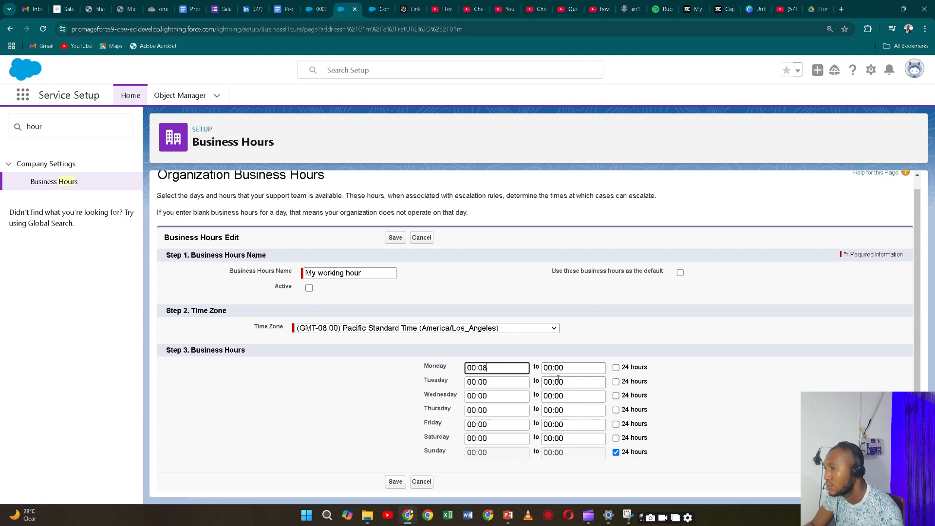
pyautogui.press('BackSpace')
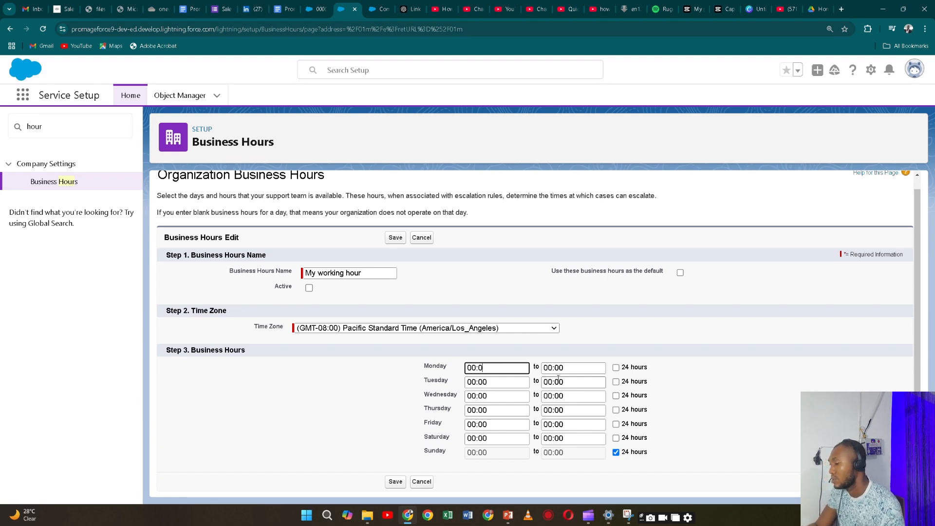
pyautogui.write('0')
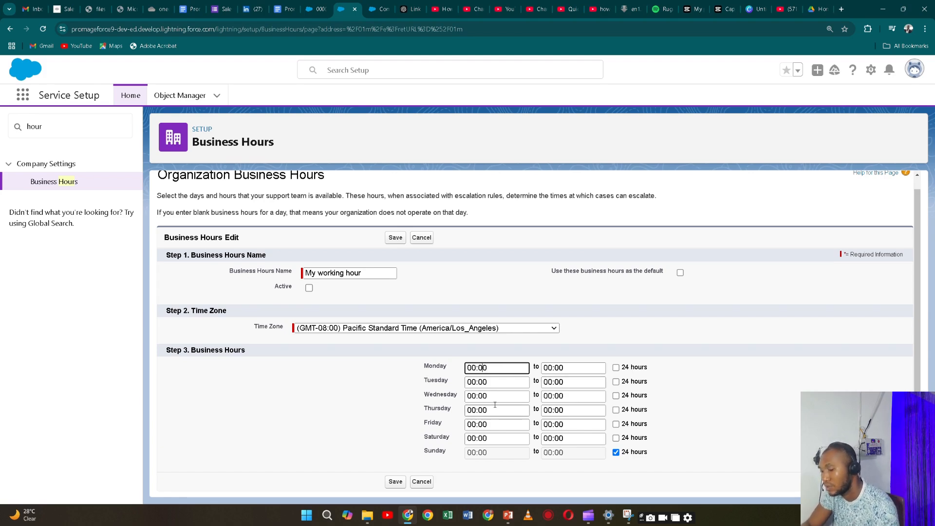
pyautogui.press('BackSpace')
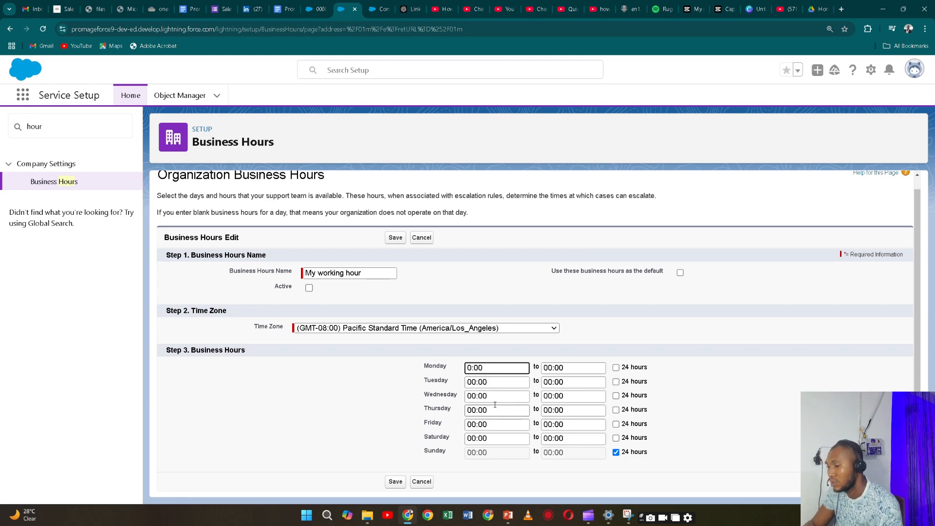
pyautogui.write('8')
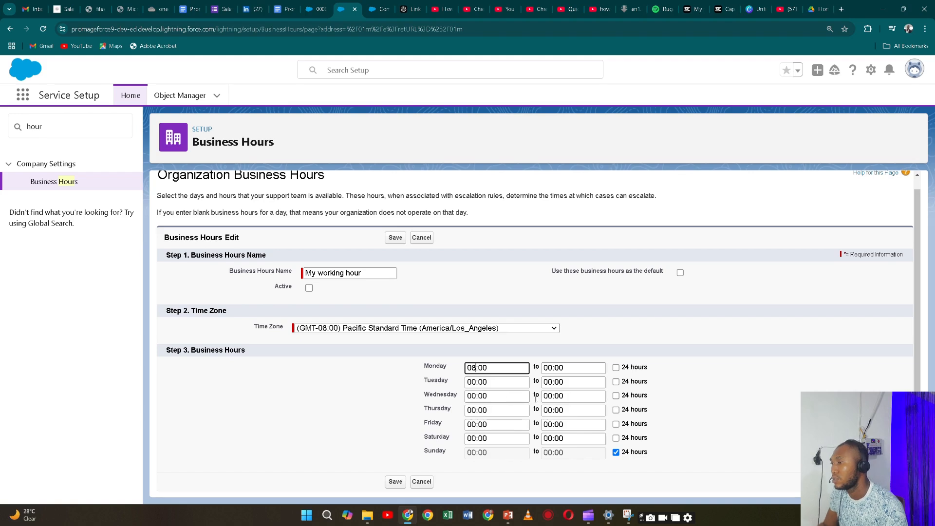
# Set Monday's end time to 17:00 in the new business hours record.
pyautogui.click(548, 368)
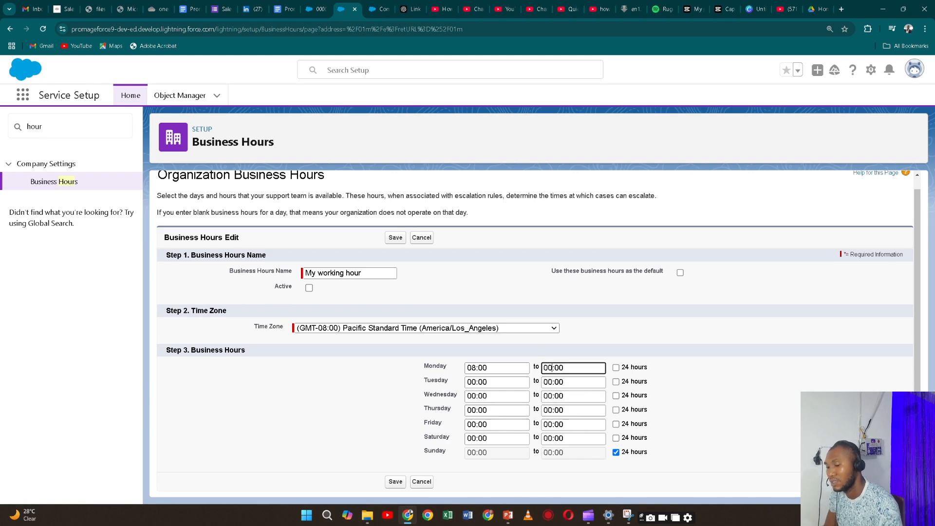
pyautogui.press('Delete')
pyautogui.write('17')
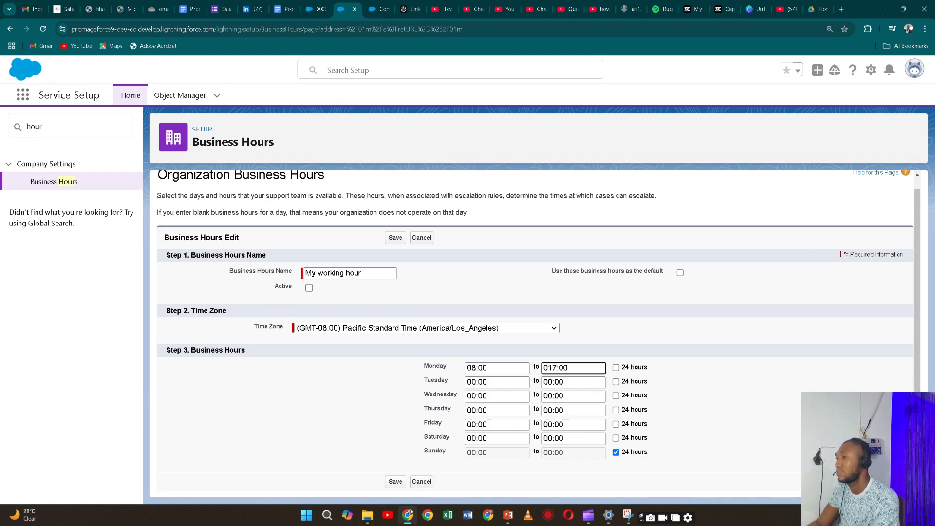
pyautogui.press('BackSpace')
pyautogui.press('BackSpace')
pyautogui.press('BackSpace')
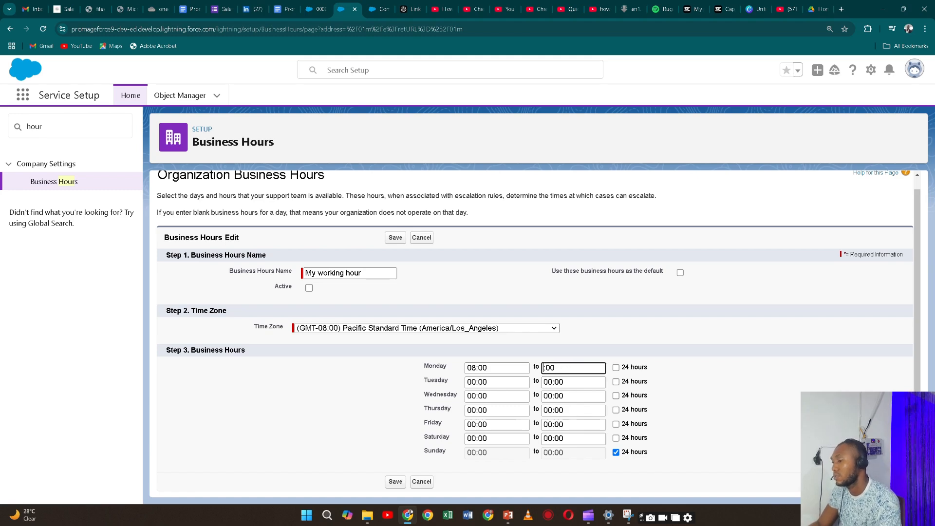
pyautogui.write('17')
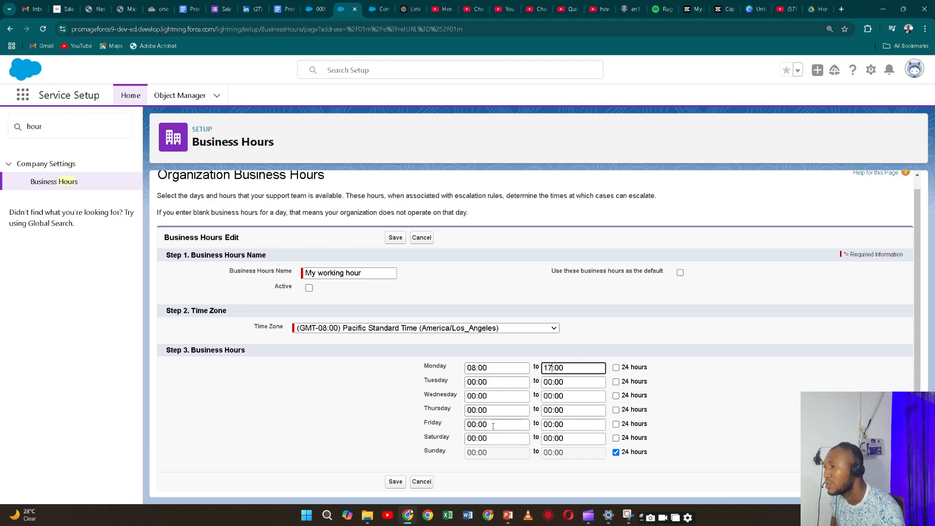
# Set Friday's business hours to 09:00 to 14:00 and save the new record.
pyautogui.click(476, 424)
pyautogui.press('BackSpace')
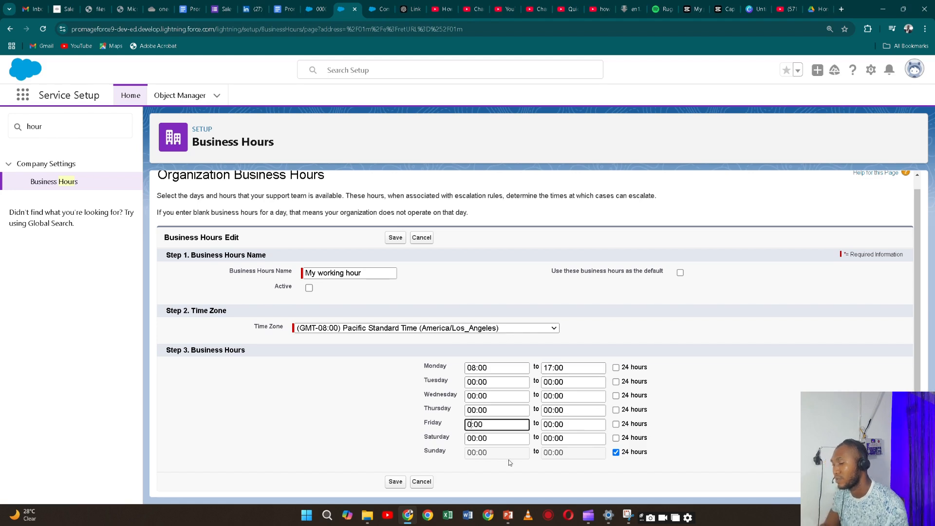
pyautogui.write('9')
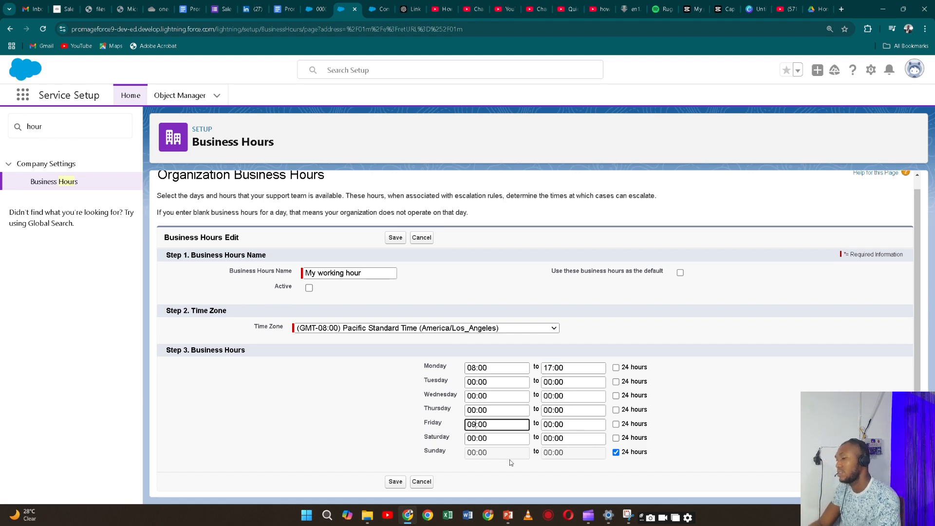
pyautogui.click(553, 424)
pyautogui.press('BackSpace')
pyautogui.press('BackSpace')
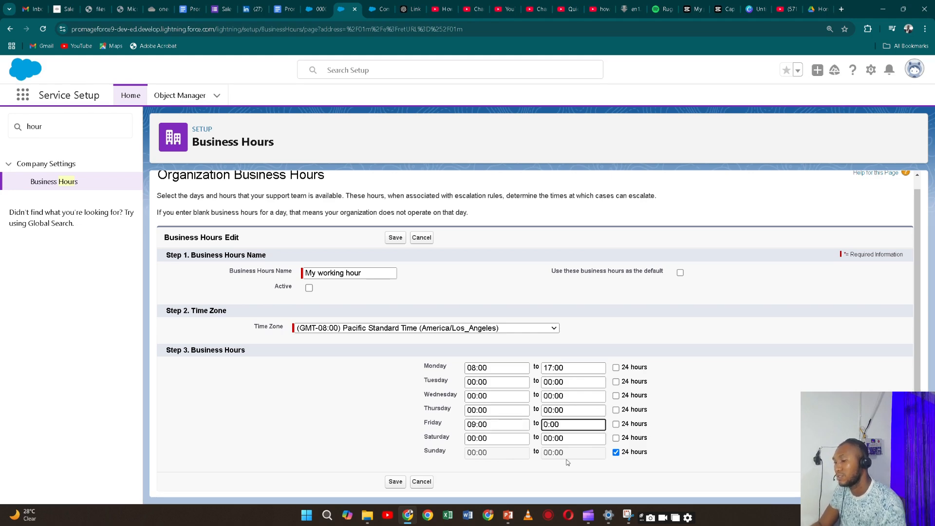
pyautogui.write('14')
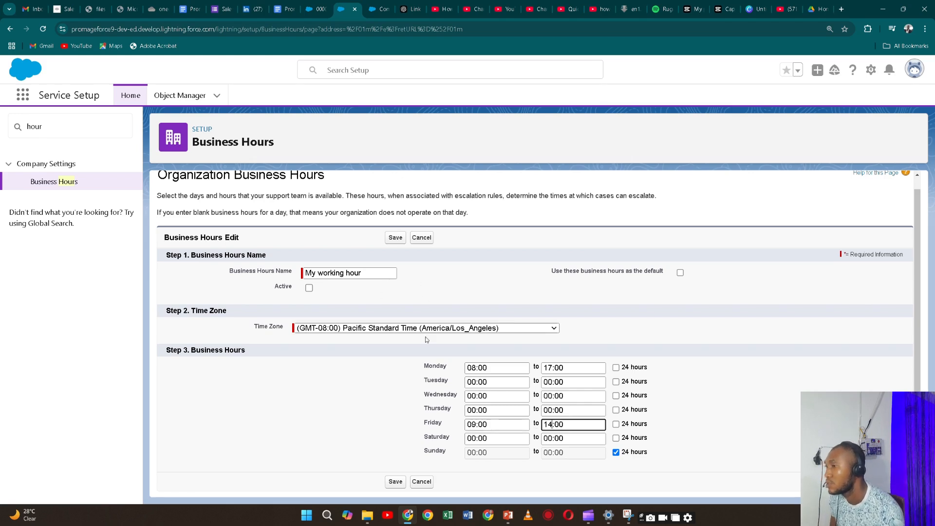
pyautogui.click(397, 482)
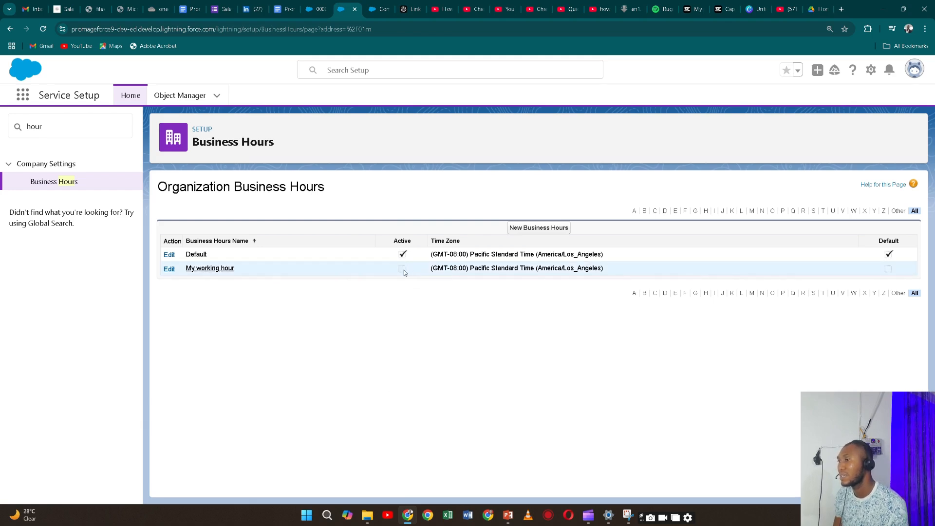
# Edit the "My working hour" record to make it active, and save the change.
pyautogui.click(169, 269)
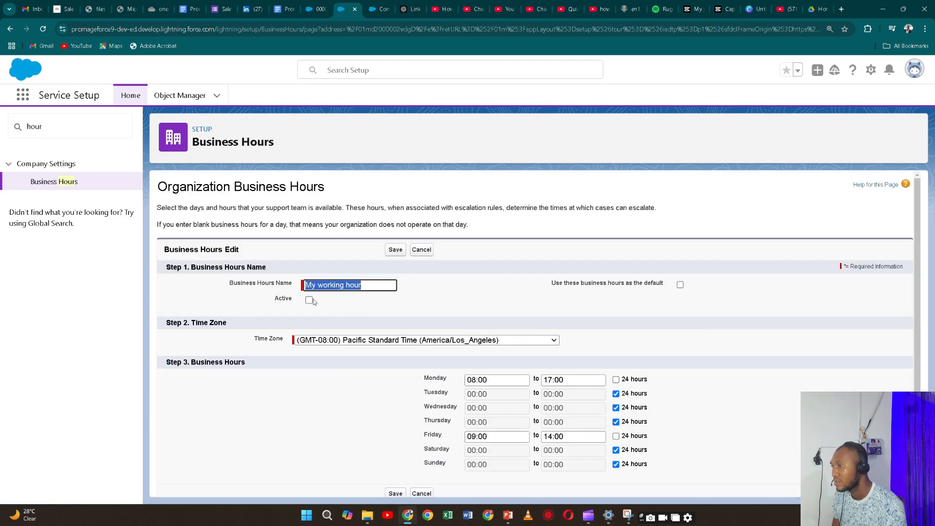
pyautogui.click(311, 299)
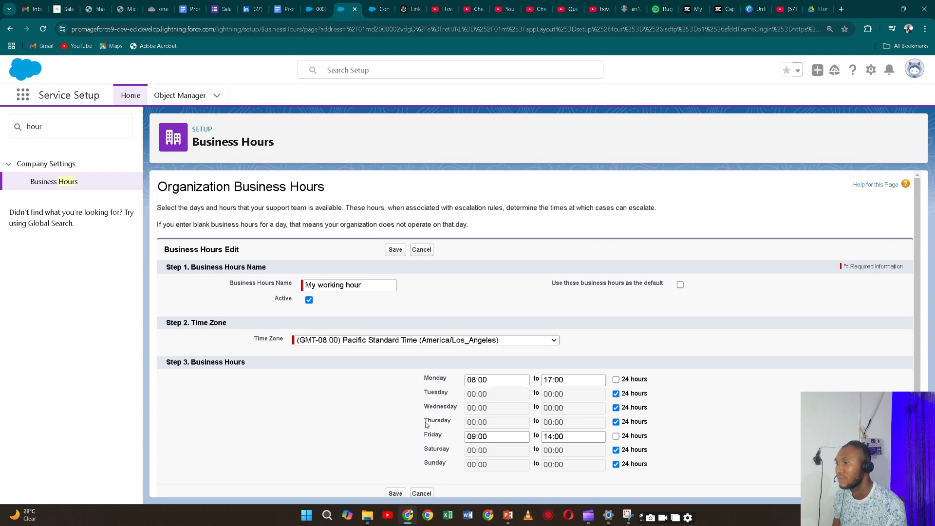
pyautogui.scroll(-1, 426, 424)
pyautogui.click(396, 483)
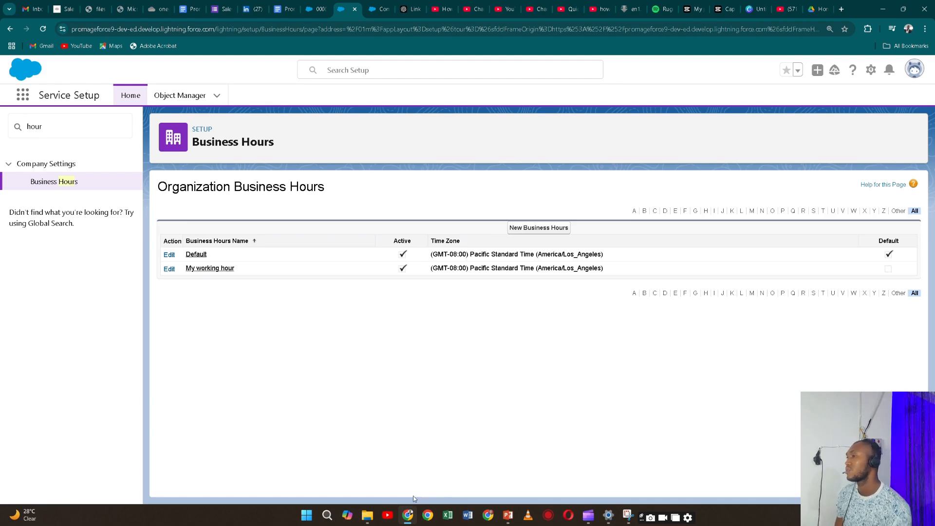
# Search the setup pages for "hol" to find the Holidays settings.
pyautogui.click(114, 128)
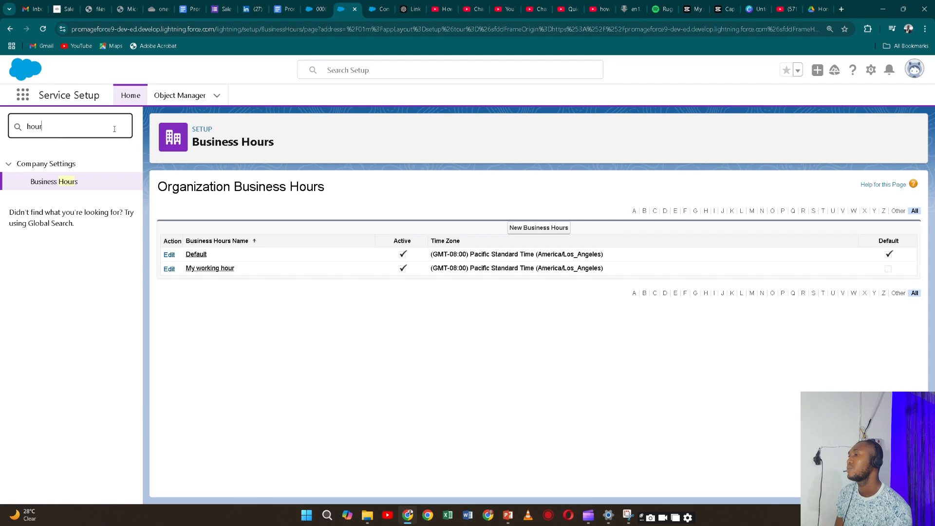
pyautogui.press('BackSpace')
pyautogui.press('BackSpace')
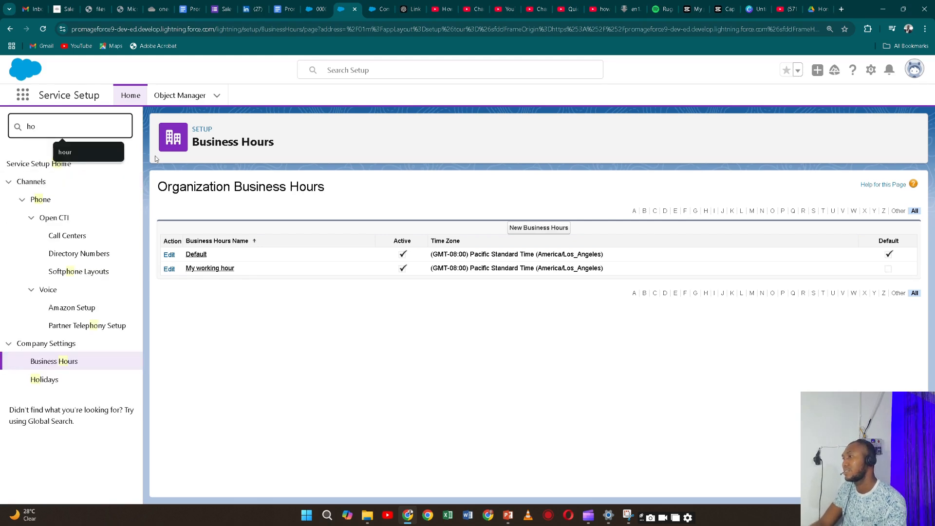
pyautogui.write('ol')
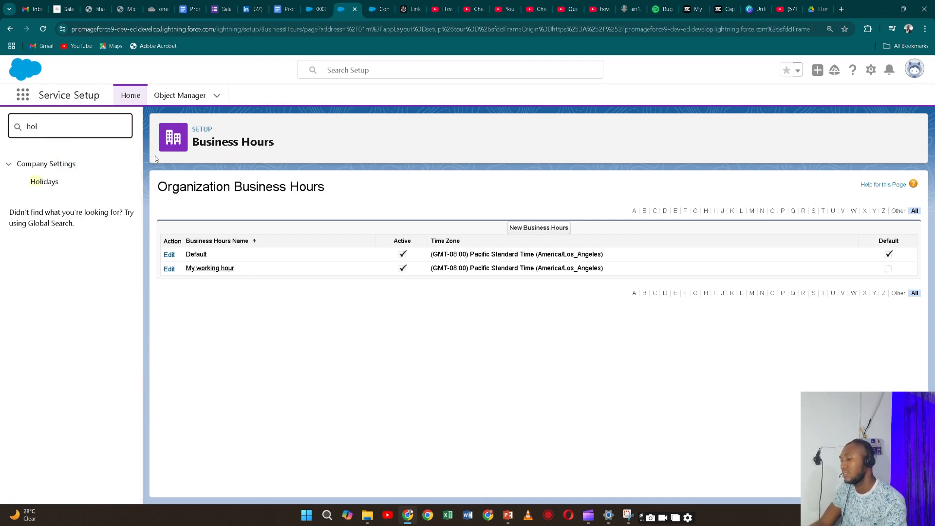
# Open the Holidays settings and start a new holiday named "My birthday".
pyautogui.write('y')
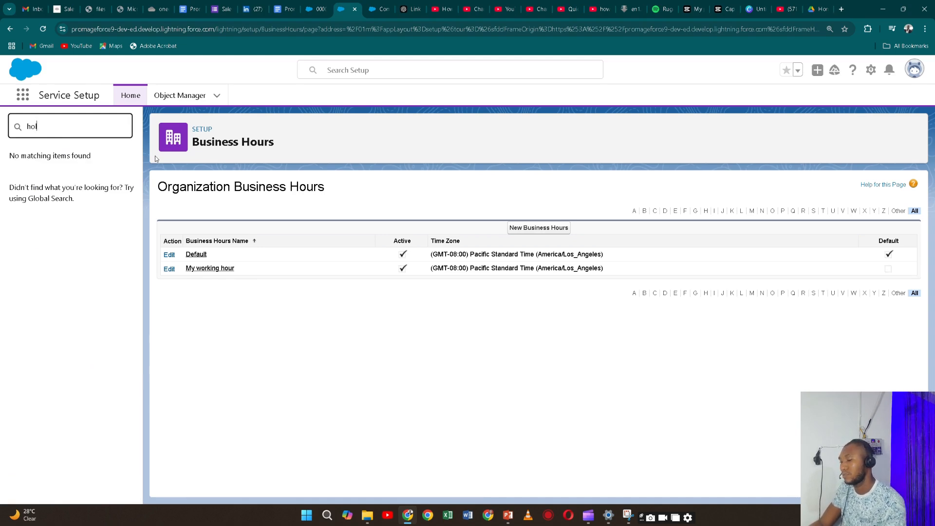
pyautogui.click(40, 184)
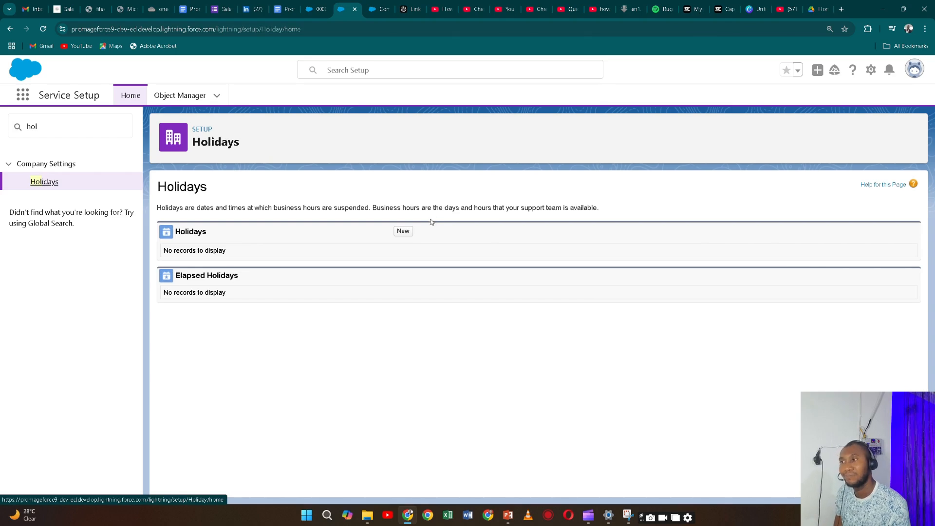
pyautogui.click(403, 231)
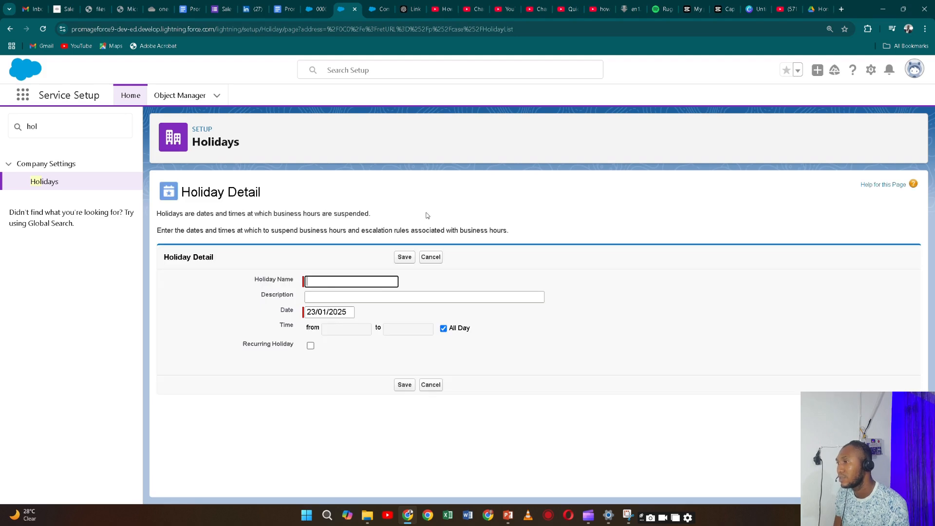
pyautogui.click(371, 283)
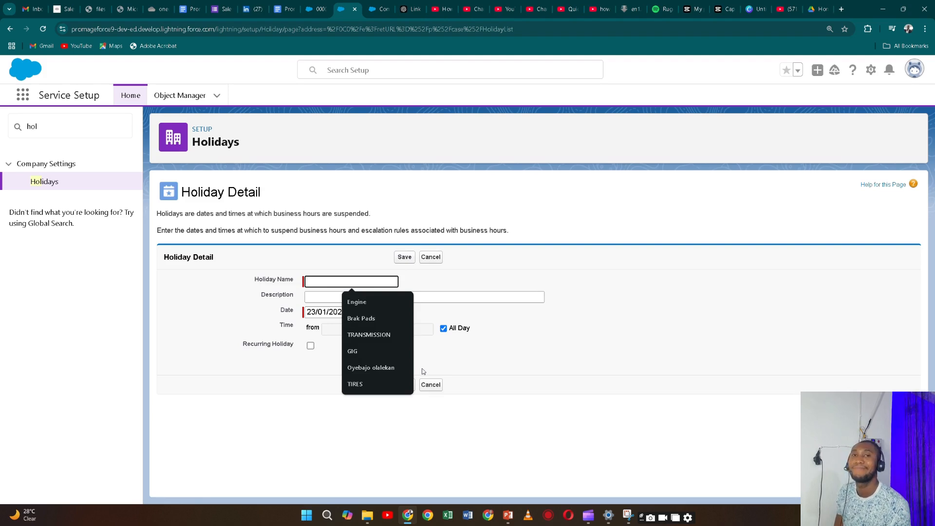
pyautogui.write('My')
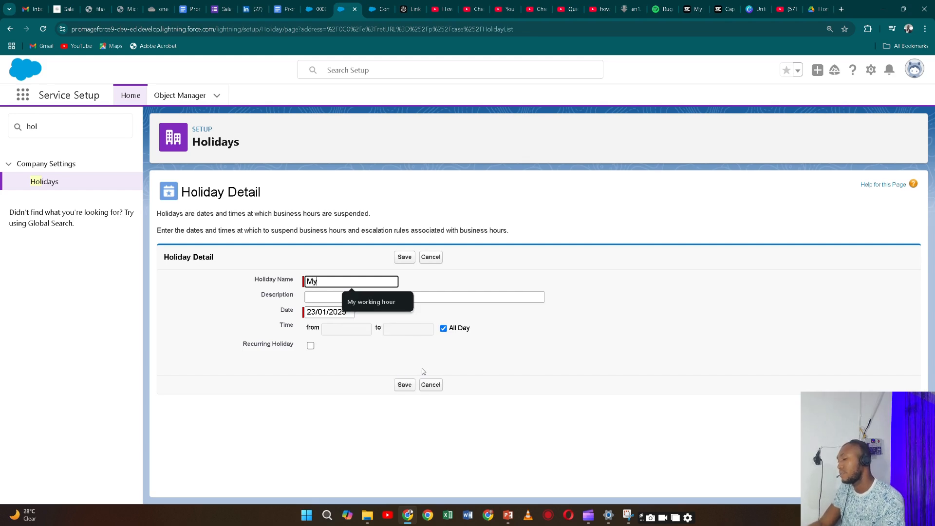
pyautogui.write(' birth')
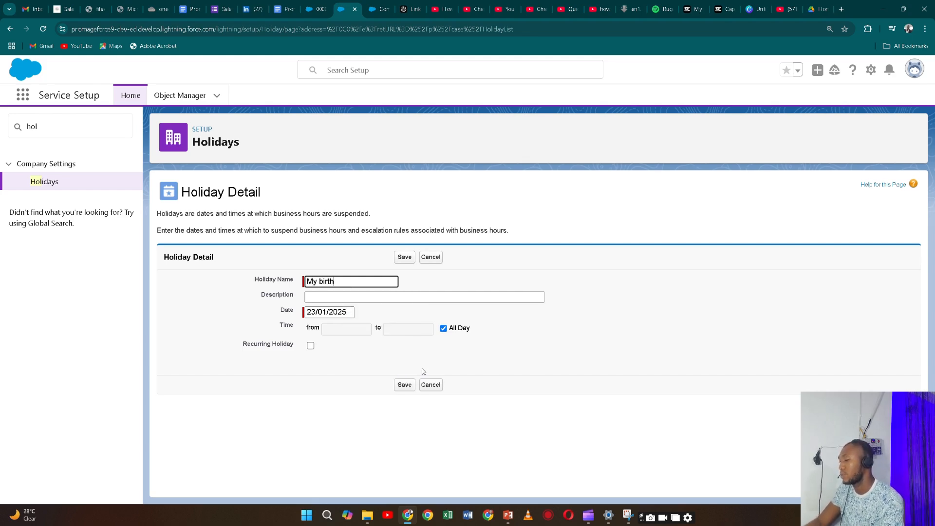
pyautogui.write('day')
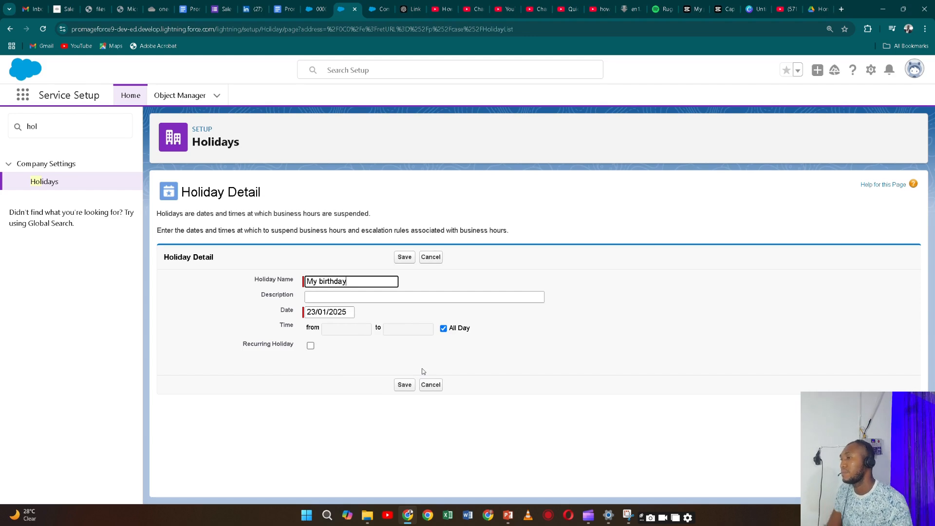
# Set the holiday to the birthday's date, make it a yearly recurring holiday with no end date, and save it.
pyautogui.click(352, 313)
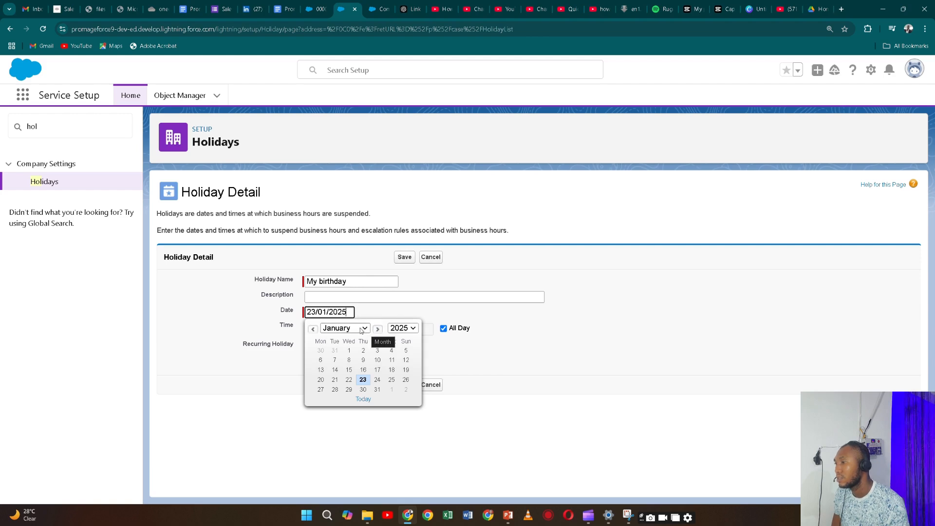
pyautogui.click(361, 329)
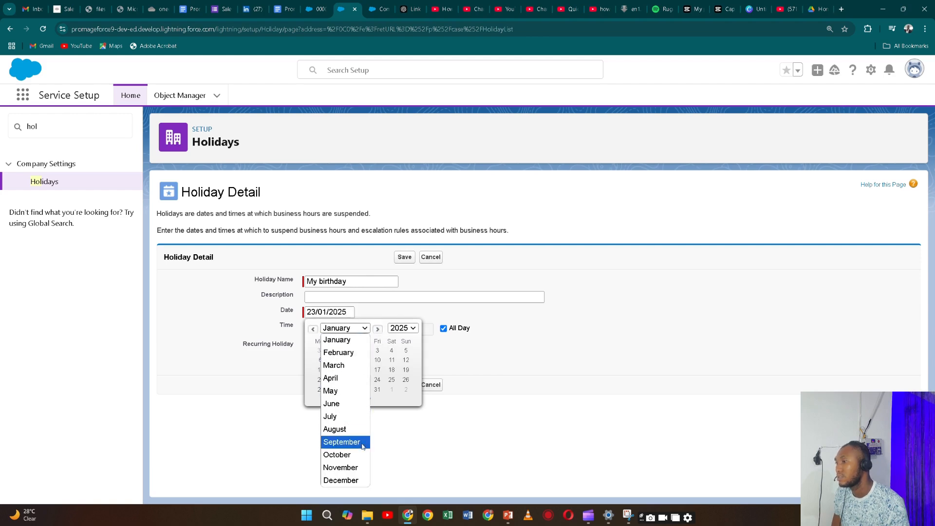
pyautogui.click(361, 469)
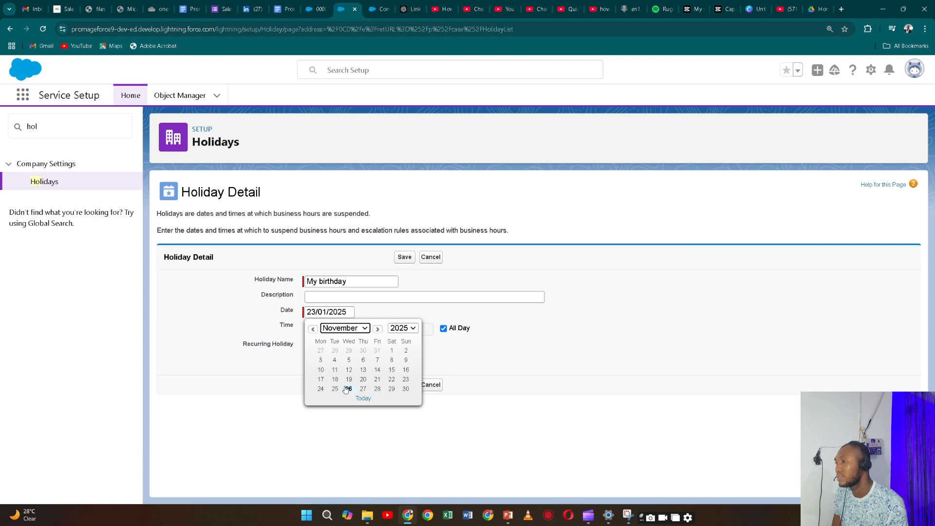
pyautogui.click(377, 379)
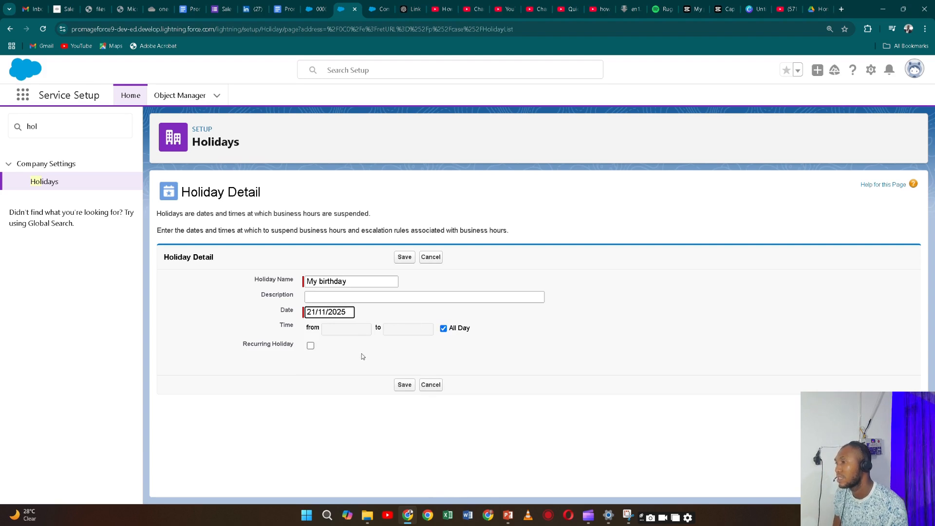
pyautogui.click(311, 346)
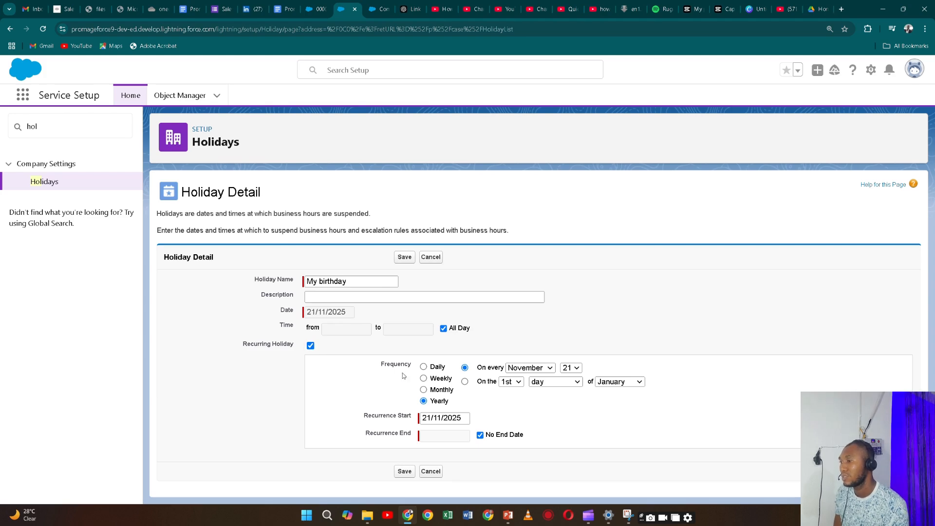
pyautogui.click(407, 472)
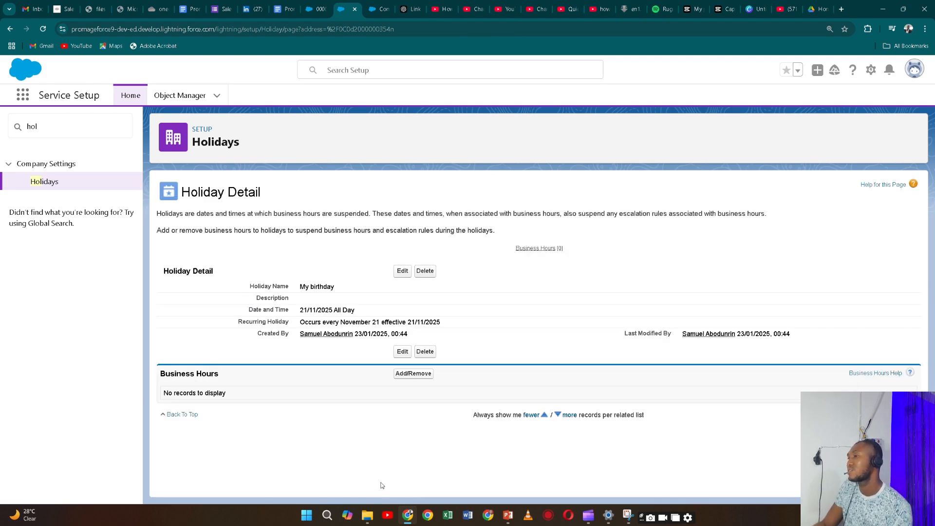
# Switch to the PowerPoint presentation at the Case Management slide.
pyautogui.hotkey('alt', 'Tab')
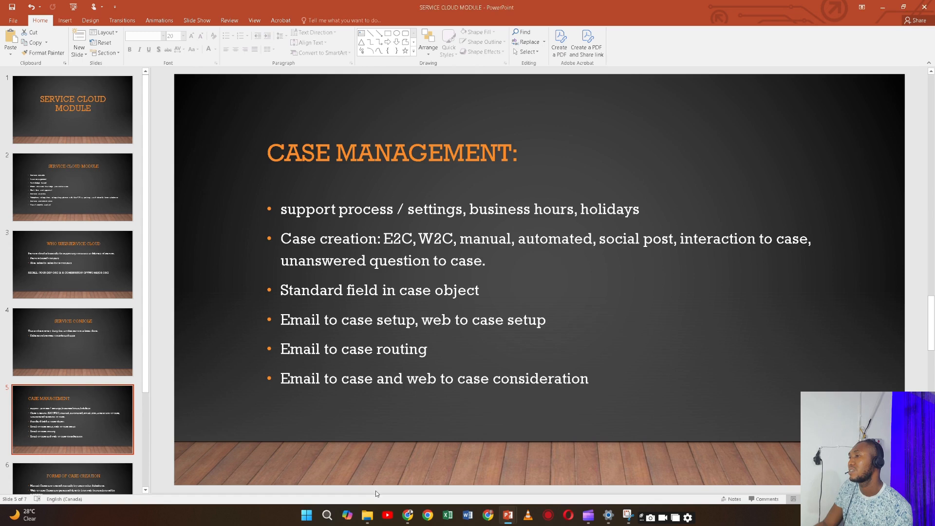
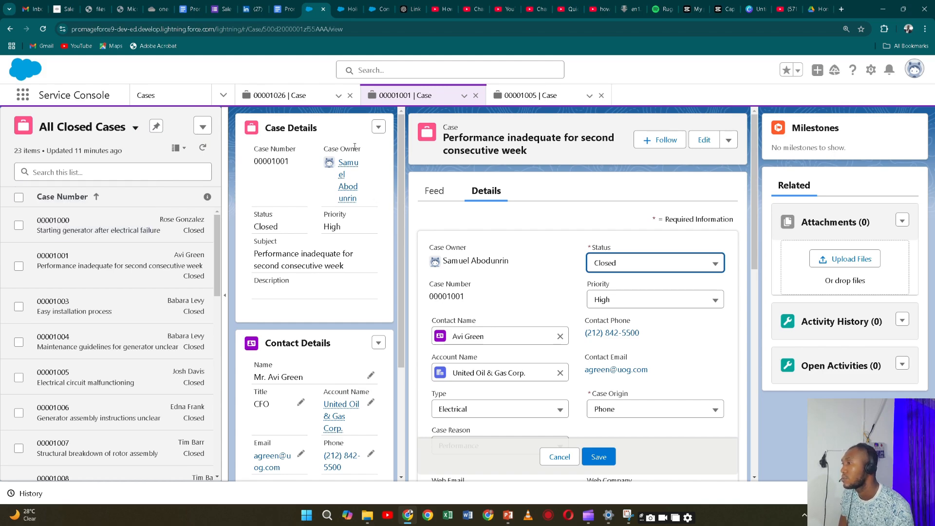
# Show the My Cases list view in the Service Console and close all three open case records.
pyautogui.click(136, 131)
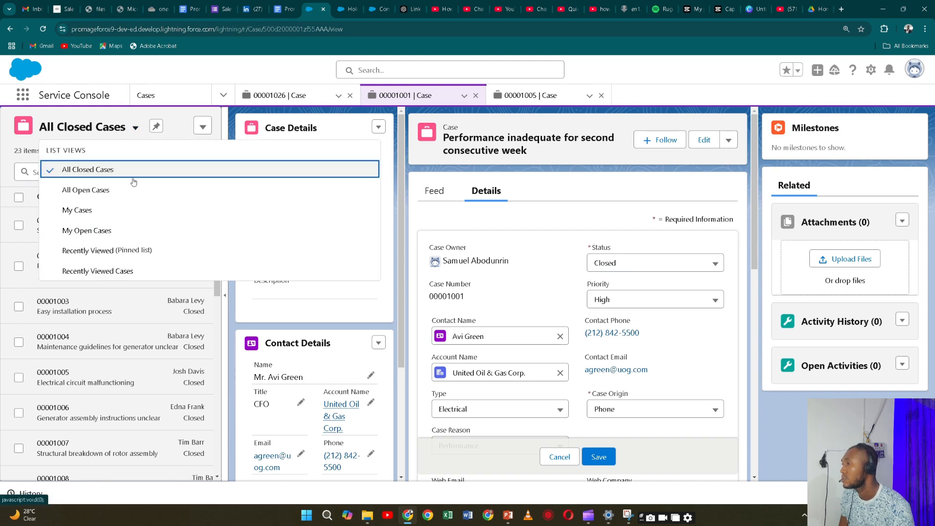
pyautogui.click(146, 210)
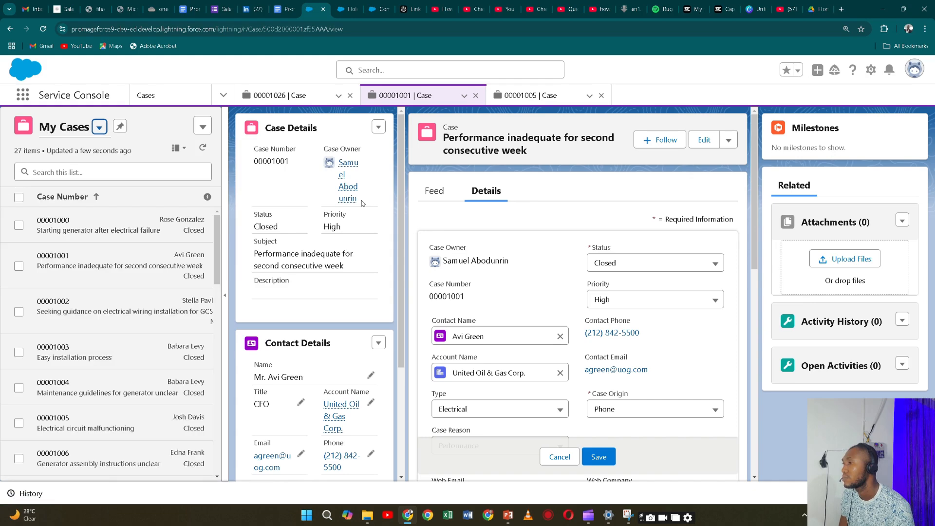
pyautogui.click(602, 96)
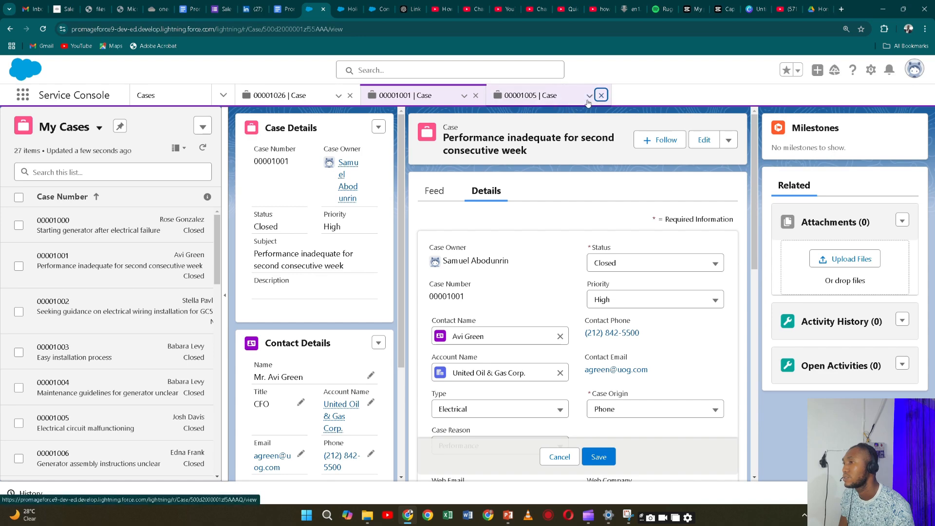
pyautogui.click(602, 96)
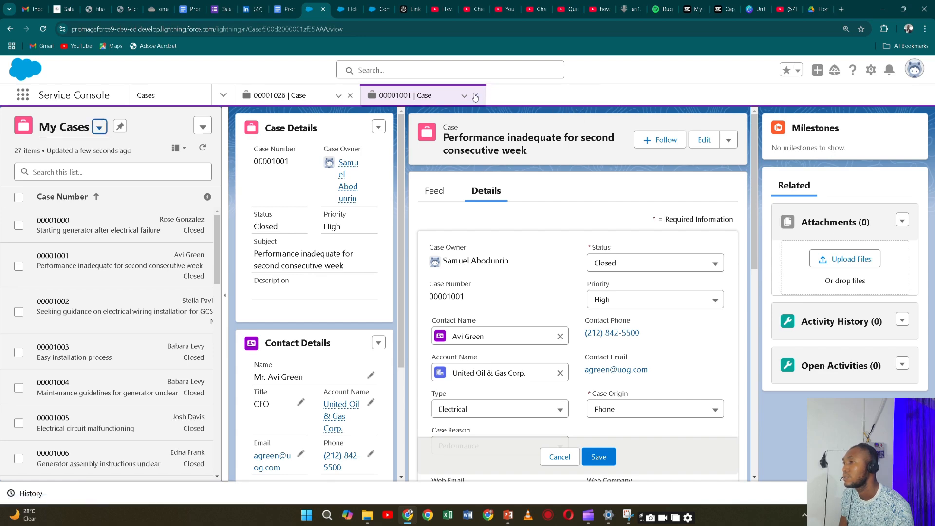
pyautogui.click(476, 96)
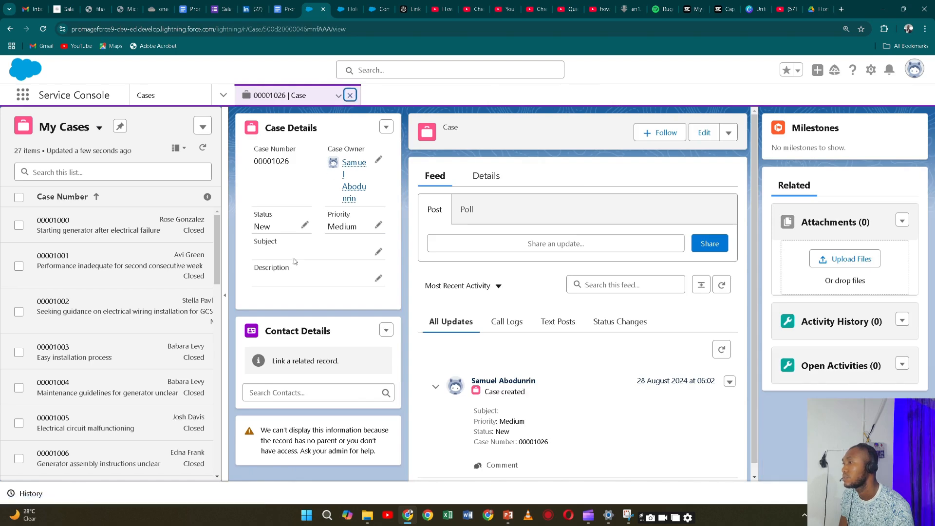
pyautogui.click(350, 95)
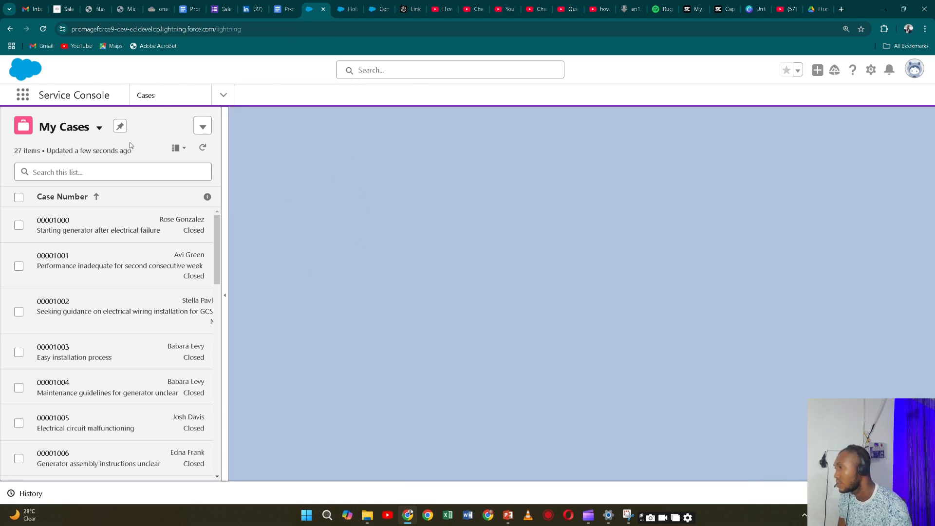
# Start a new case with the recent United Oil & Gas Corp. contact and the account Blues Entertainment Corp.
pyautogui.doubleClick(202, 132)
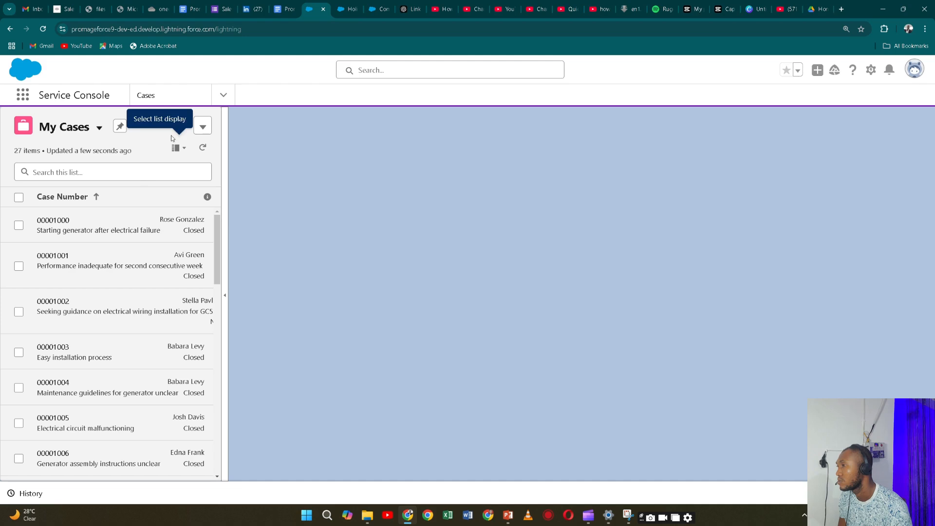
pyautogui.click(202, 131)
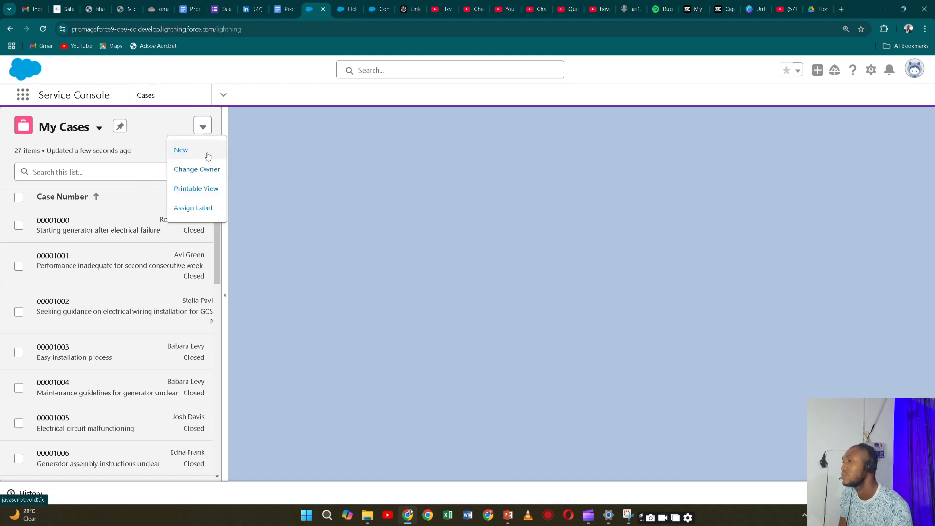
pyautogui.click(208, 156)
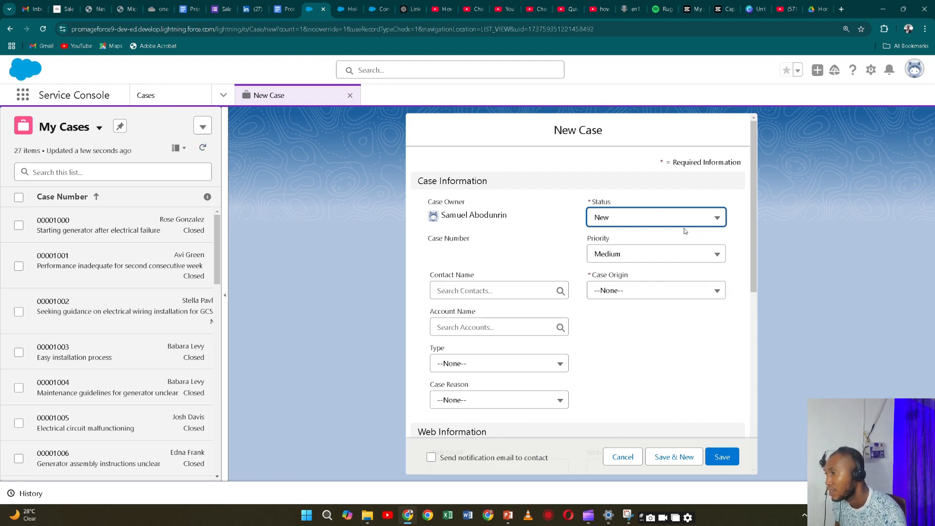
pyautogui.click(466, 292)
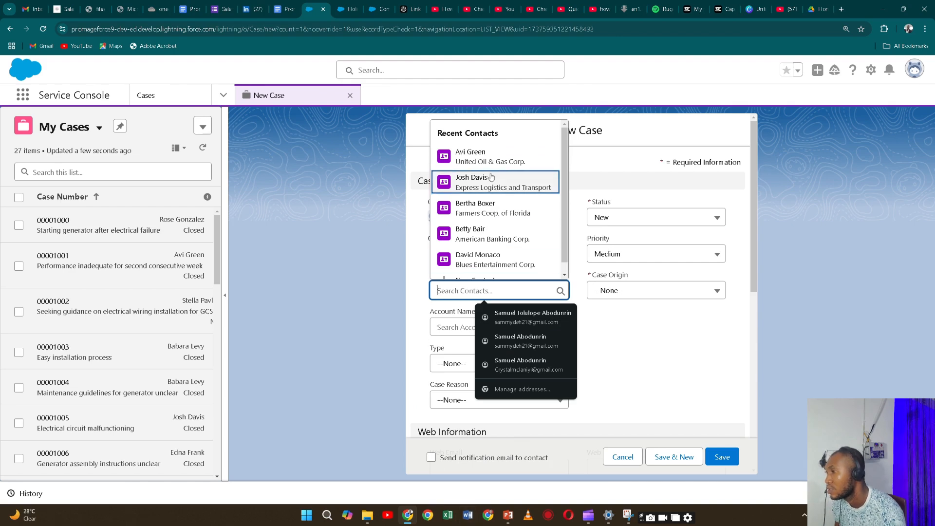
pyautogui.click(489, 156)
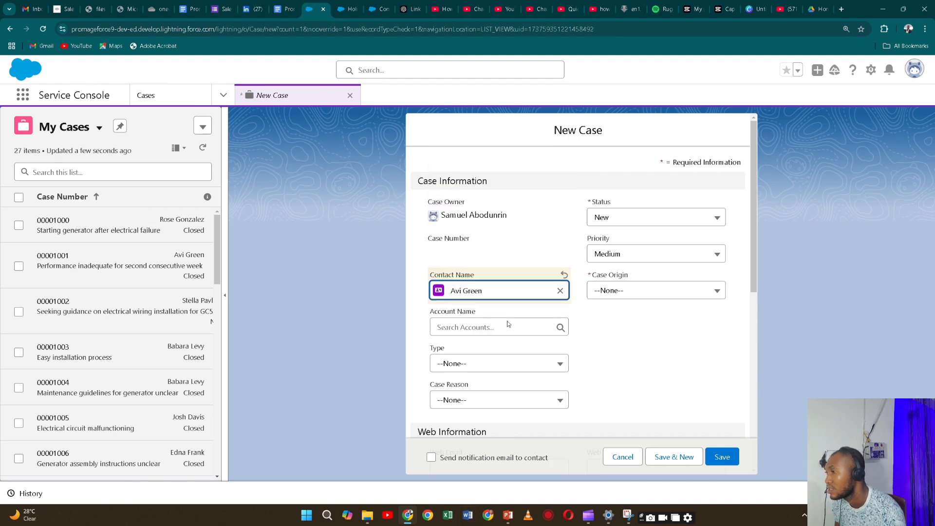
pyautogui.click(477, 322)
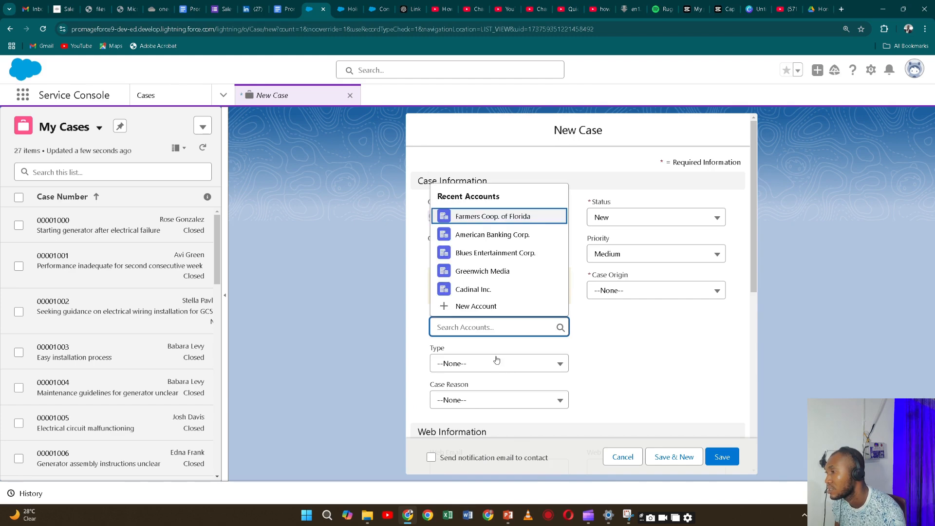
pyautogui.click(471, 254)
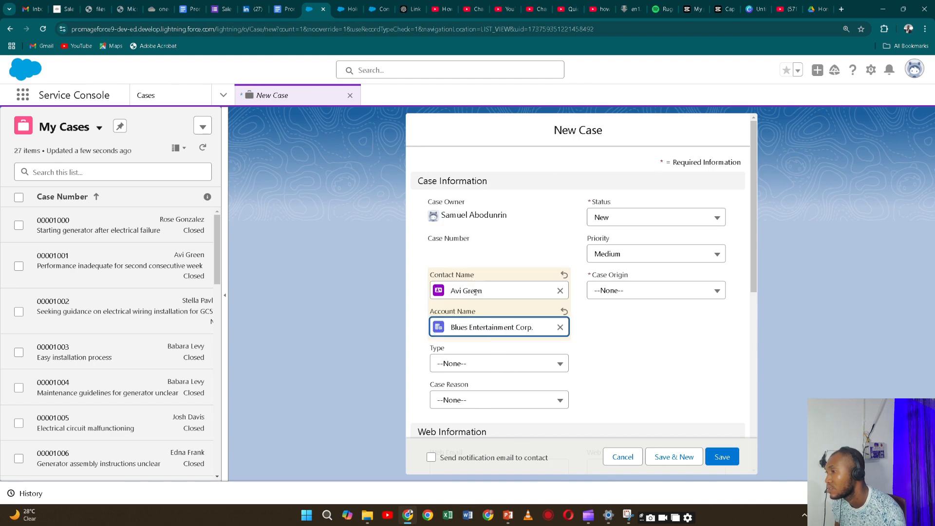
# Set the new case's type to Mechanical and its case reason to Breakdown.
pyautogui.click(494, 364)
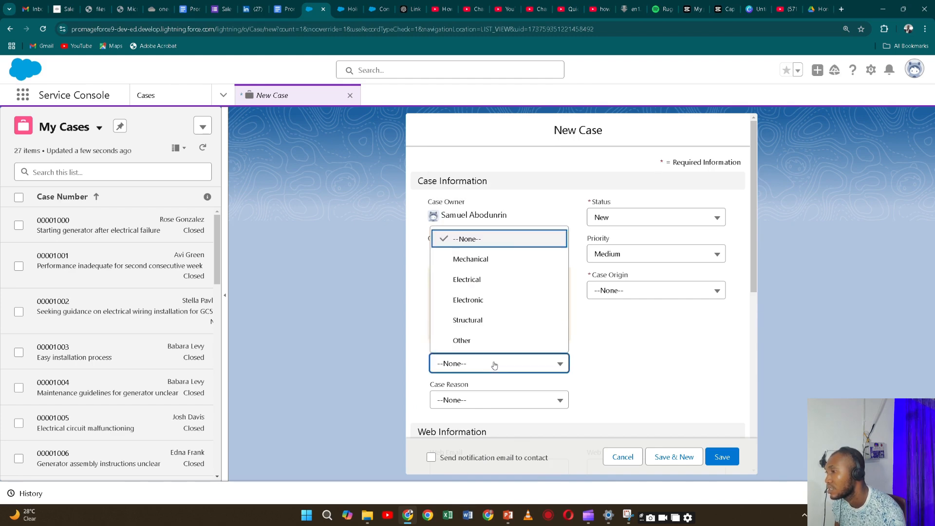
pyautogui.click(468, 261)
pyautogui.scroll(-2, 516, 419)
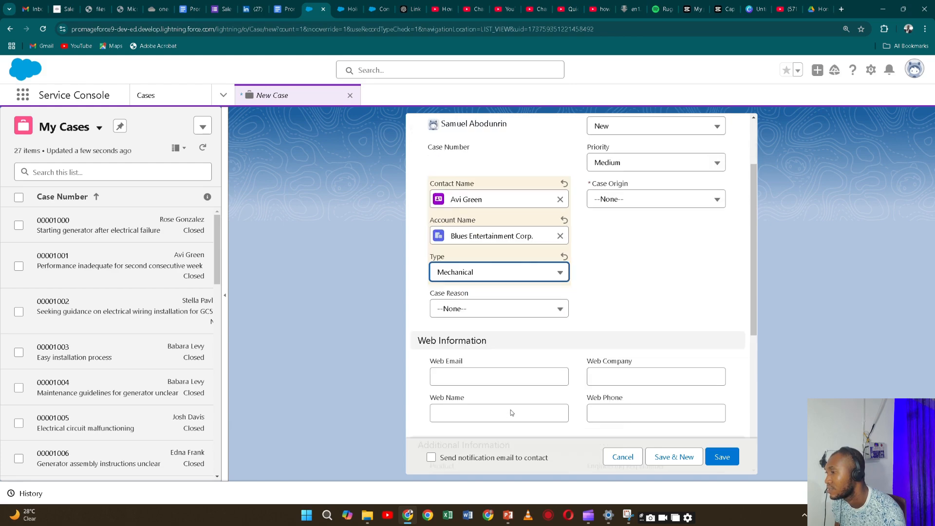
pyautogui.click(497, 311)
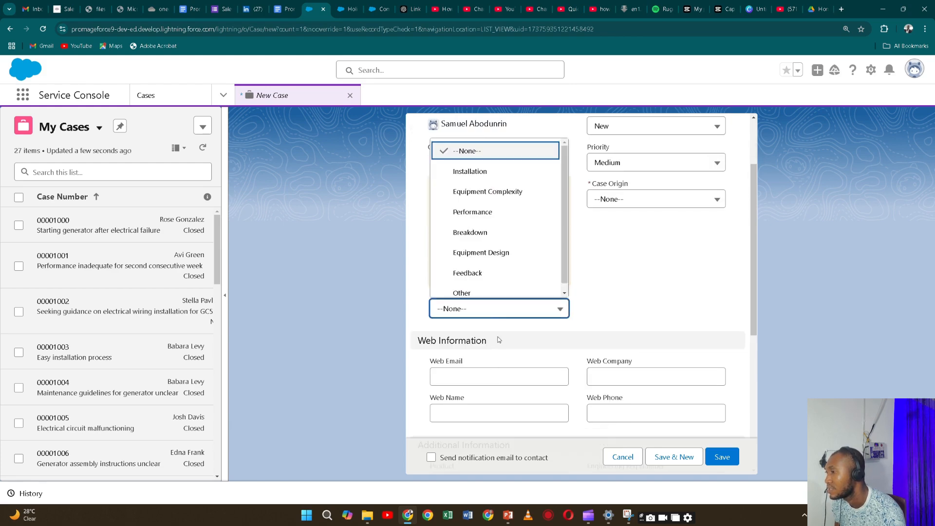
pyautogui.click(477, 232)
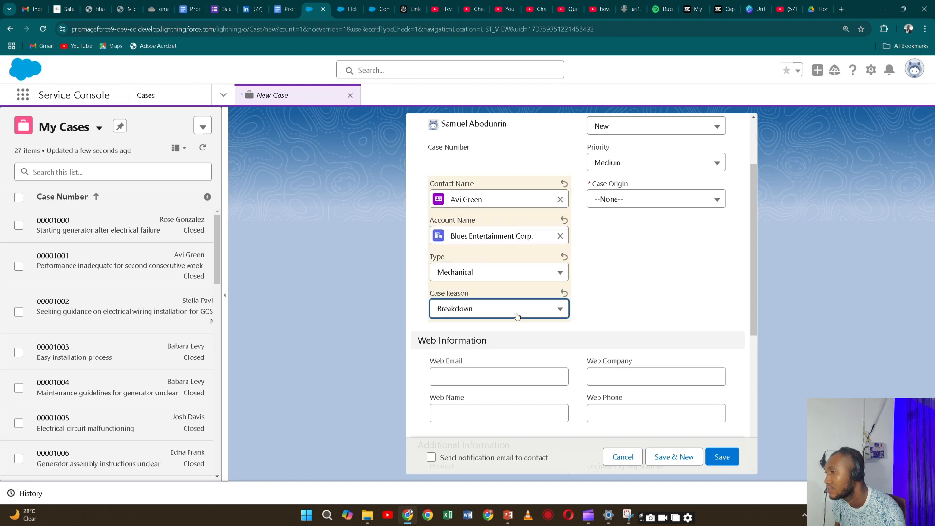
# Choose New as the status of the case being created.
pyautogui.scroll(2, 599, 270)
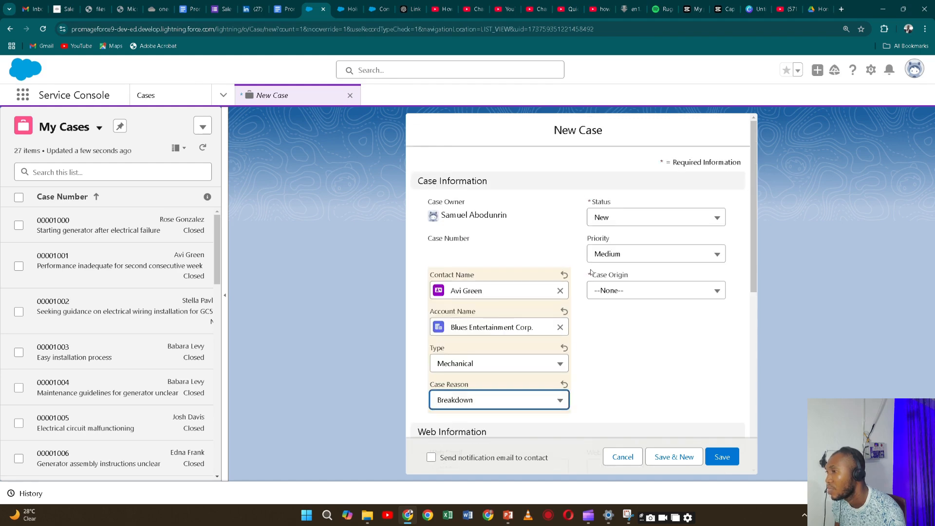
pyautogui.scroll(-1, 616, 266)
pyautogui.scroll(1, 616, 265)
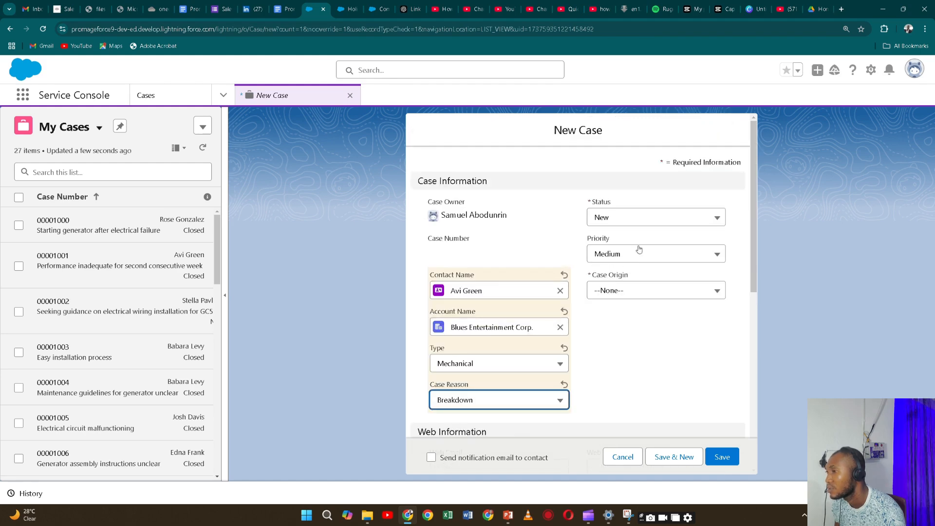
pyautogui.click(680, 221)
pyautogui.click(674, 258)
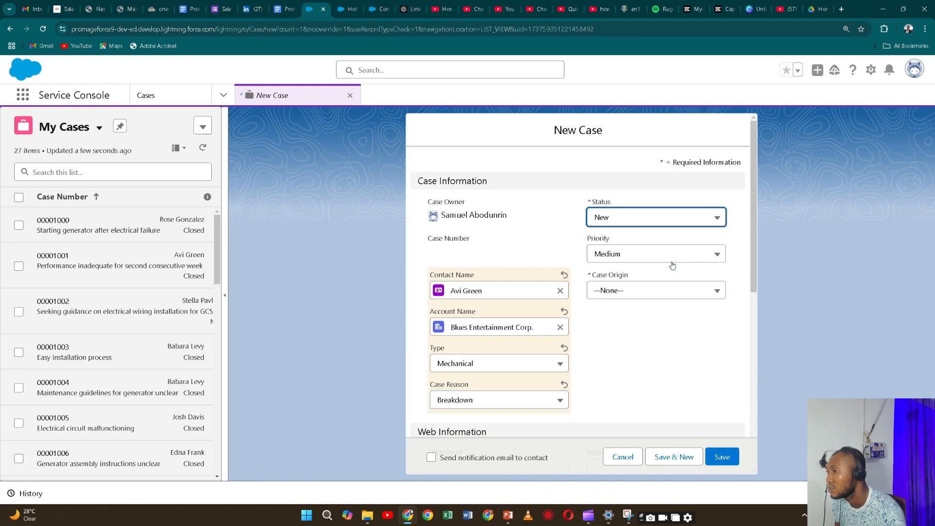
# Select Medium as the new case's priority and check the case origin choices, leaving the origin at None.
pyautogui.click(680, 257)
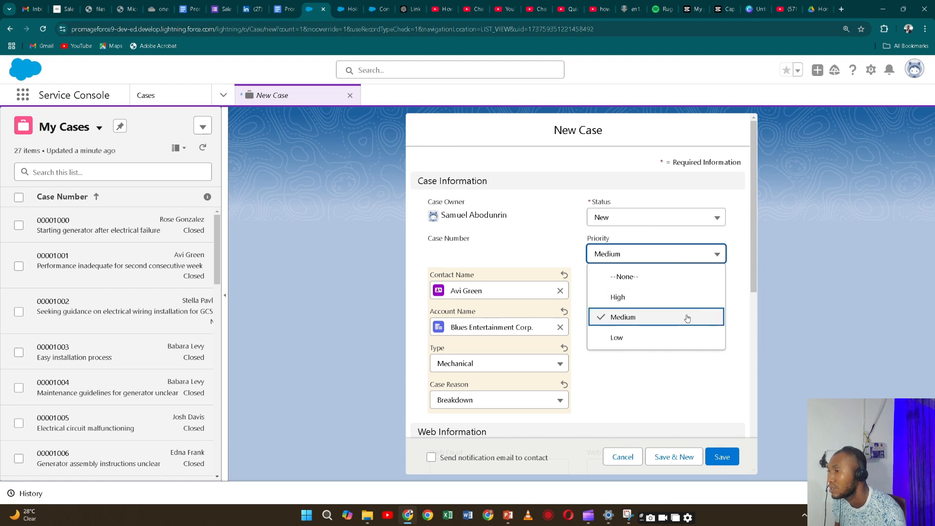
pyautogui.click(686, 318)
pyautogui.click(670, 294)
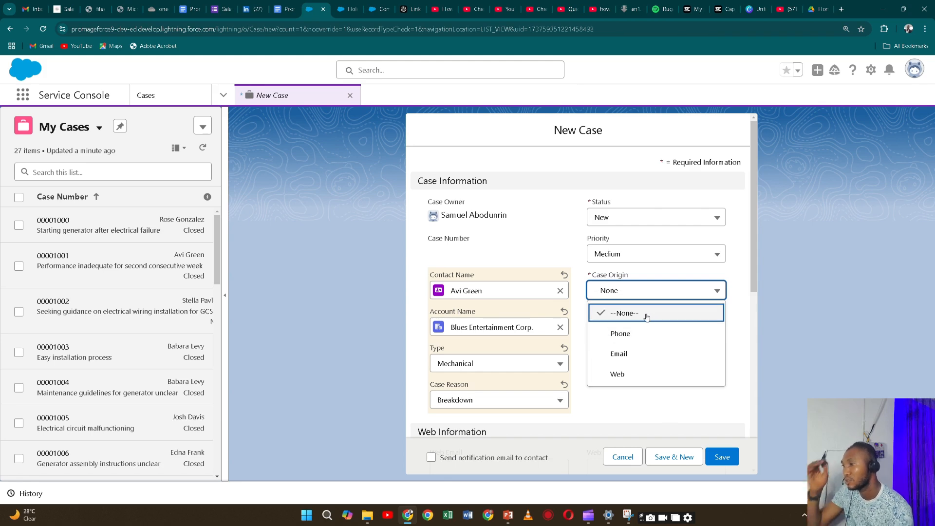
pyautogui.click(644, 317)
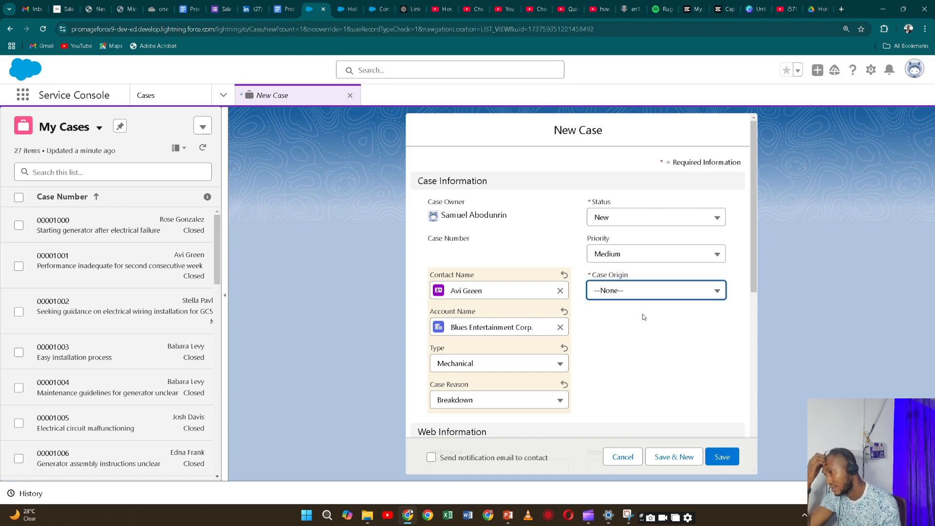
# Enter "Stolen card" as the case subject under Description Information and try to save the case.
pyautogui.scroll(-4, 592, 327)
pyautogui.scroll(-1, 589, 329)
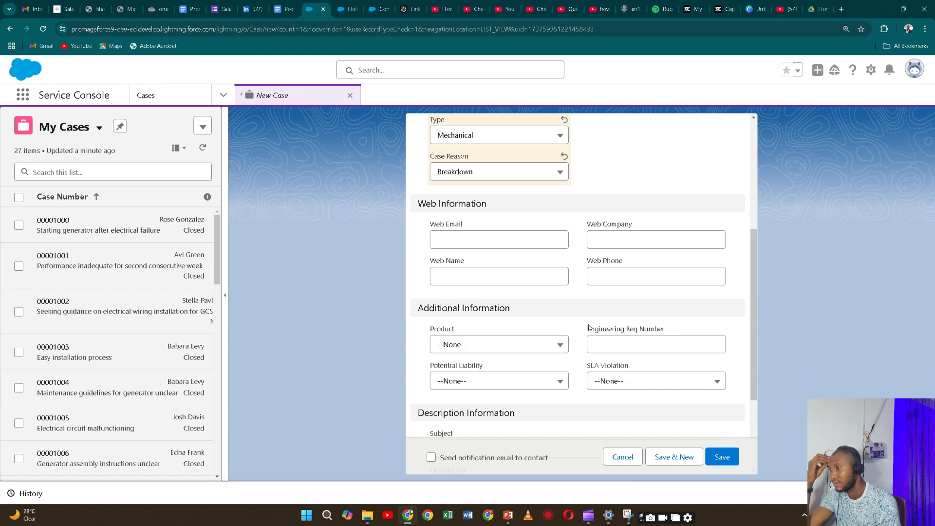
pyautogui.scroll(-3, 589, 327)
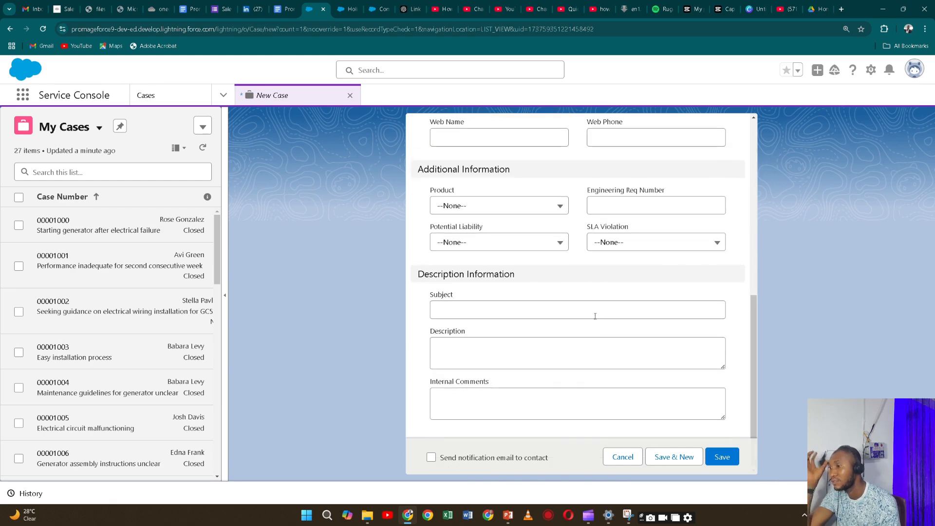
pyautogui.scroll(8, 685, 386)
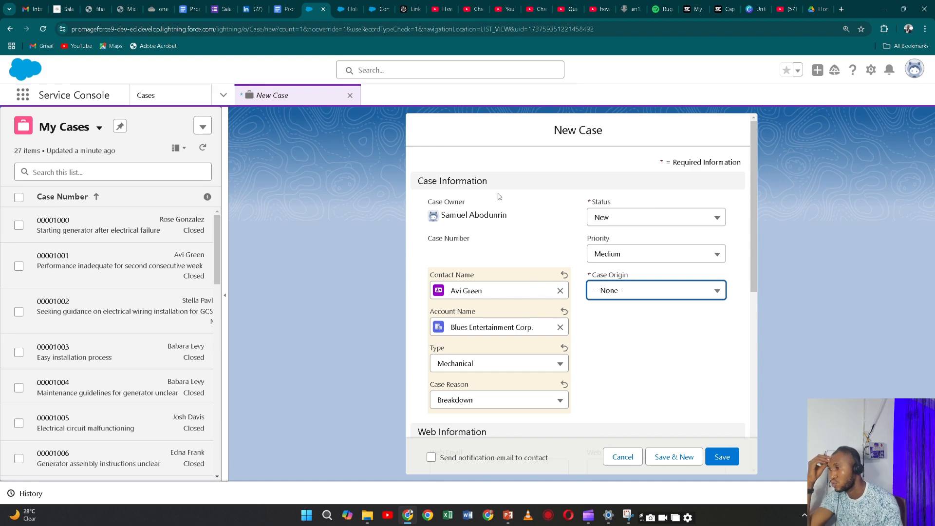
pyautogui.scroll(-7, 470, 288)
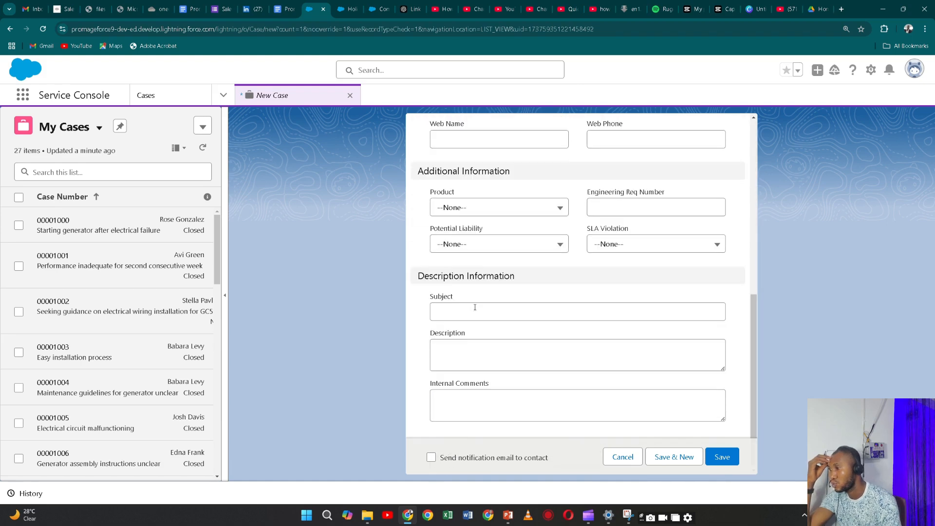
pyautogui.click(472, 312)
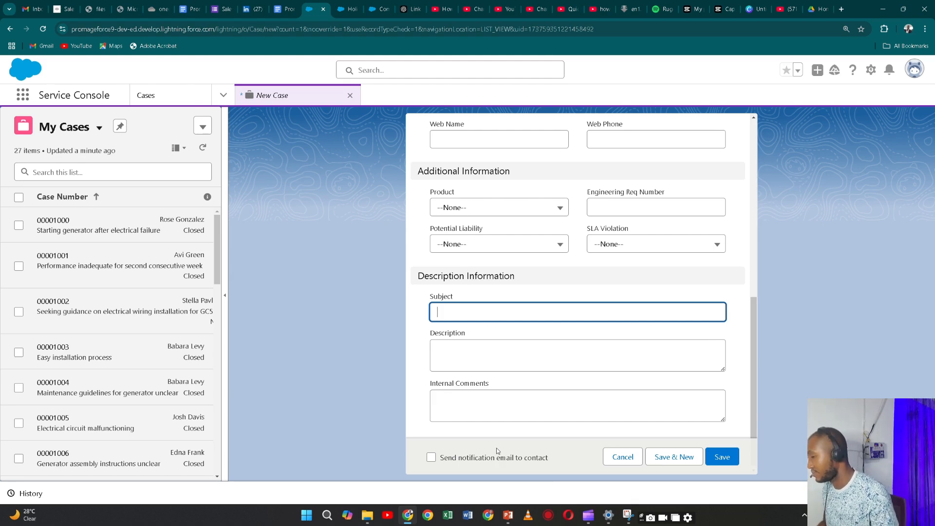
pyautogui.write('Sto')
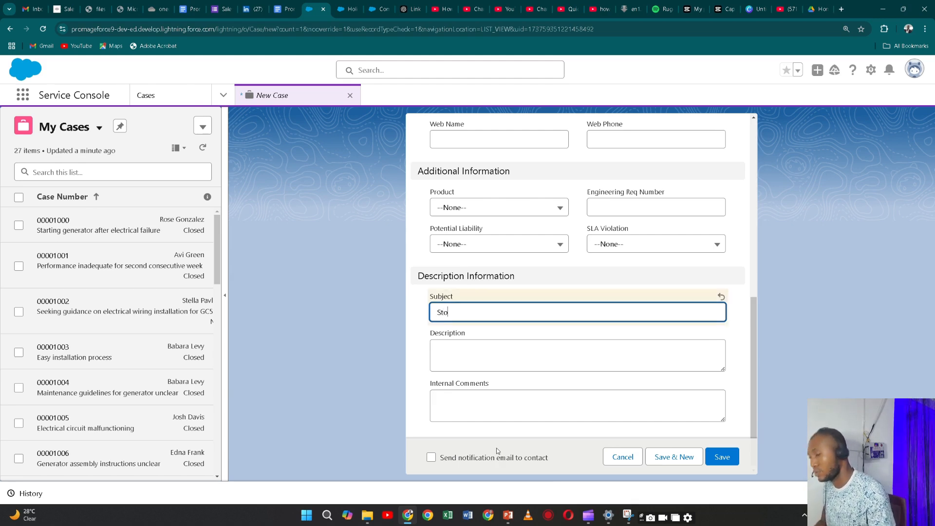
pyautogui.write('len card')
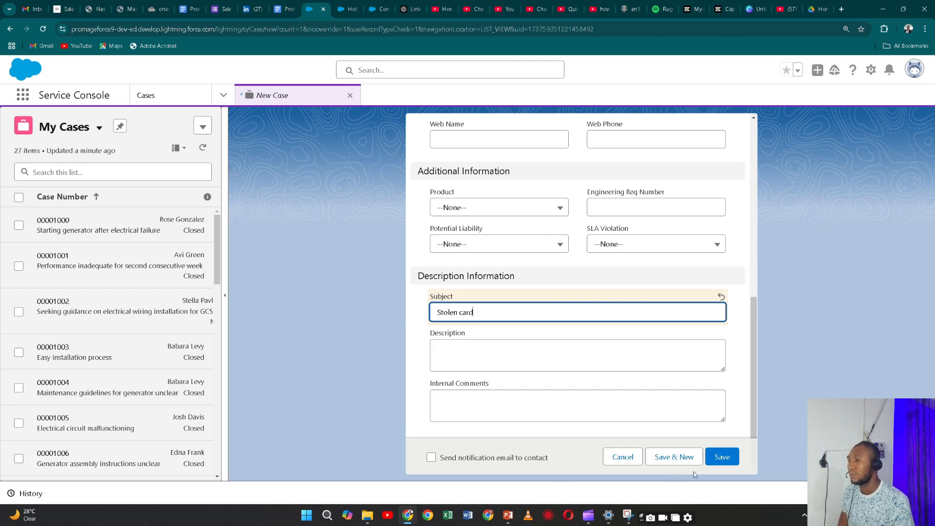
pyautogui.click(717, 457)
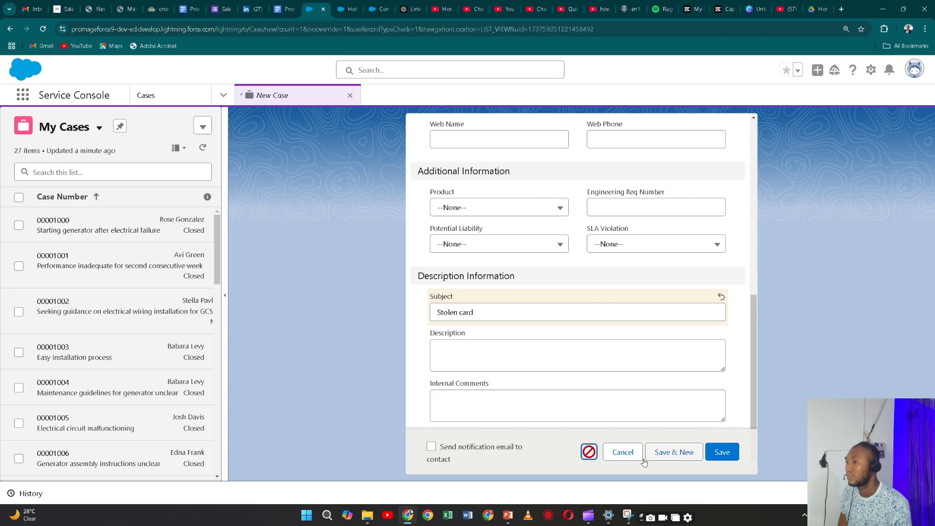
# Set the required case origin to Phone and save the new case.
pyautogui.click(589, 452)
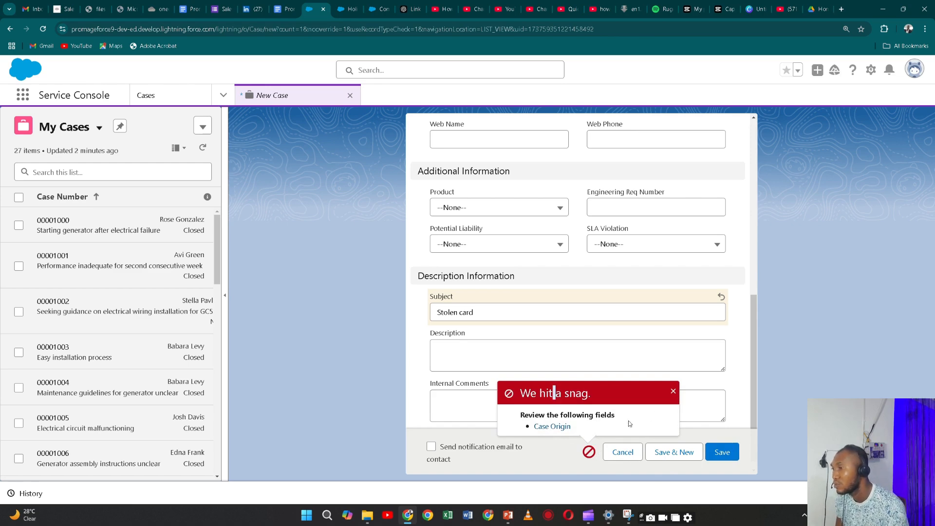
pyautogui.click(563, 431)
pyautogui.click(717, 144)
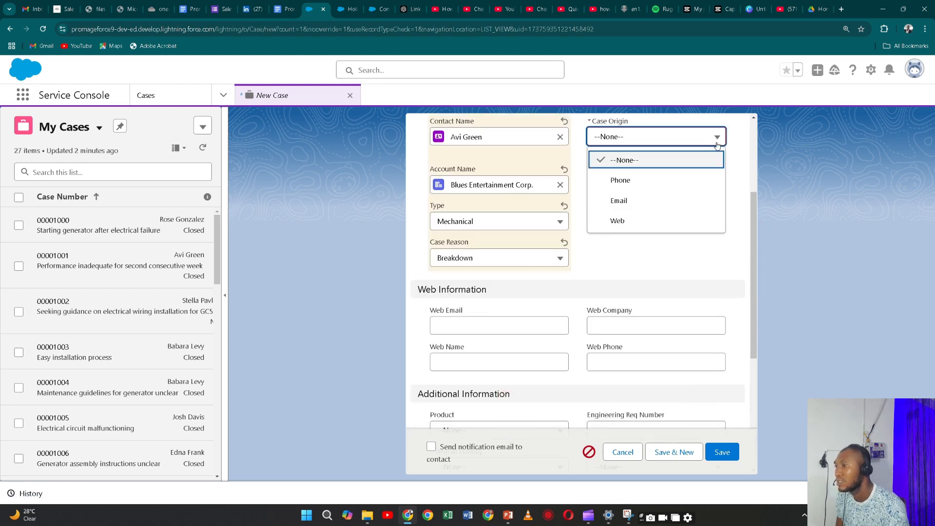
pyautogui.scroll(1, 678, 263)
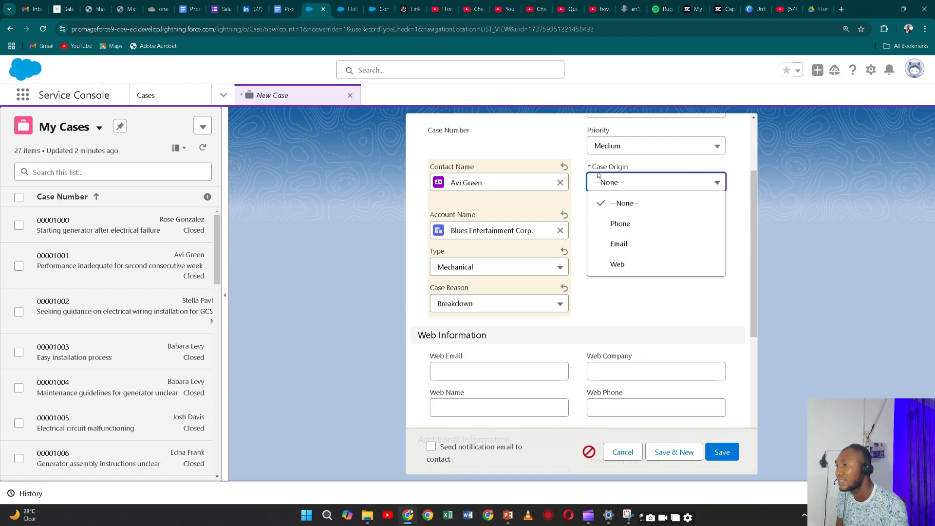
pyautogui.click(646, 223)
pyautogui.click(725, 458)
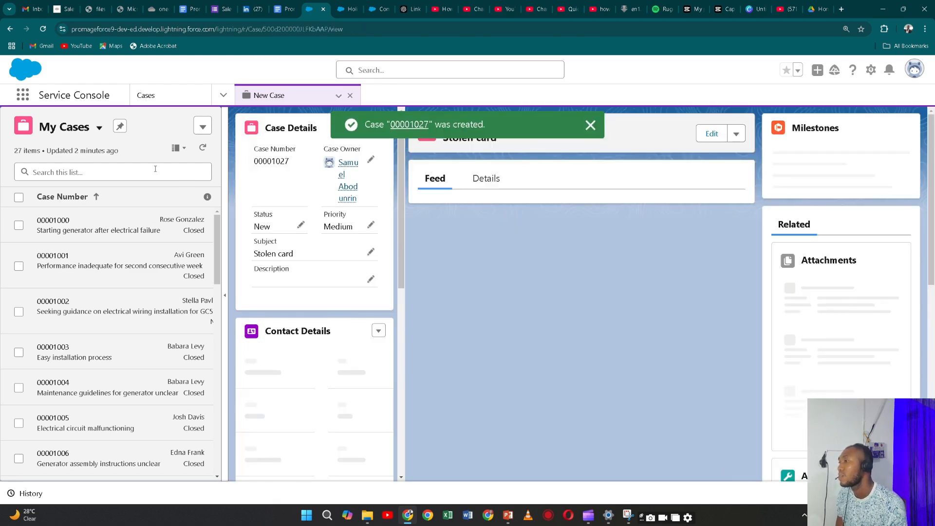
# Switch to PowerPoint to review the Forms of Case Creation slide, and return to the Stolen card case in Salesforce.
pyautogui.moveTo(97, 166)
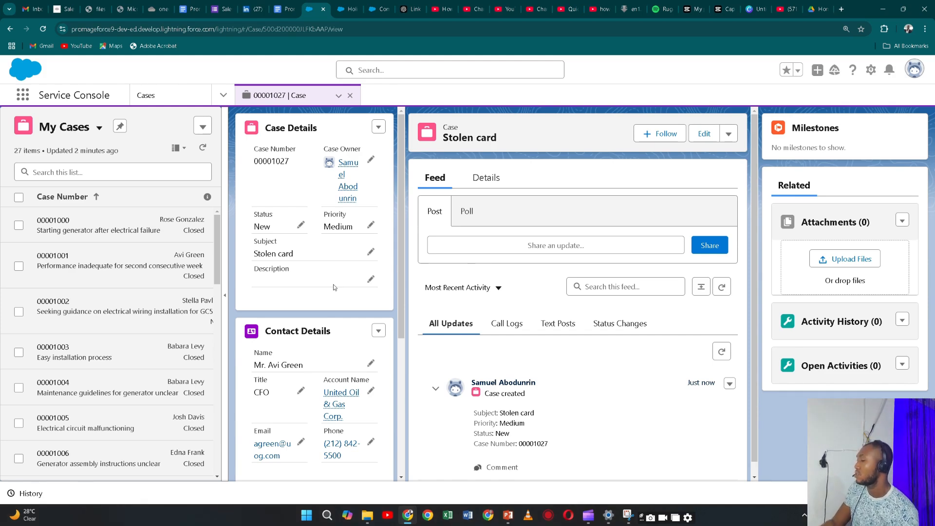
pyautogui.hotkey('alt', 'Tab')
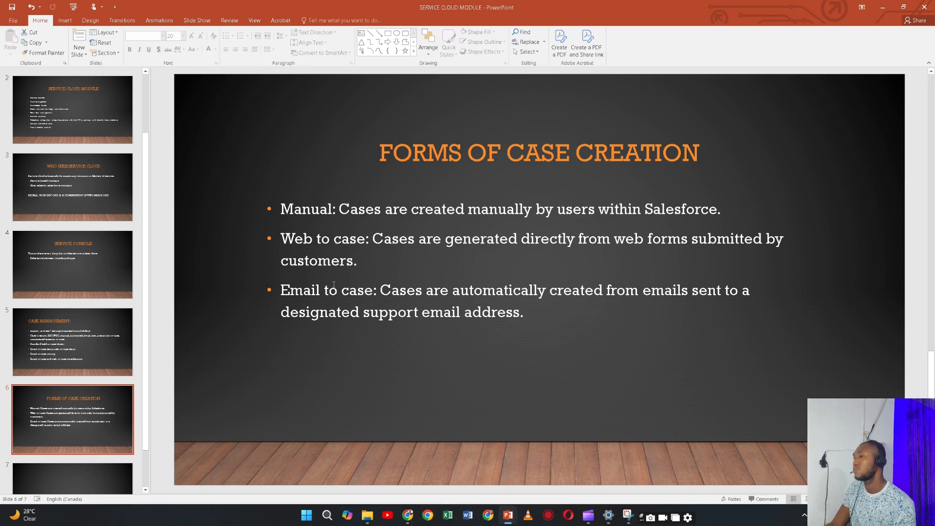
pyautogui.hotkey('alt', 'Tab')
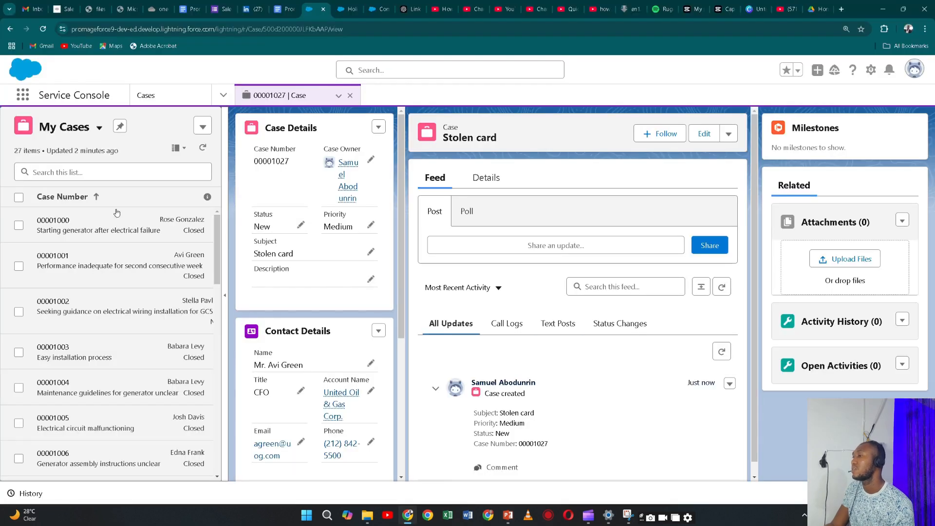
# Search Service Setup for "web" and open the Web-to-Case settings.
pyautogui.click(348, 9)
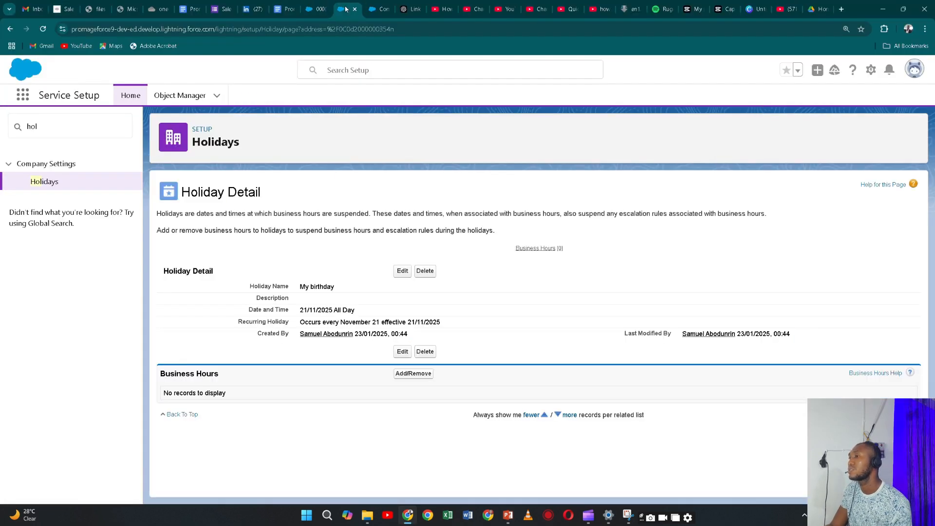
pyautogui.click(75, 129)
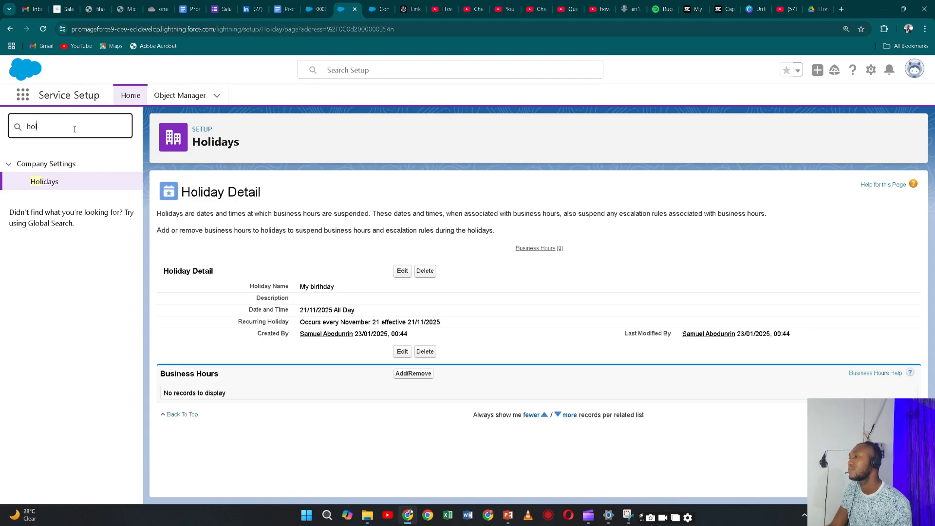
pyautogui.press('BackSpace')
pyautogui.press('BackSpace')
pyautogui.press('BackSpace')
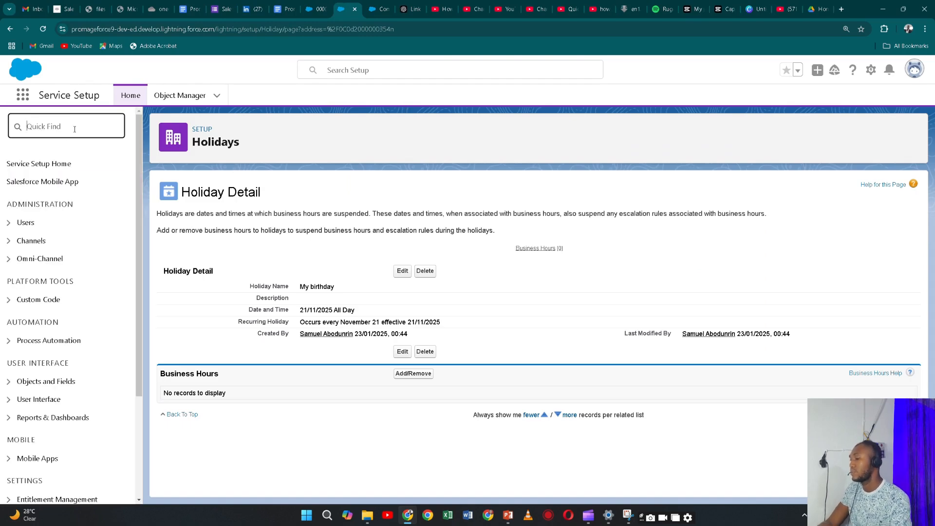
pyautogui.write('e')
pyautogui.press('BackSpace')
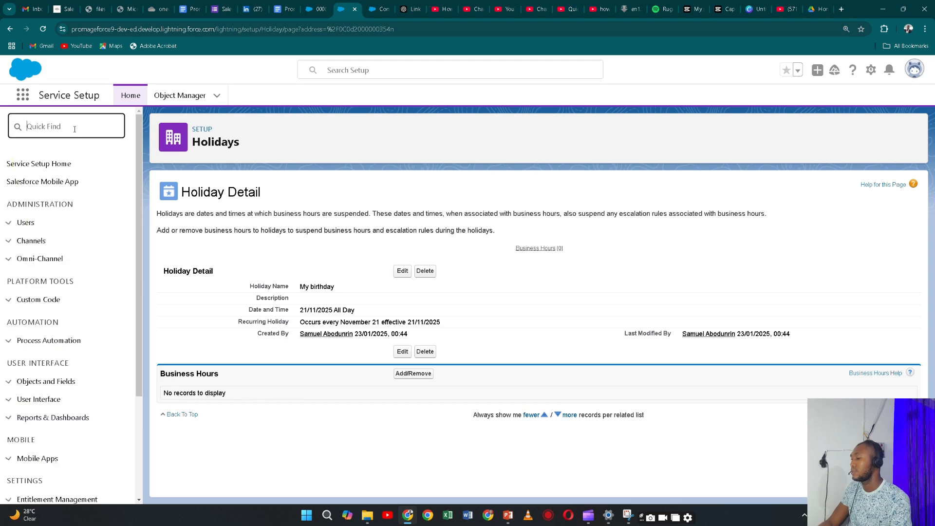
pyautogui.write('web')
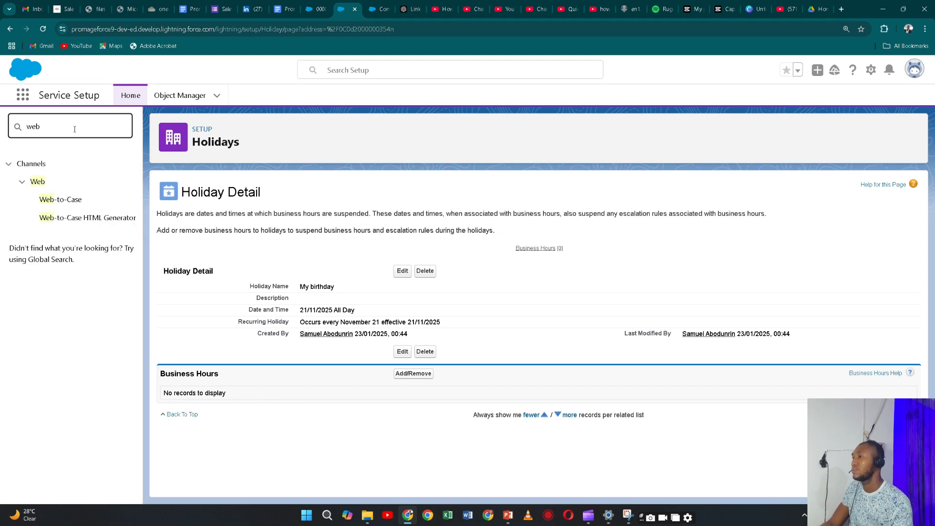
pyautogui.click(82, 203)
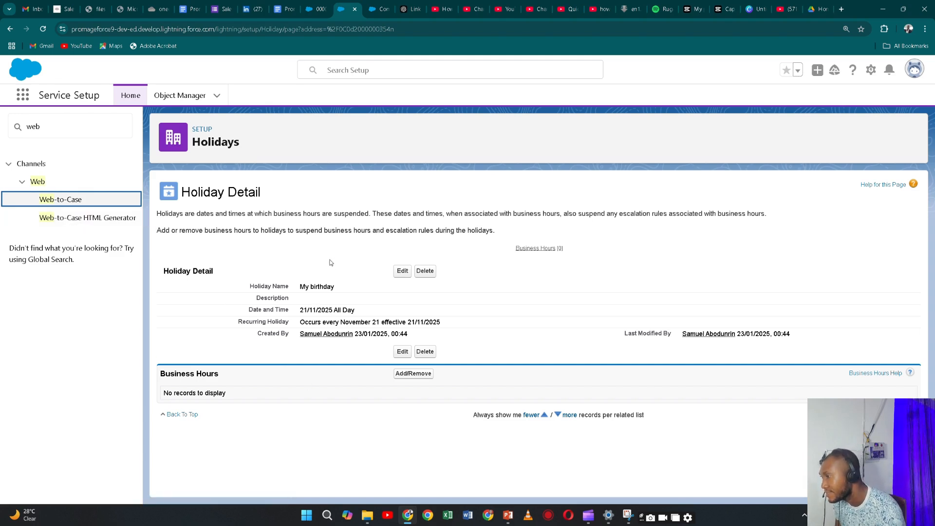
pyautogui.click(67, 202)
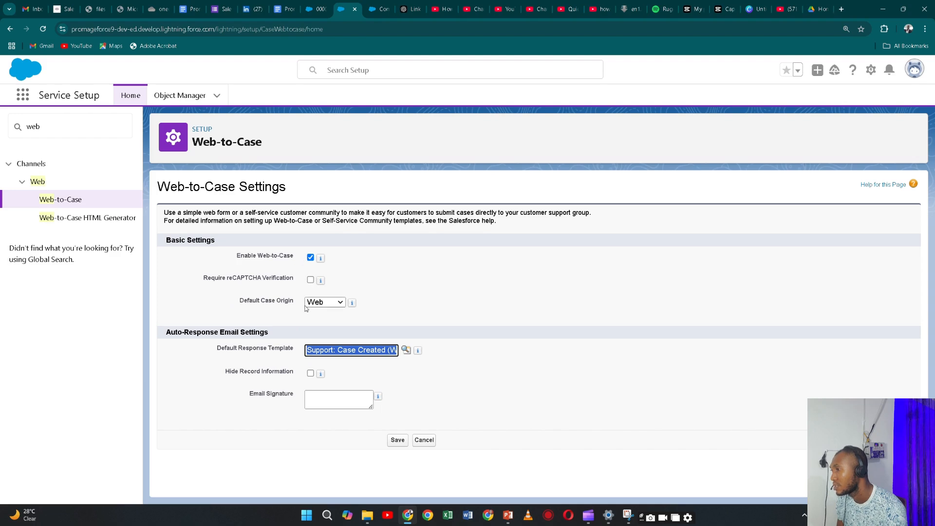
# Choose Web as the default case origin and save the Web-to-Case settings.
pyautogui.click(334, 303)
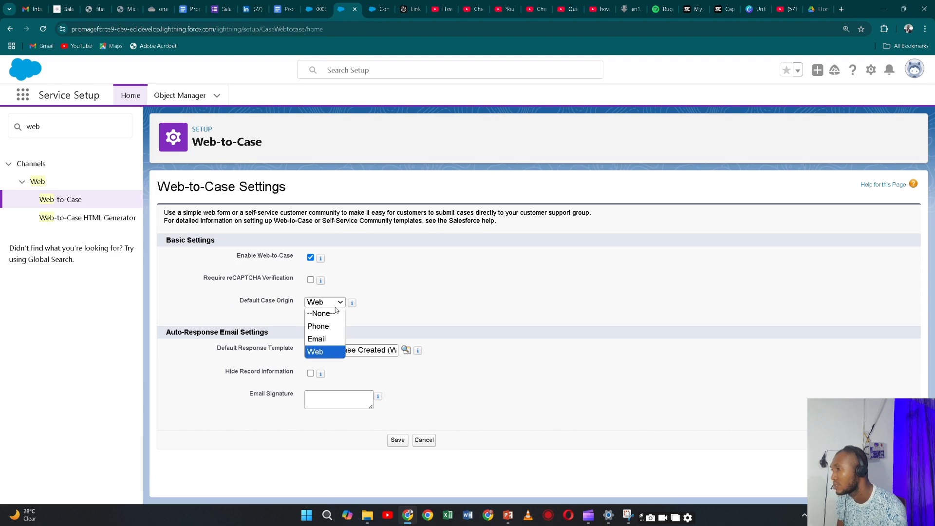
pyautogui.click(337, 351)
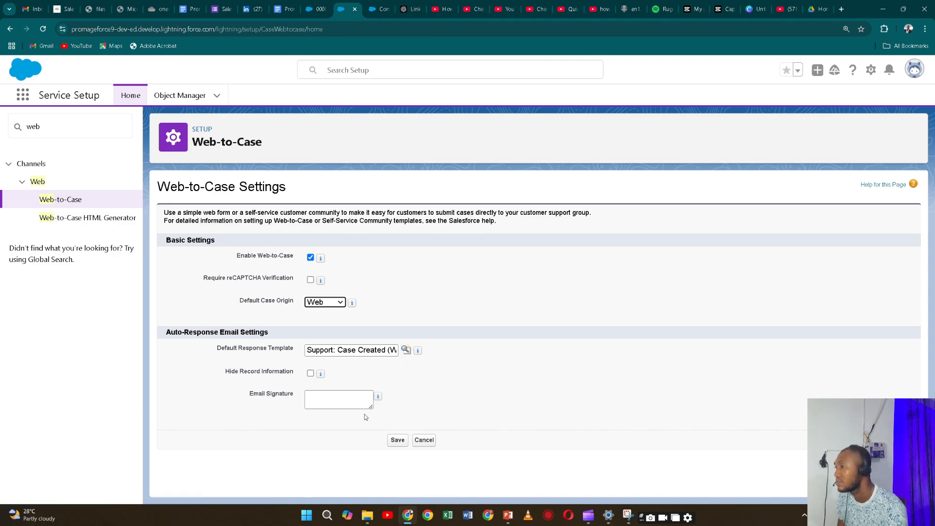
pyautogui.click(399, 440)
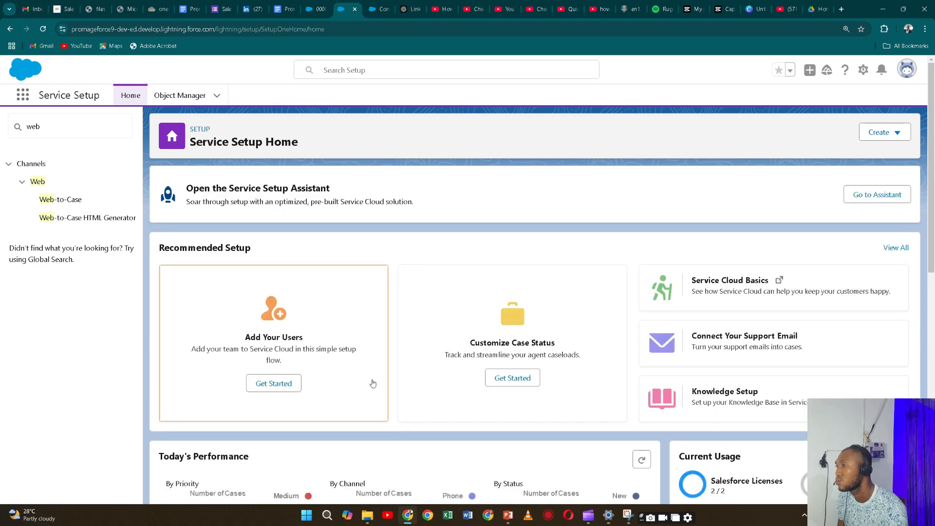
# Look over the performance charts on Service Setup Home and the types of items that can be created there.
pyautogui.scroll(-3, 390, 299)
pyautogui.scroll(-2, 390, 300)
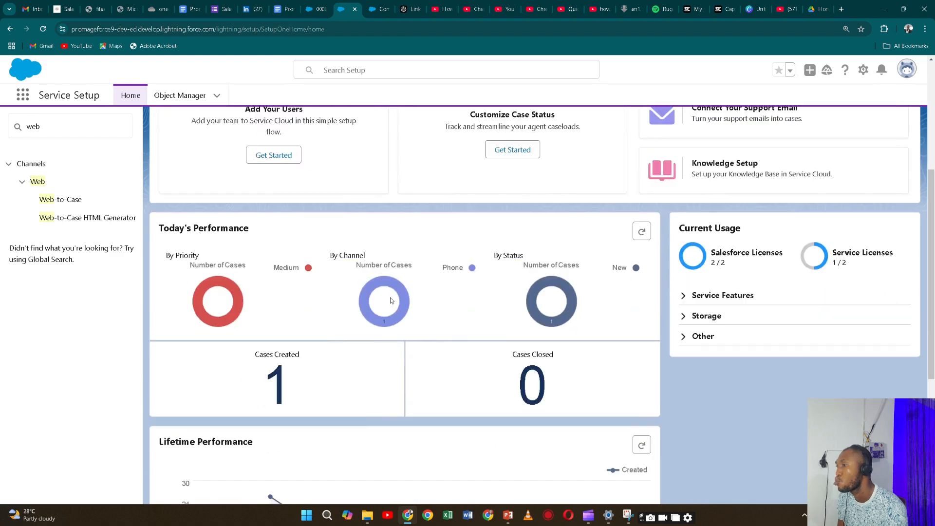
pyautogui.scroll(-3, 387, 287)
pyautogui.scroll(8, 387, 287)
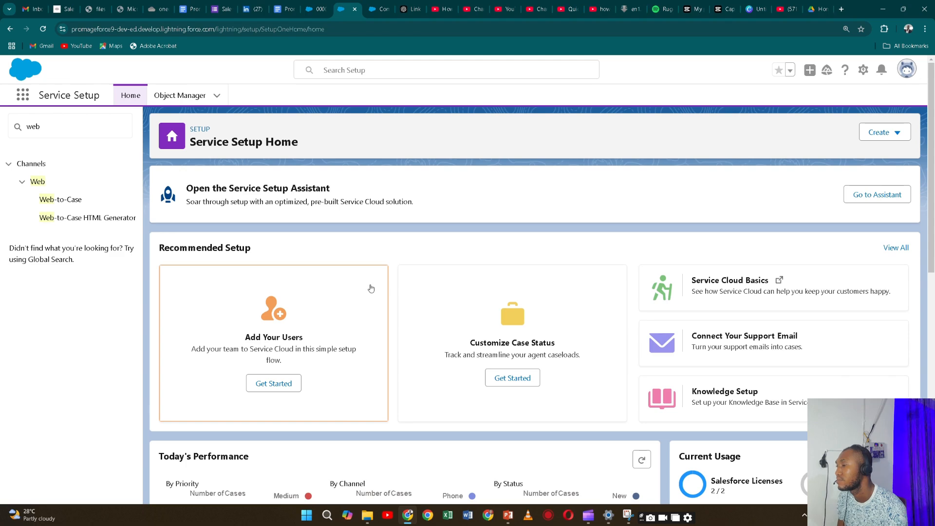
pyautogui.click(891, 139)
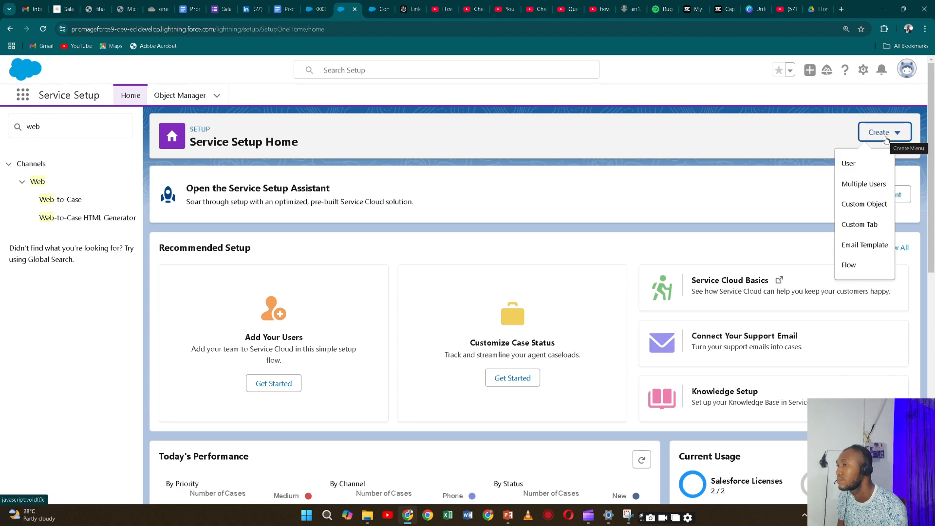
pyautogui.click(884, 137)
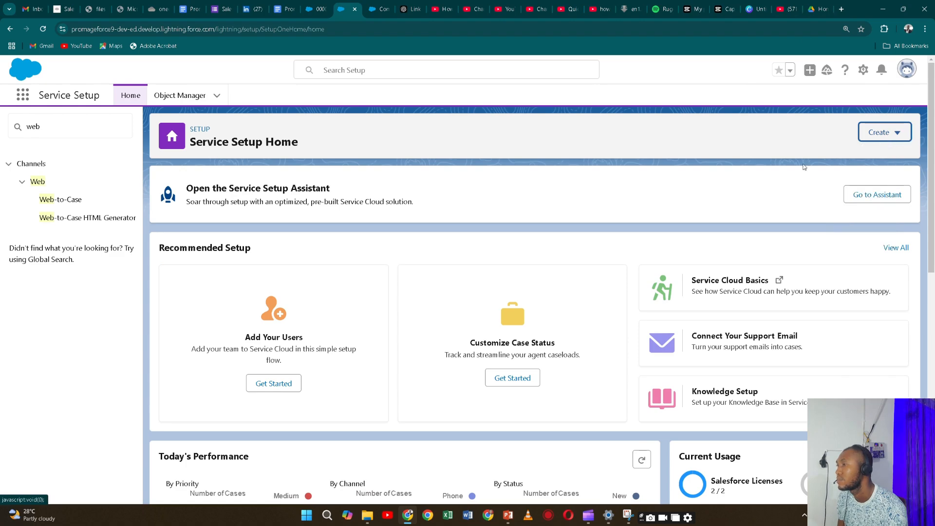
# Reopen the Web-to-Case settings and switch Hide Record Information on and back off.
pyautogui.click(53, 200)
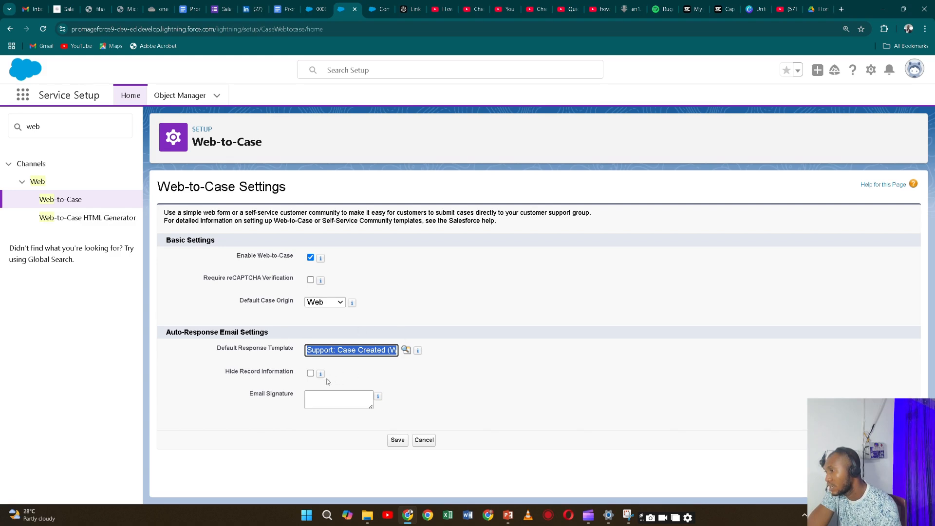
pyautogui.click(310, 373)
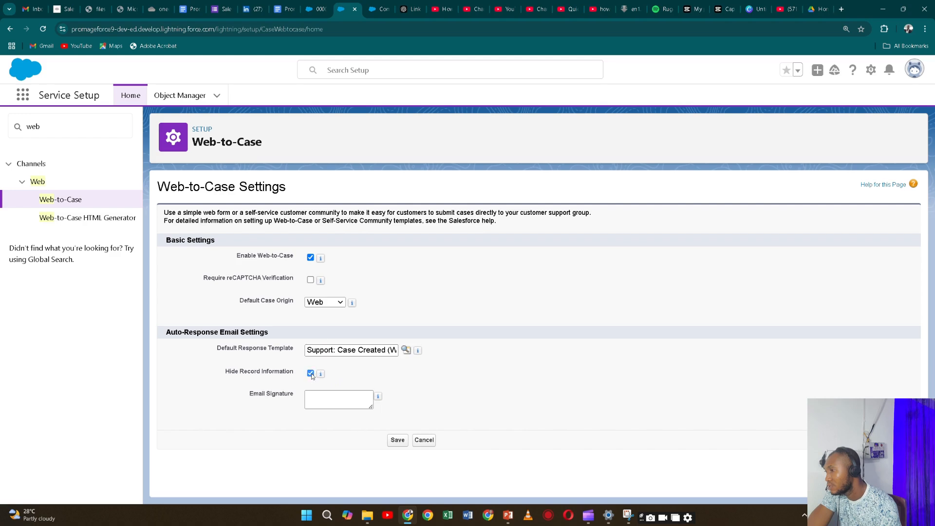
pyautogui.click(310, 374)
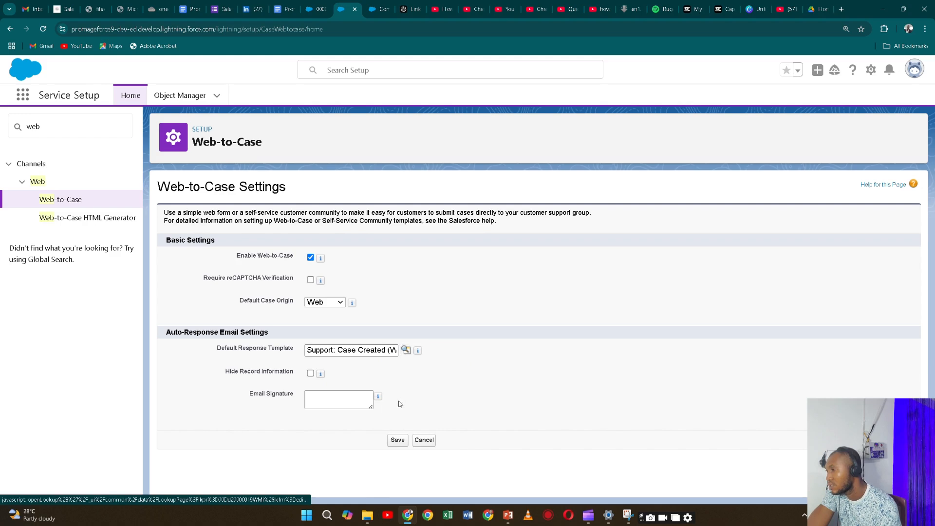
# Look through the email templates available for the default response template, leaving the selection as it is.
pyautogui.click(406, 350)
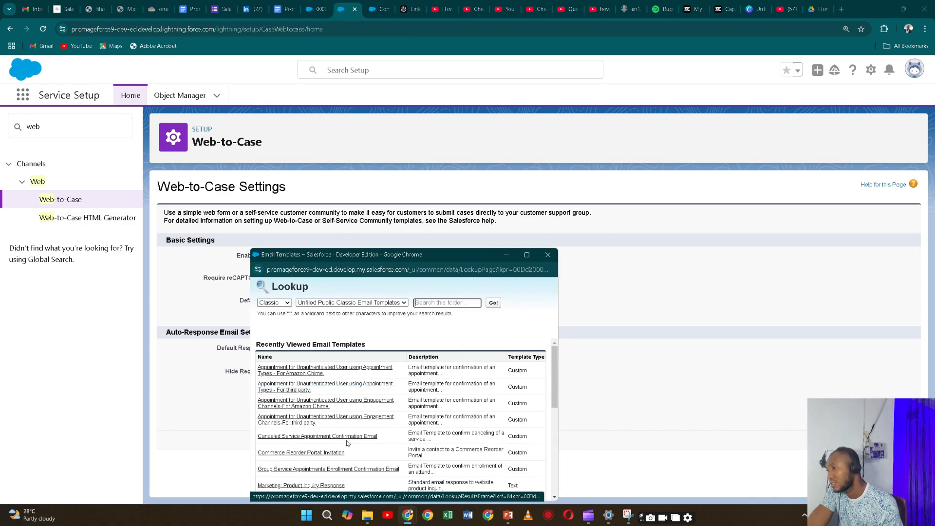
pyautogui.click(549, 255)
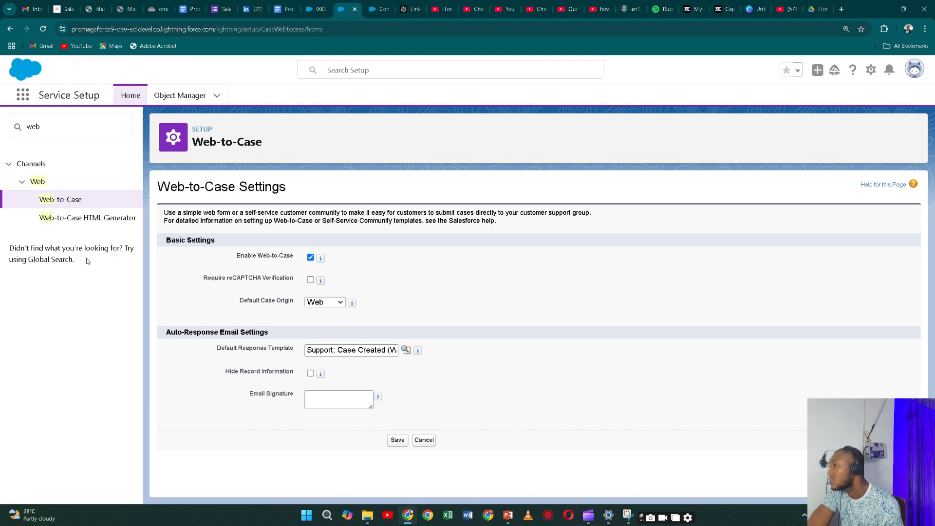
# Open the Web-to-Case HTML Generator and add the Status and Type fields to the selected form fields.
pyautogui.click(94, 223)
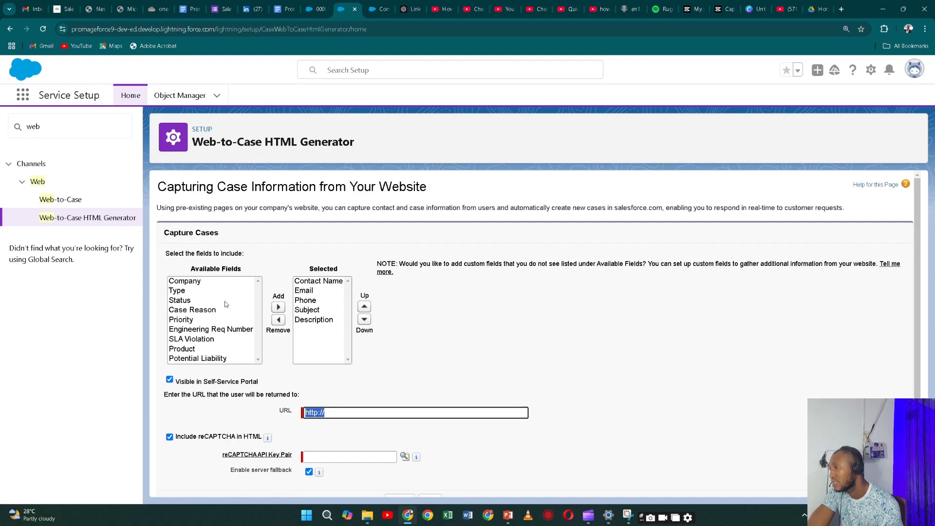
pyautogui.click(188, 302)
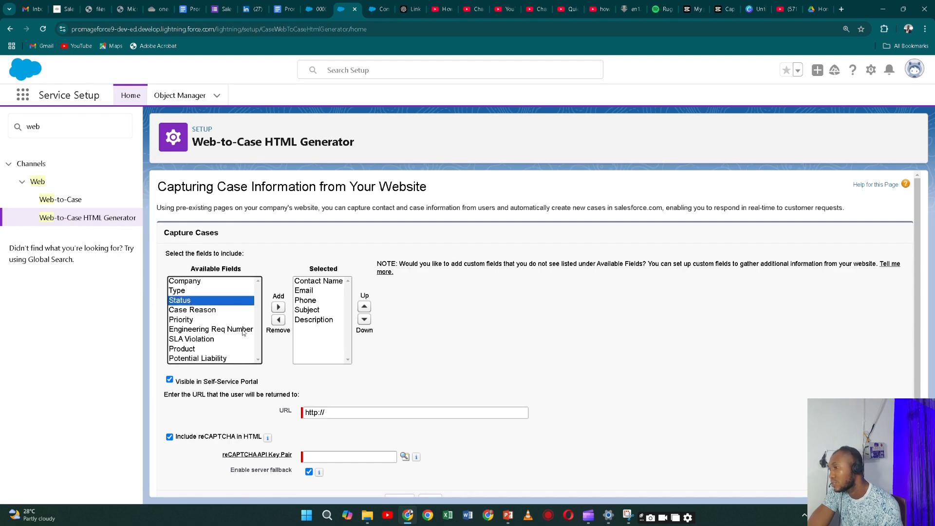
pyautogui.click(278, 307)
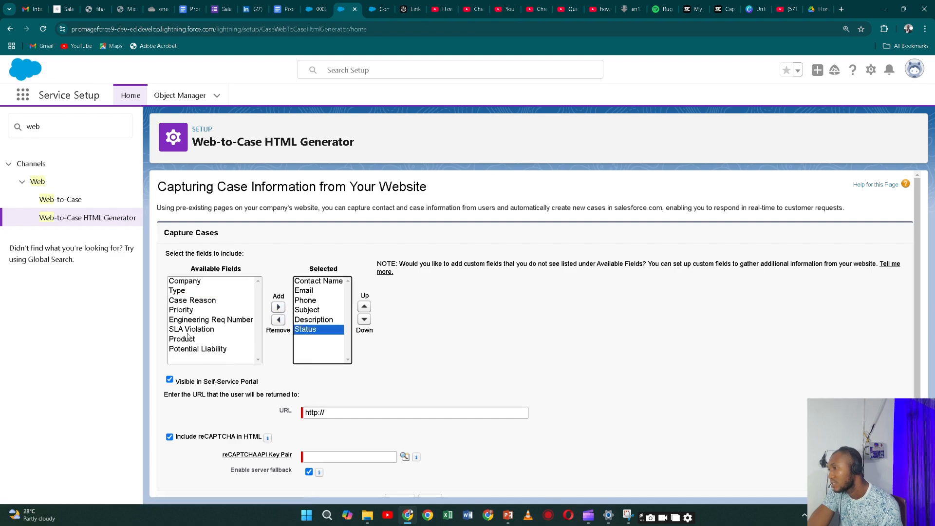
pyautogui.click(182, 292)
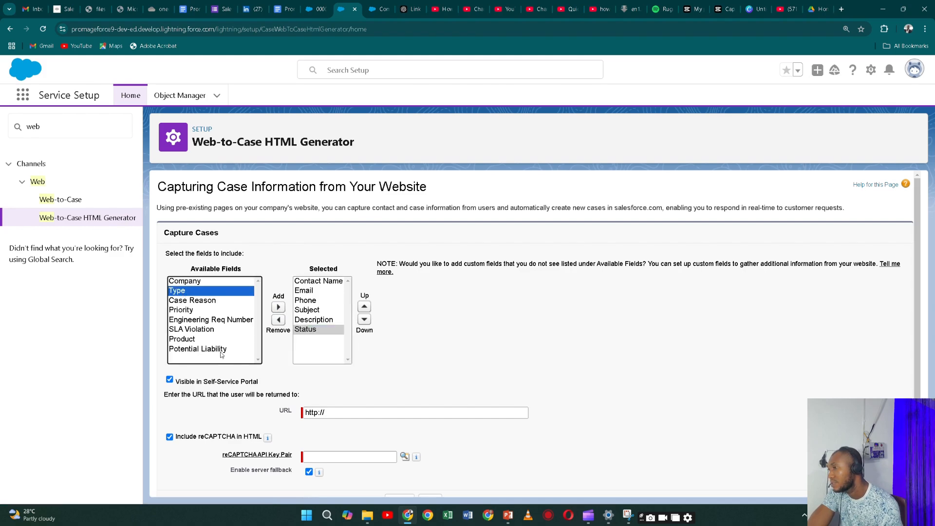
pyautogui.click(275, 318)
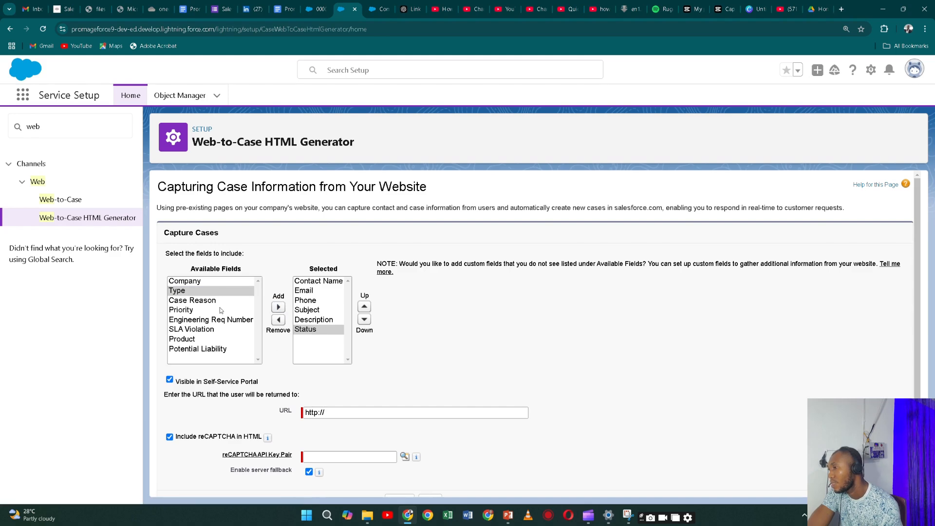
pyautogui.click(278, 307)
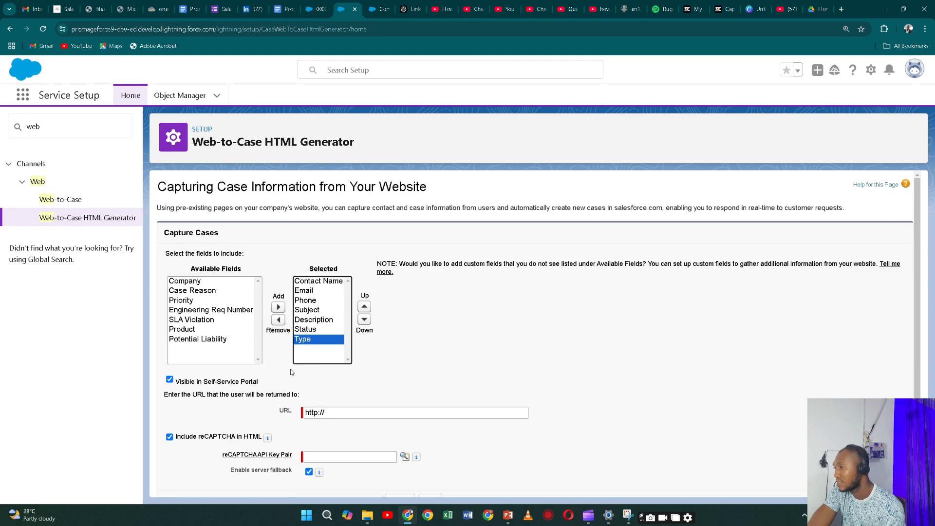
# Copy the web address of the "Stolen card" case page and use it as the form's return URL.
pyautogui.scroll(-1, 423, 371)
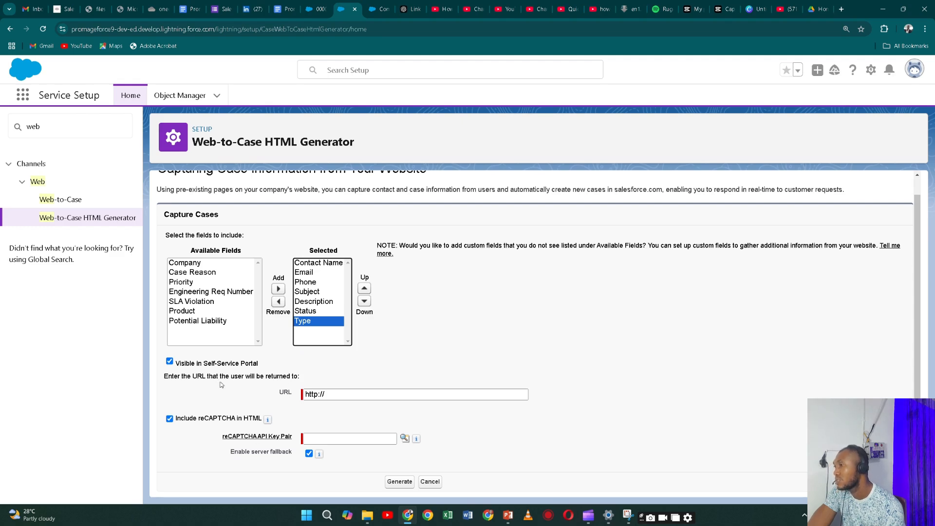
pyautogui.click(320, 16)
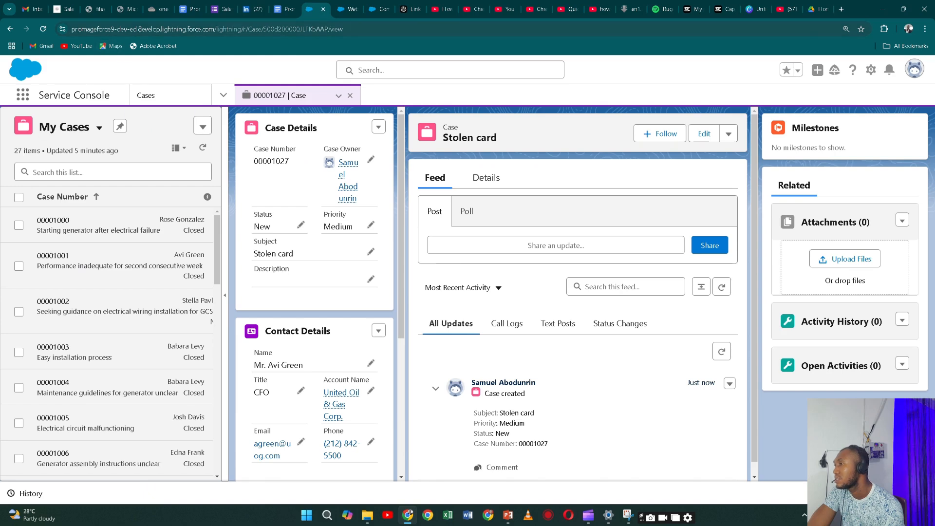
pyautogui.click(140, 29)
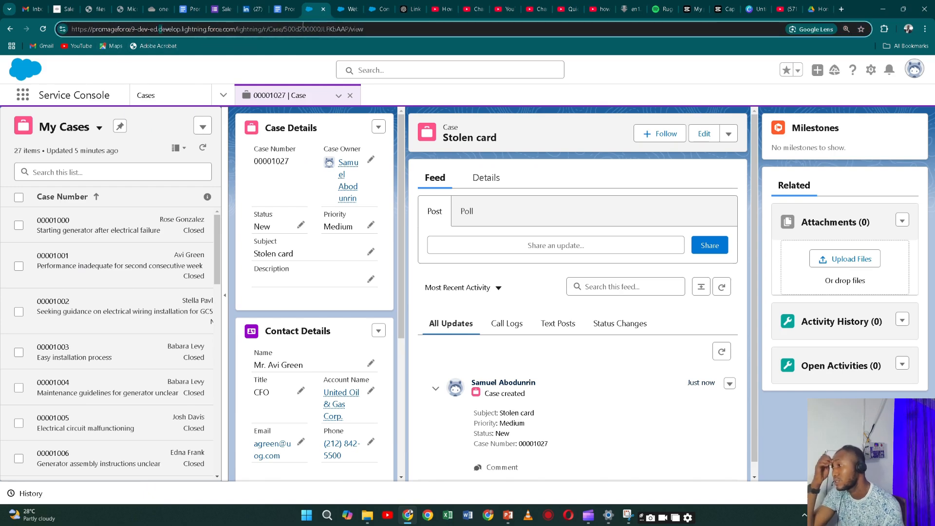
pyautogui.click(368, 29)
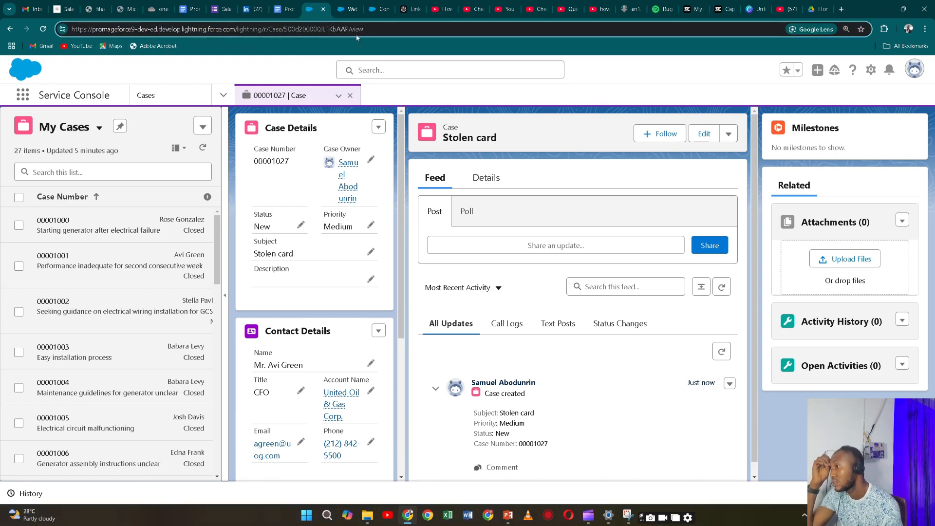
pyautogui.click(349, 11)
pyautogui.click(323, 16)
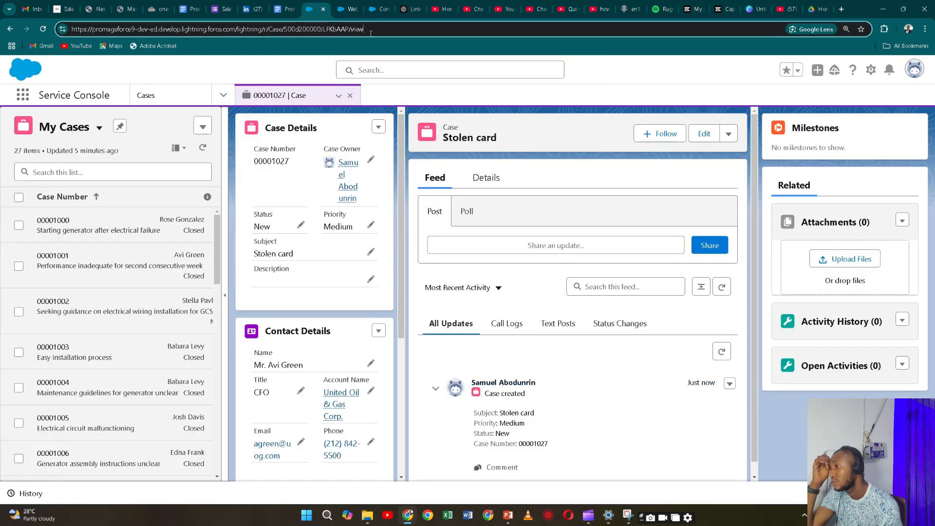
pyautogui.click(42, 28)
pyautogui.click(319, 31)
pyautogui.hotkey('ctrl', 'c')
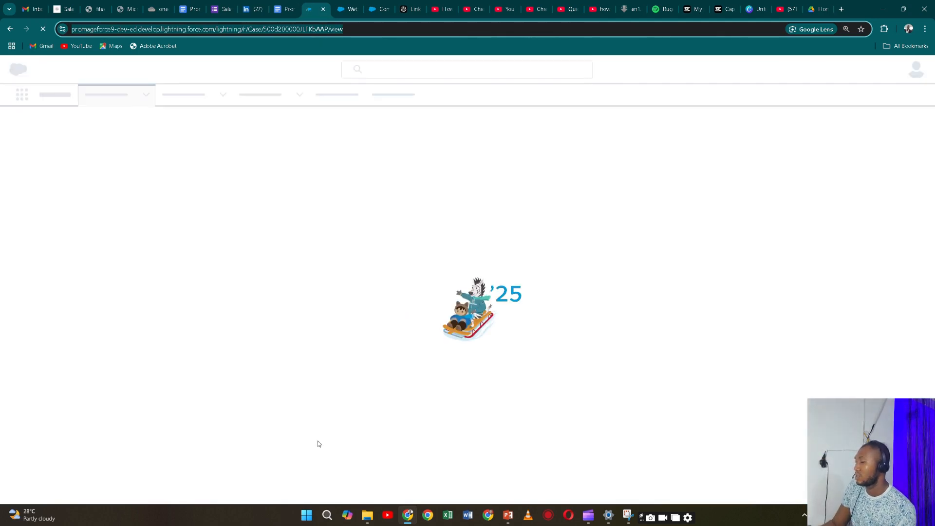
pyautogui.click(349, 8)
pyautogui.tripleClick(322, 395)
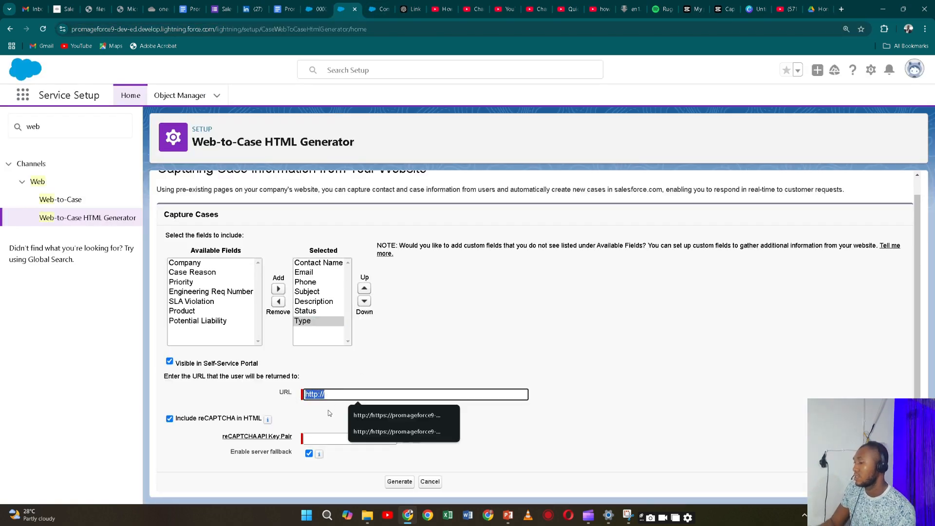
pyautogui.hotkey('ctrl', 'v')
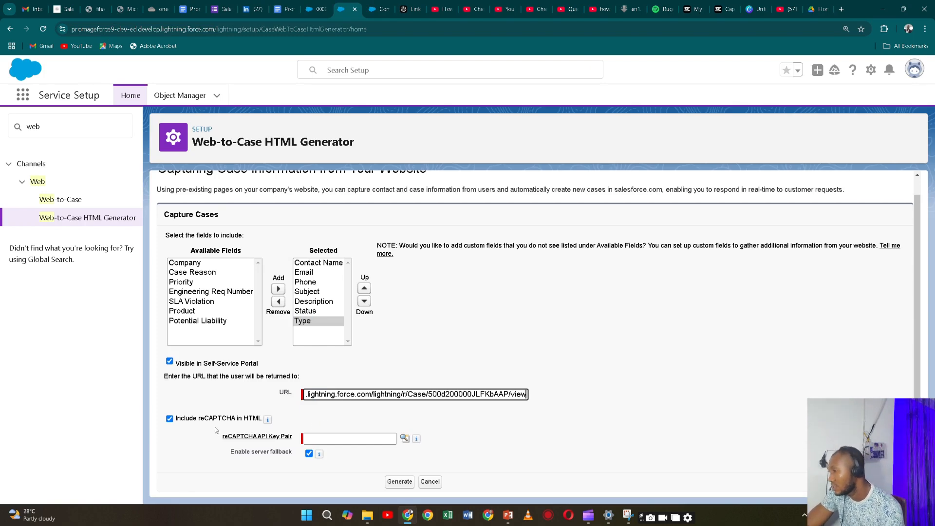
# Exclude reCAPTCHA from the HTML and generate the Web-to-Case form code.
pyautogui.click(170, 419)
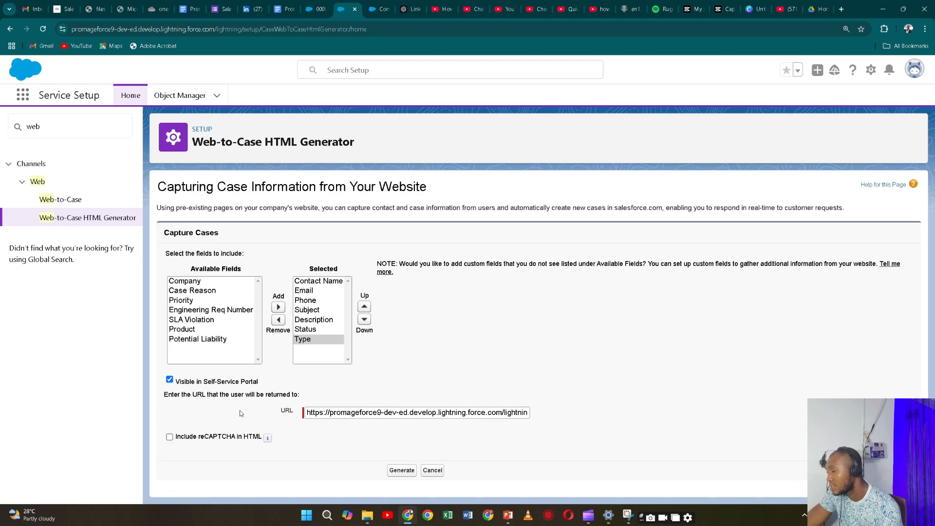
pyautogui.click(393, 473)
pyautogui.moveTo(407, 514)
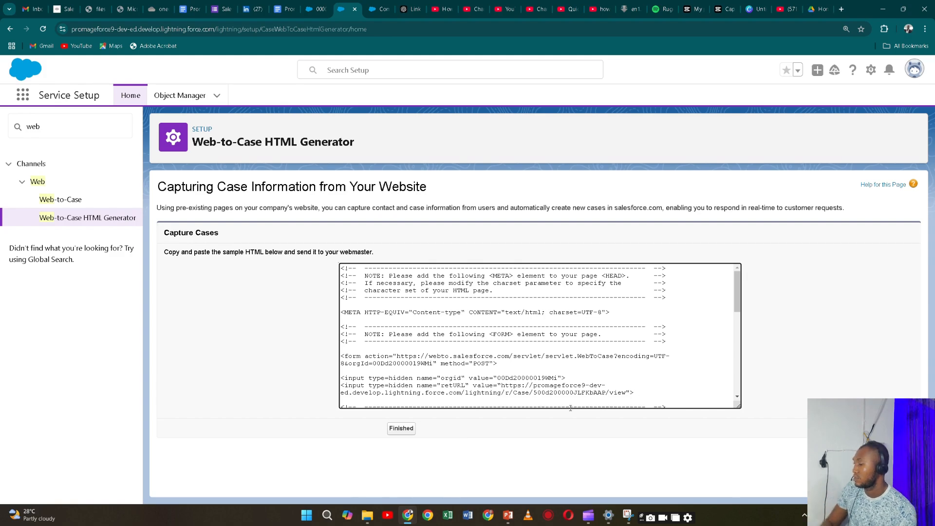
# Copy all of the generated form HTML and open Notepad.
pyautogui.hotkey('ctrl', 'a')
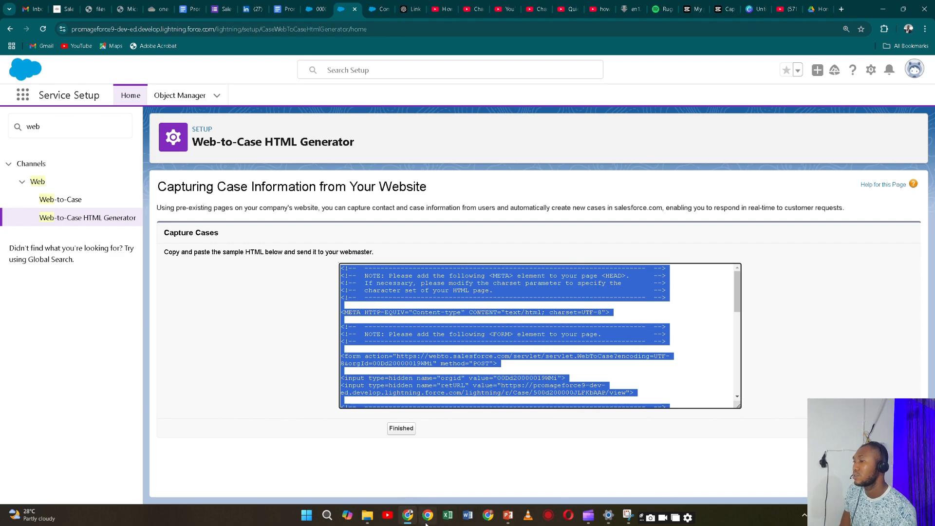
pyautogui.moveTo(373, 524)
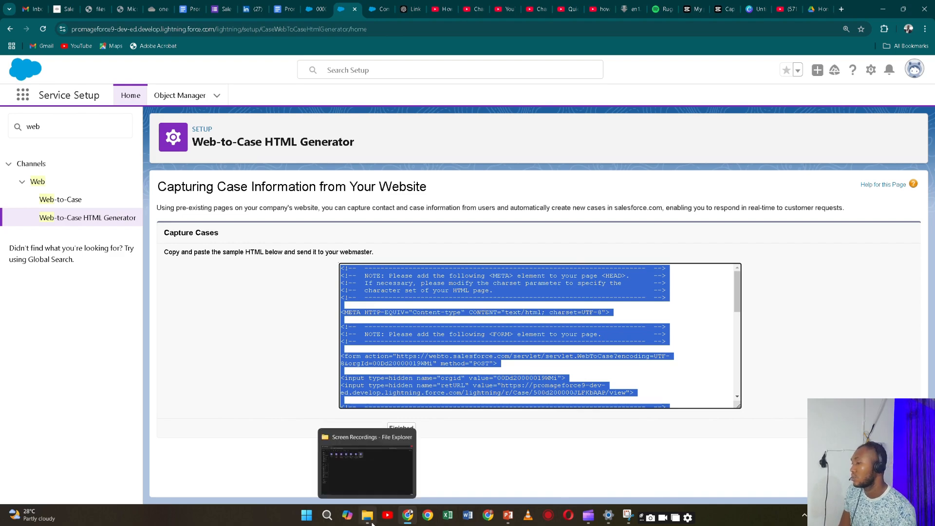
pyautogui.click(306, 516)
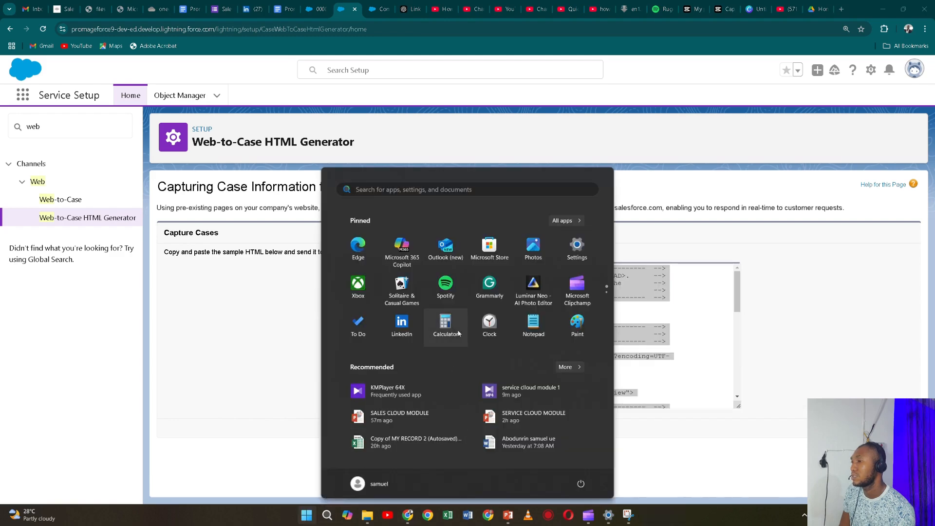
pyautogui.click(534, 329)
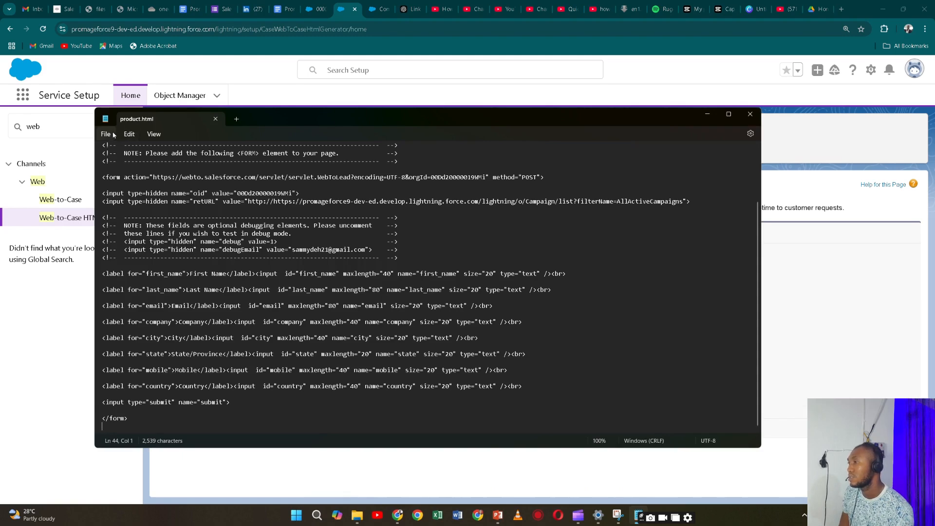
pyautogui.click(128, 135)
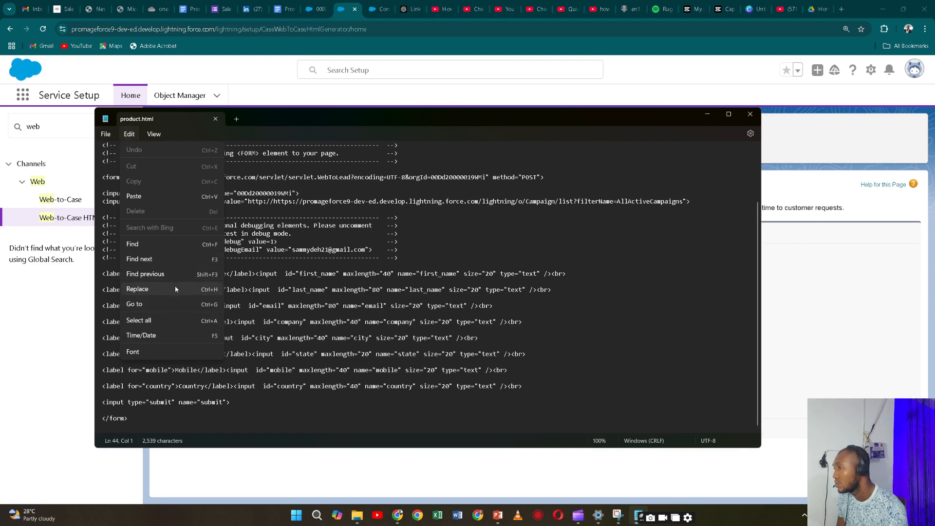
pyautogui.click(547, 283)
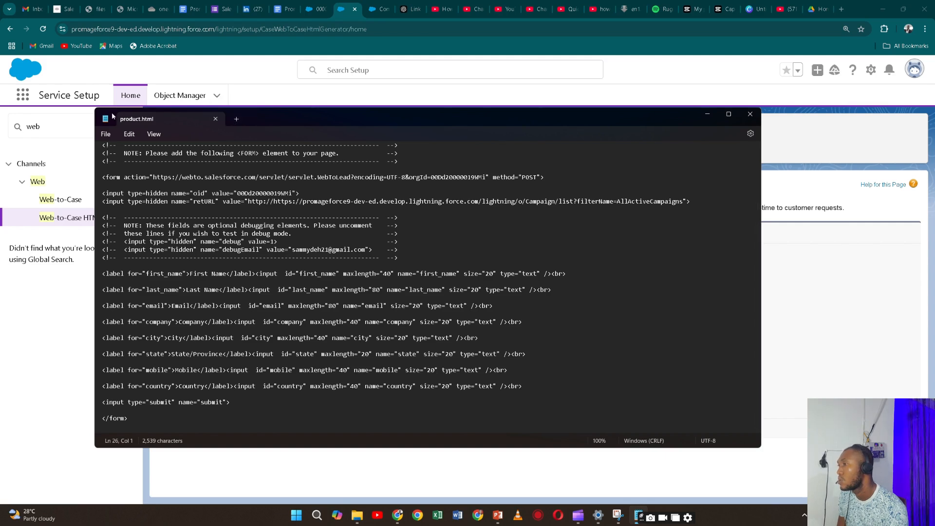
# Paste the copied form HTML into a new Notepad window and close the window holding product.html.
pyautogui.click(103, 134)
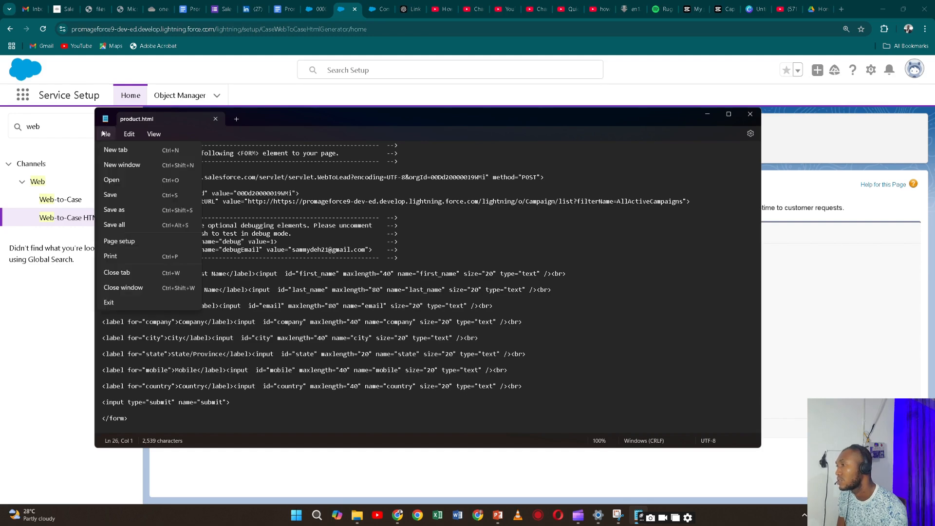
pyautogui.click(116, 150)
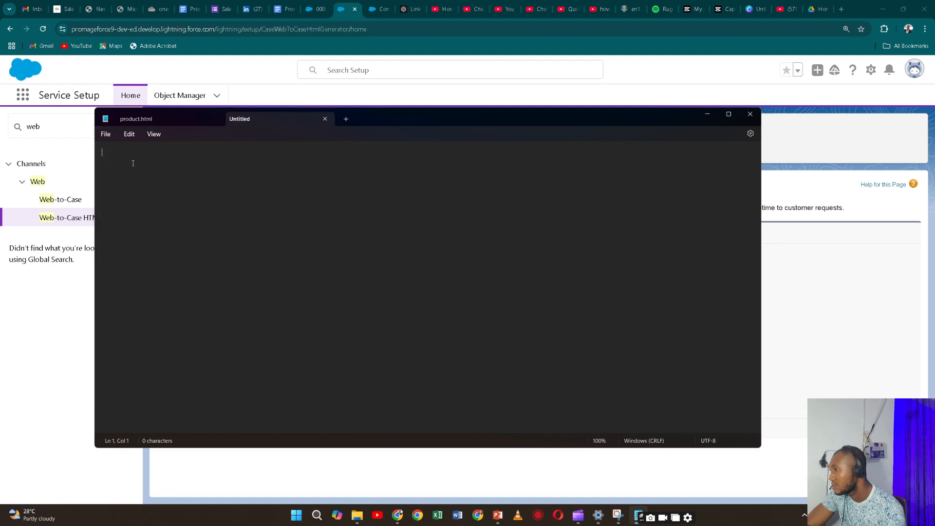
pyautogui.click(106, 135)
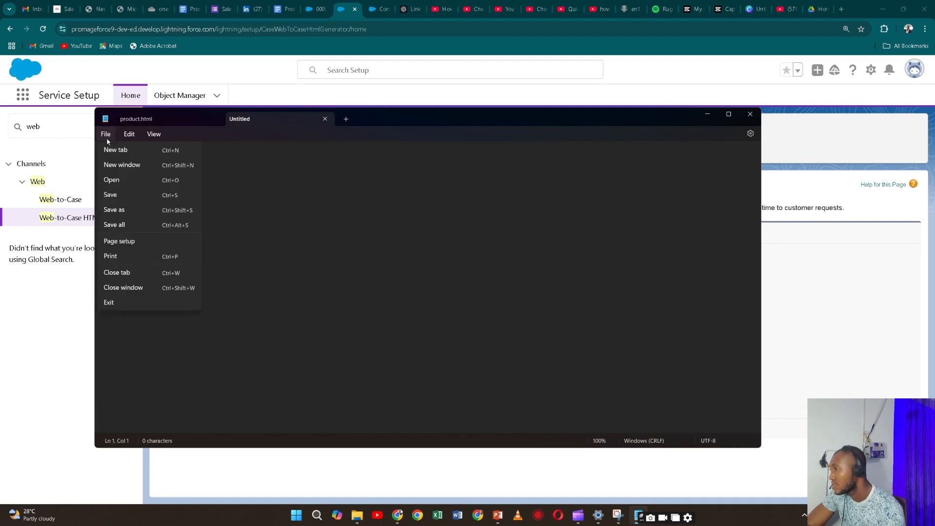
pyautogui.click(120, 165)
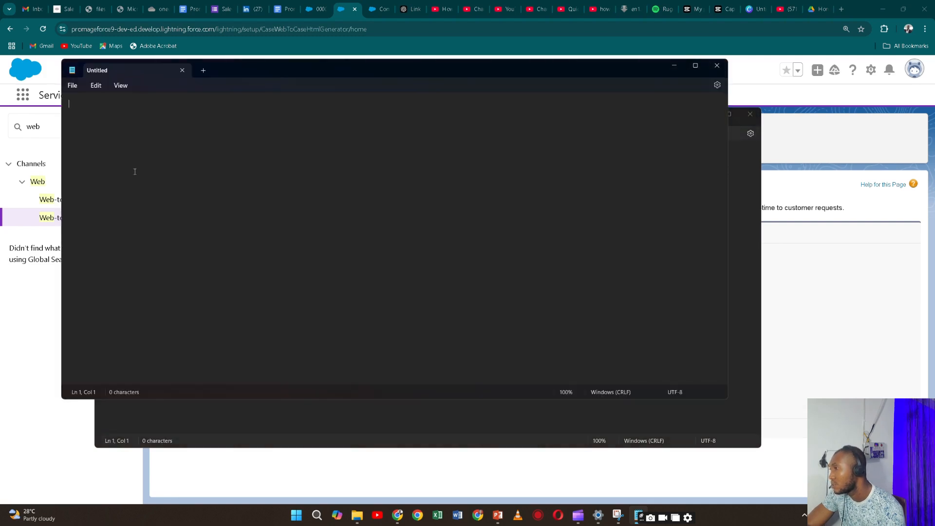
pyautogui.click(750, 114)
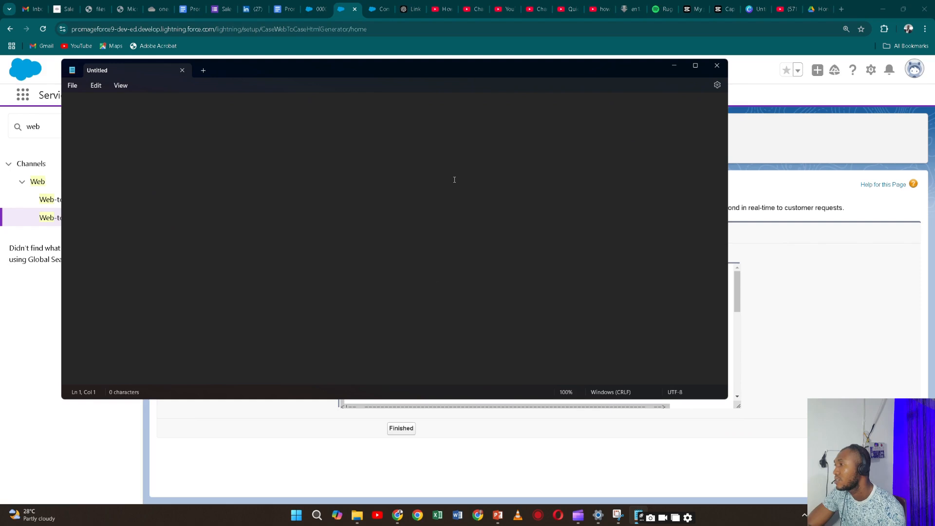
pyautogui.hotkey('ctrl', 'v')
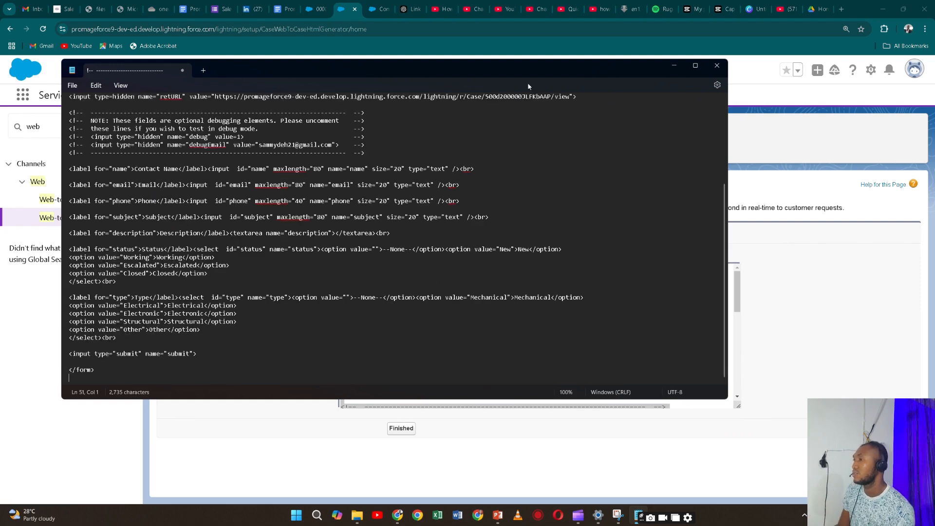
# Save the pasted form code to the Desktop as "Fraud caases.html" and minimize the Notepad window.
pyautogui.click(72, 85)
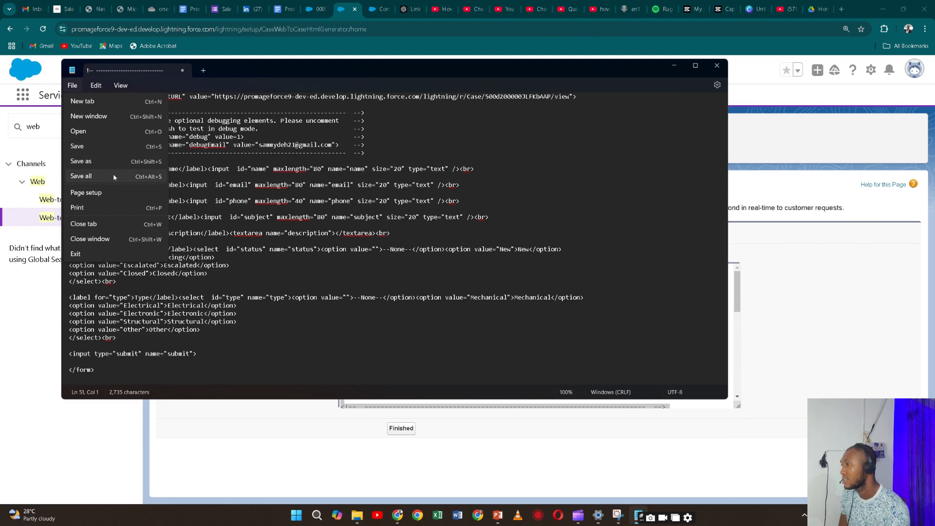
pyautogui.click(105, 160)
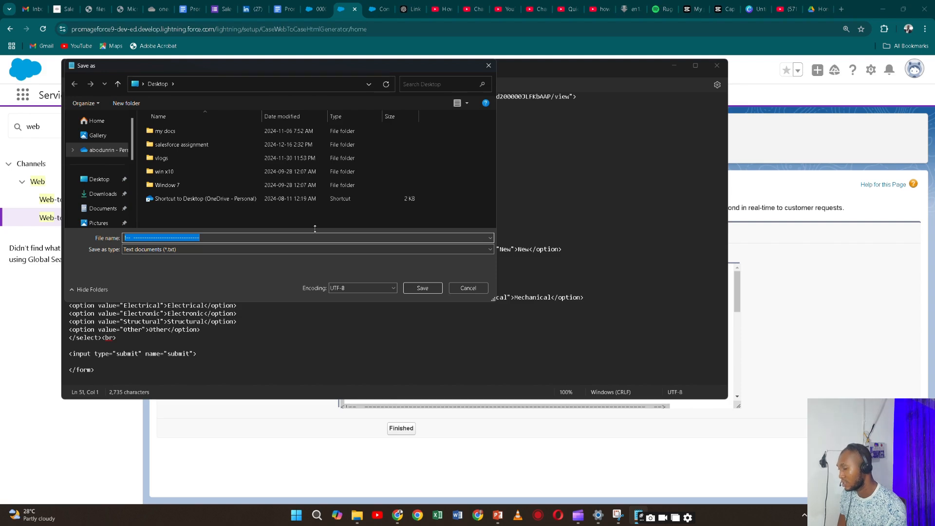
pyautogui.write('Fra')
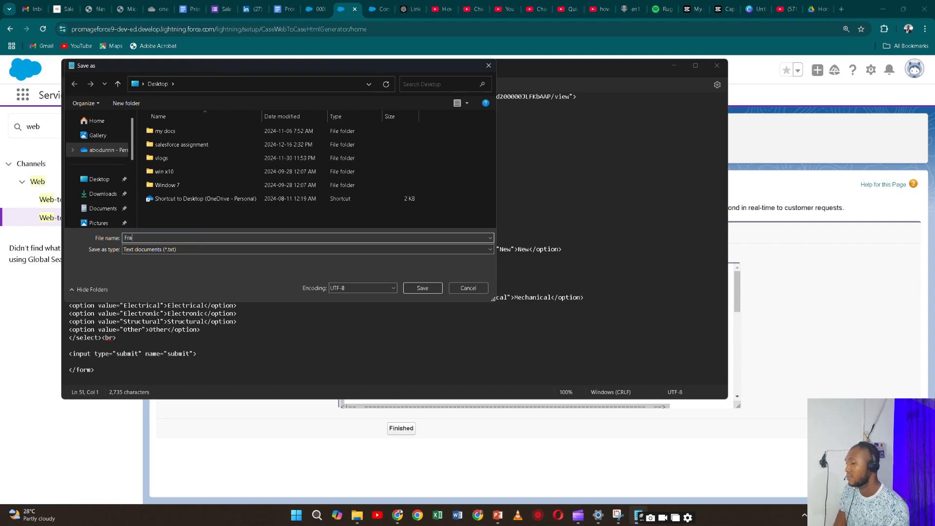
pyautogui.write('ud ')
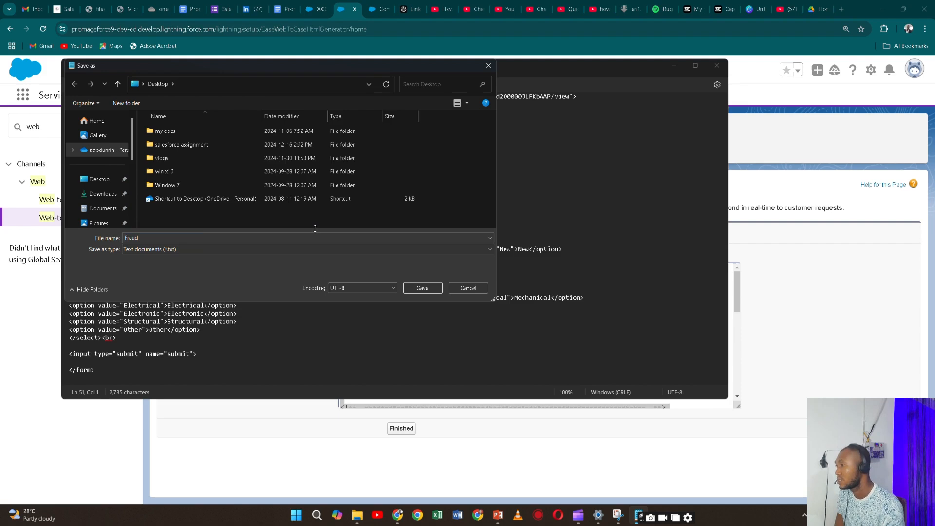
pyautogui.write('caases.h')
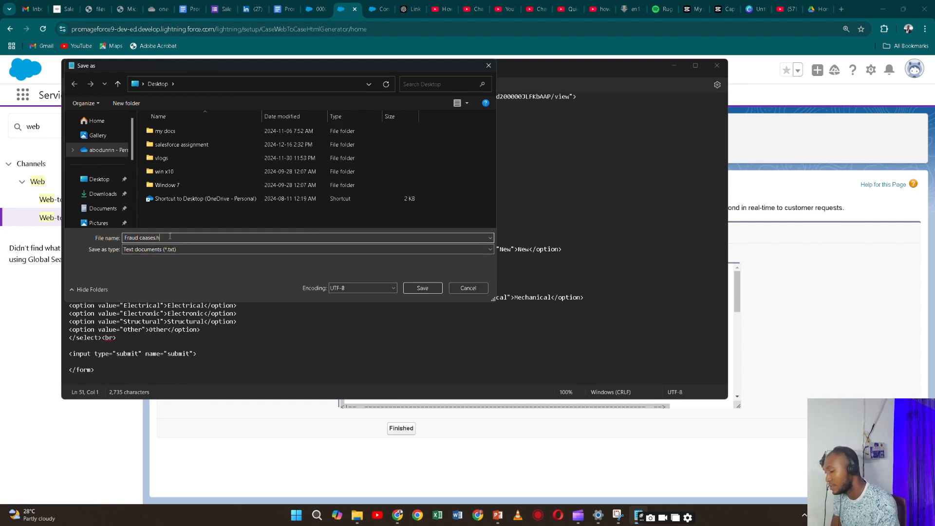
pyautogui.write('tml')
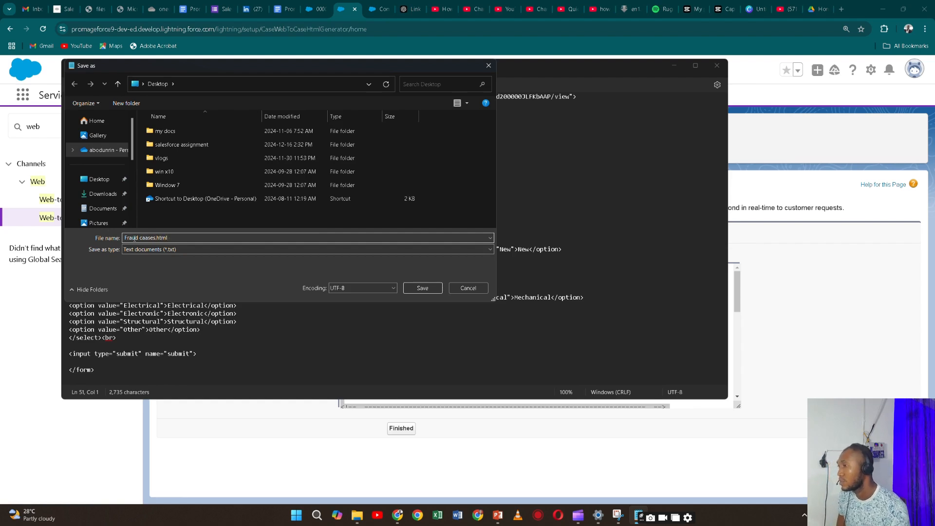
pyautogui.click(422, 288)
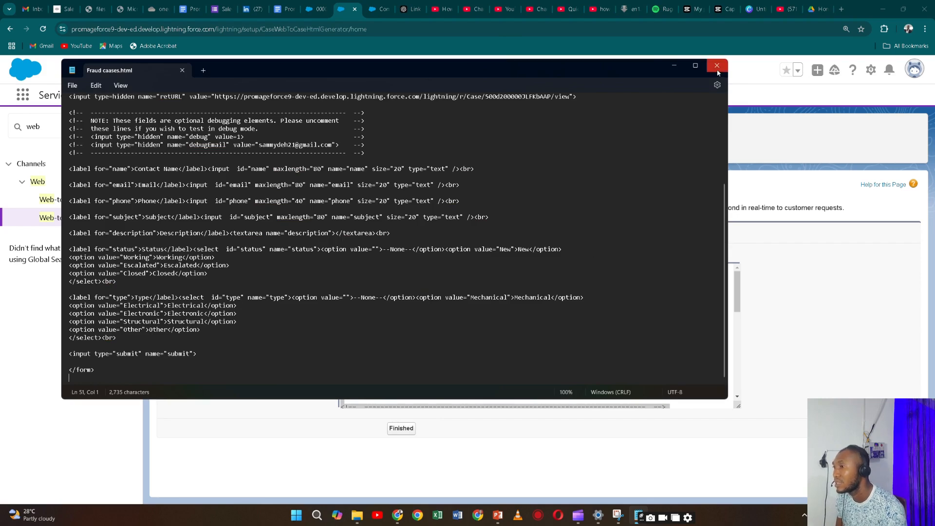
pyautogui.click(674, 65)
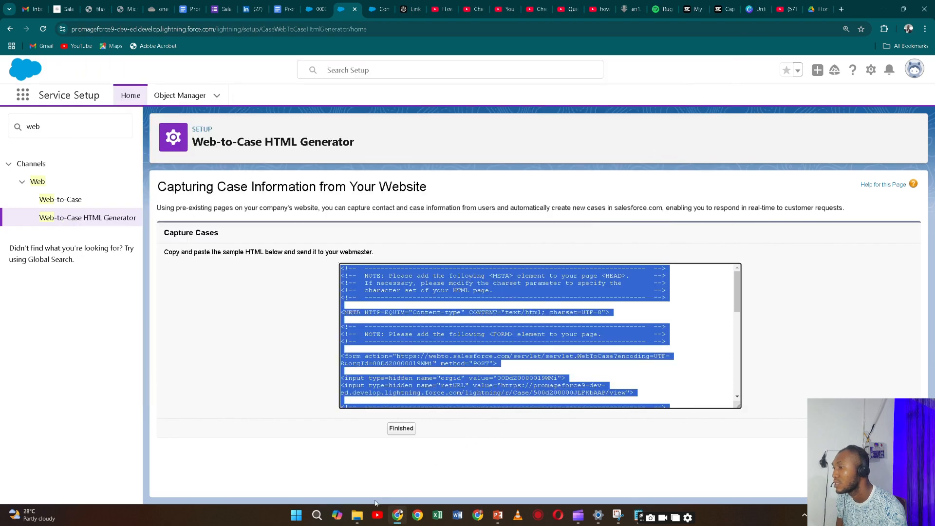
# Search the Desktop folder in File Explorer for the saved form file using "fra".
pyautogui.click(355, 516)
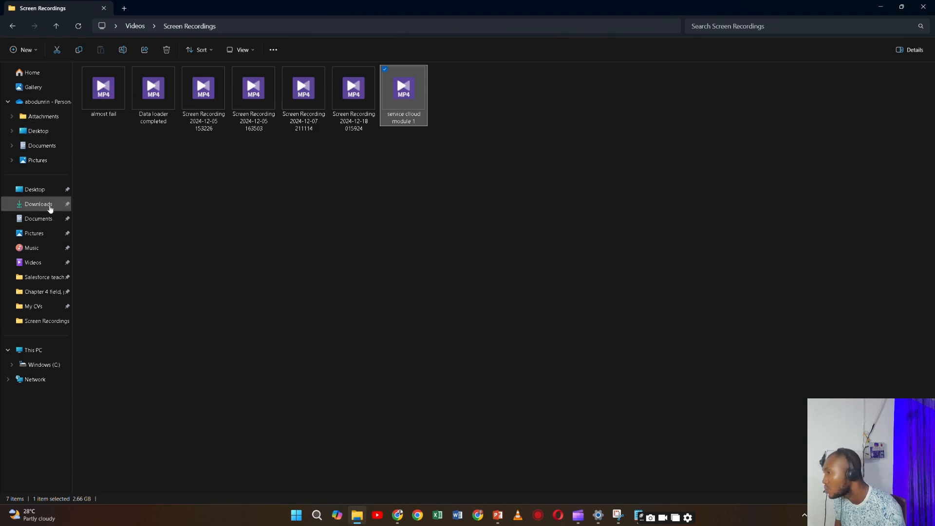
pyautogui.click(49, 190)
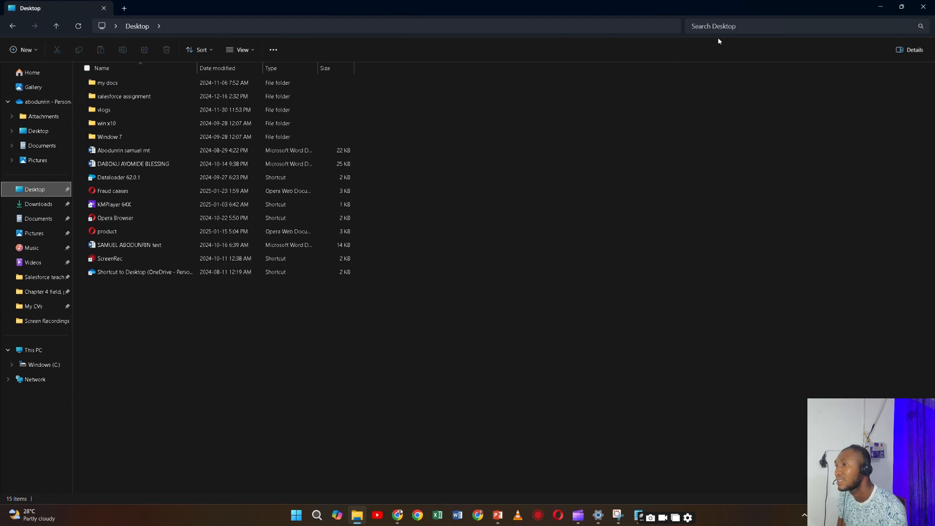
pyautogui.click(738, 26)
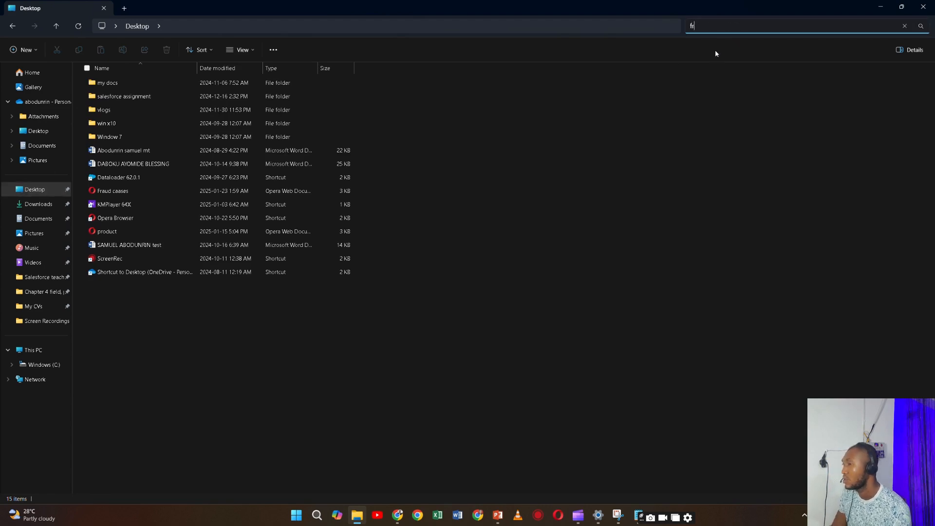
pyautogui.write('fr')
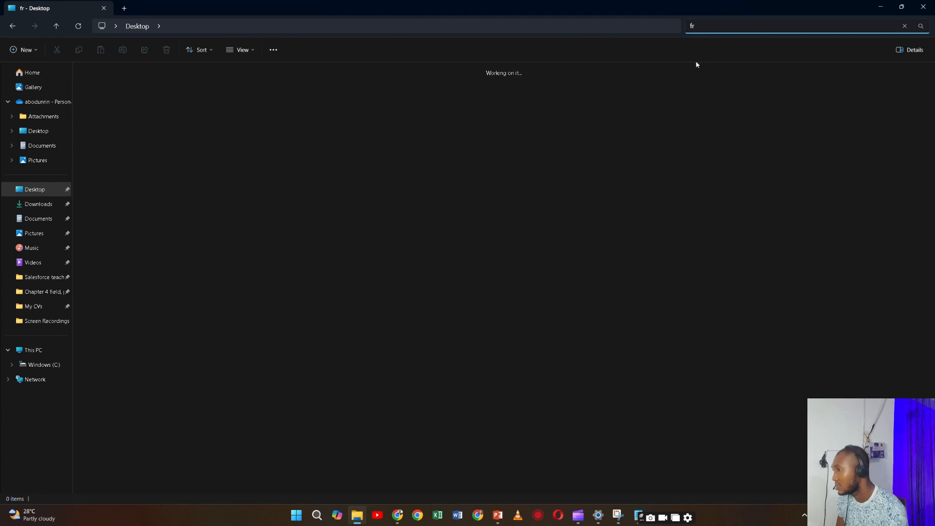
pyautogui.write('a')
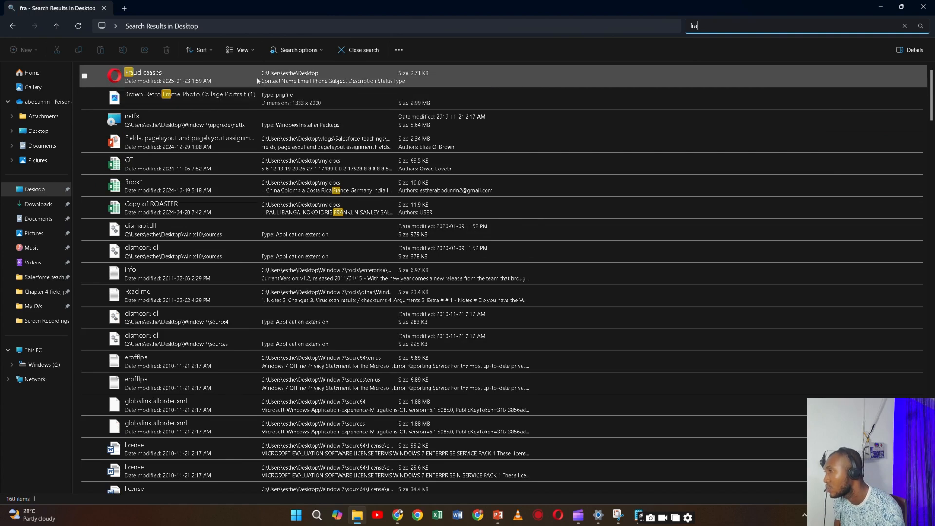
pyautogui.click(249, 73)
pyautogui.rightClick(255, 76)
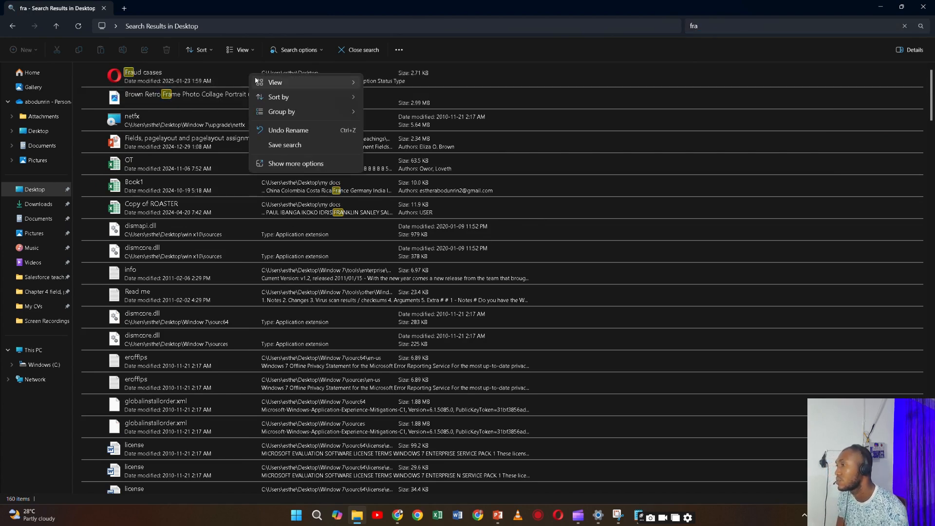
pyautogui.moveTo(276, 82)
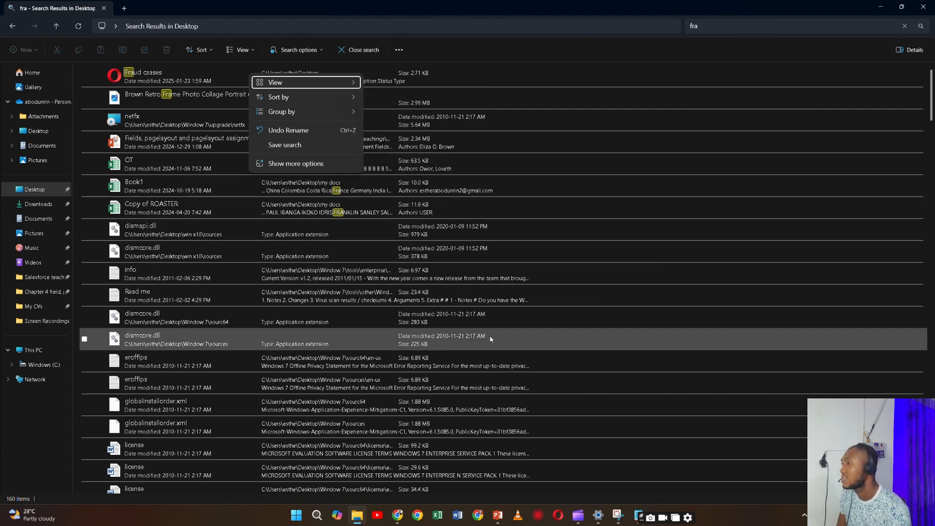
pyautogui.click(585, 230)
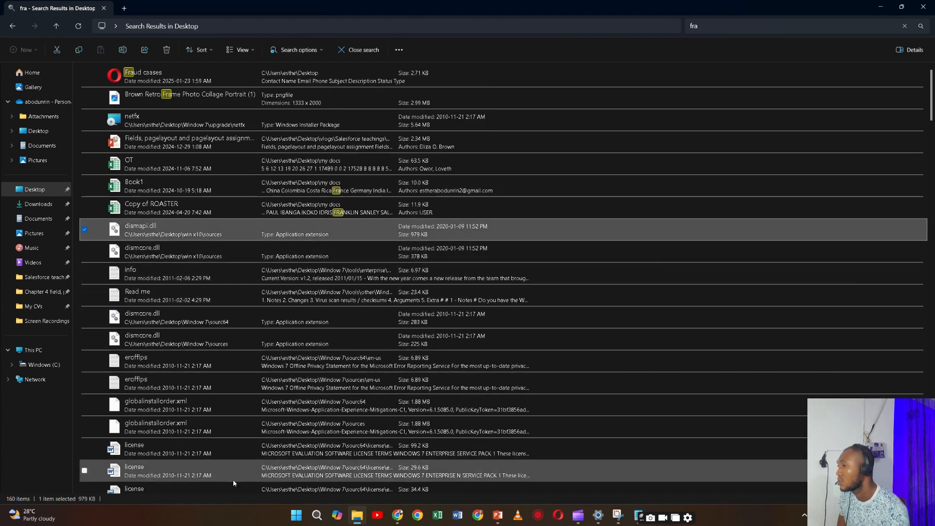
# Switch to Chrome and open the Desktop file "Fraud caases" in a new browser tab, finding it with "fra".
pyautogui.click(398, 515)
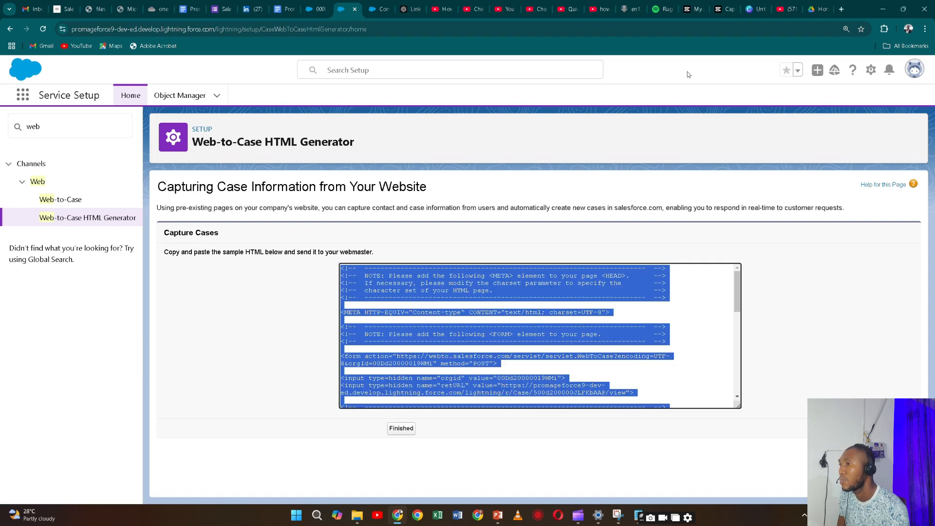
pyautogui.click(841, 13)
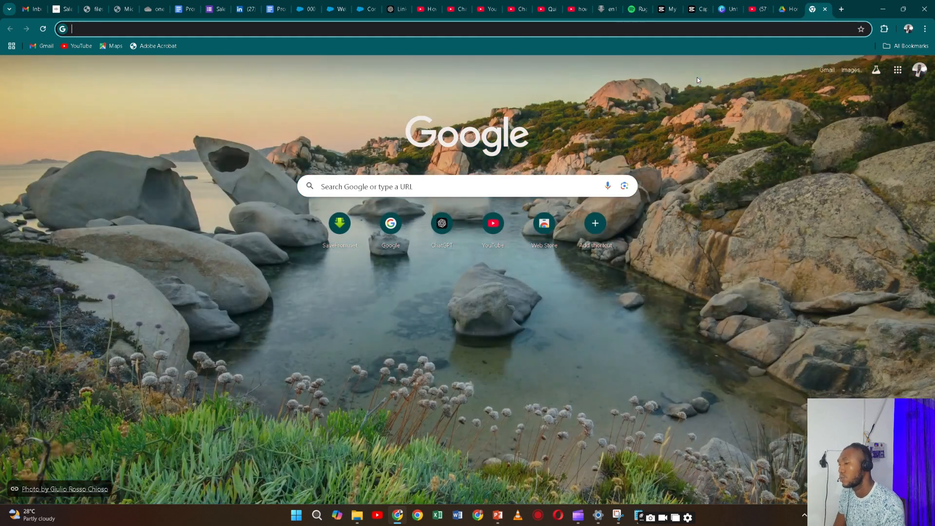
pyautogui.hotkey('ctrl', 'o')
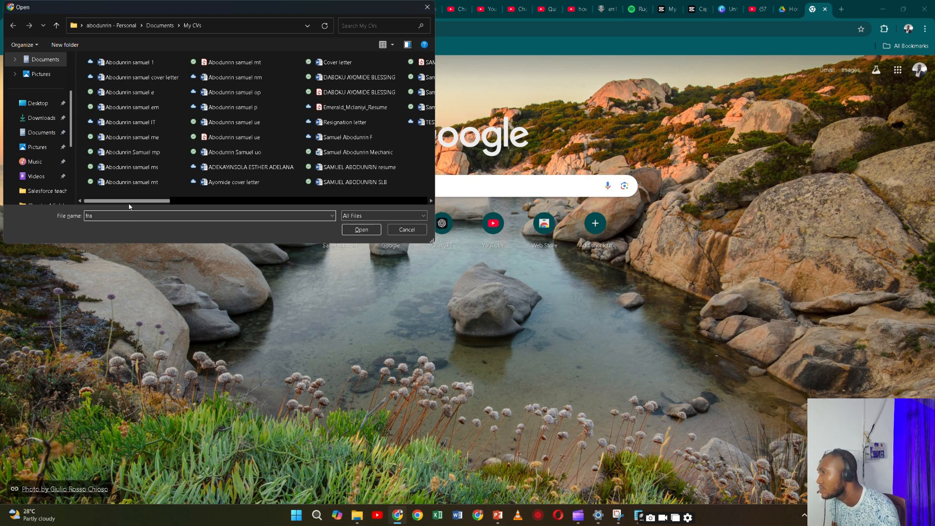
pyautogui.click(50, 108)
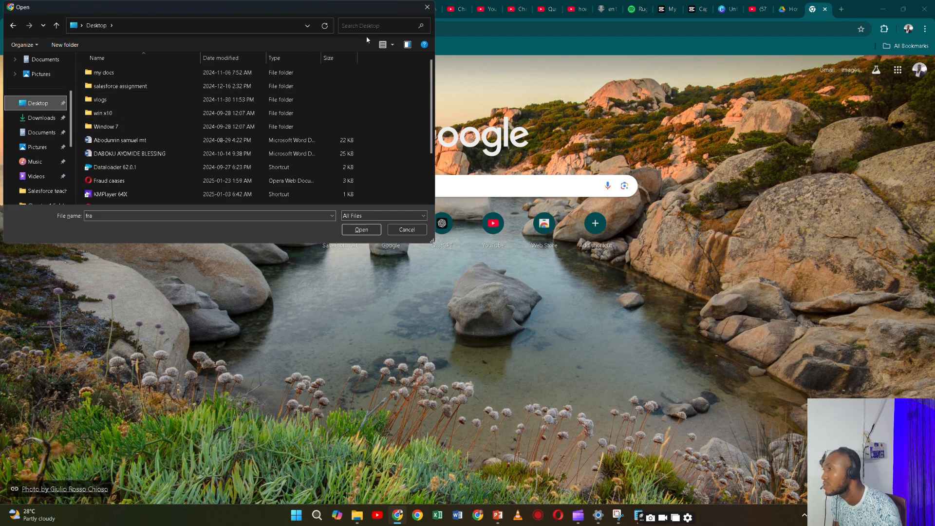
pyautogui.click(353, 29)
pyautogui.write('fra')
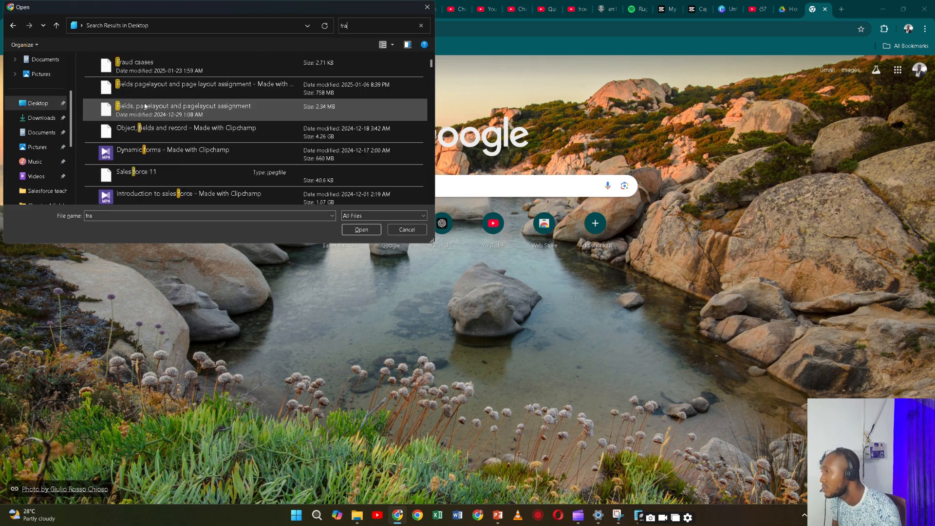
pyautogui.click(134, 63)
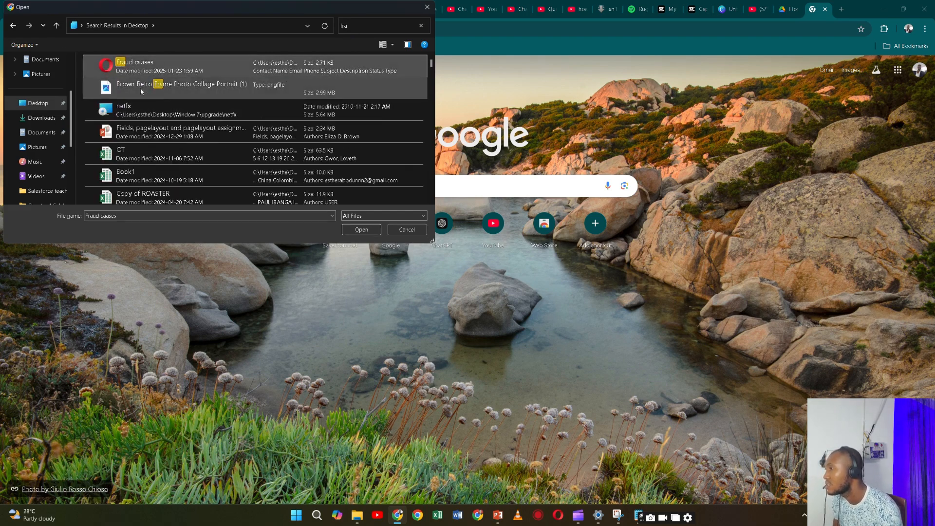
pyautogui.click(361, 230)
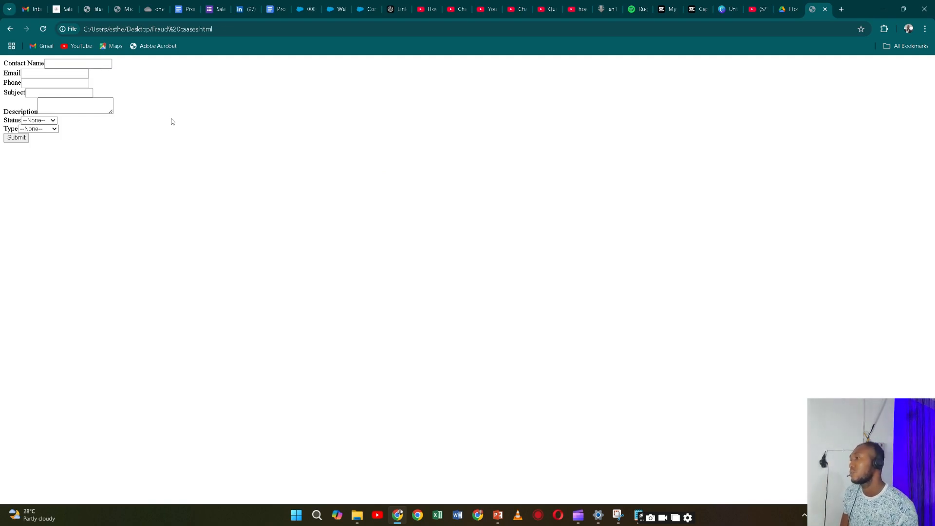
# Fill in the contact's name, email and phone number on the web form from the saved autofill suggestions.
pyautogui.click(88, 66)
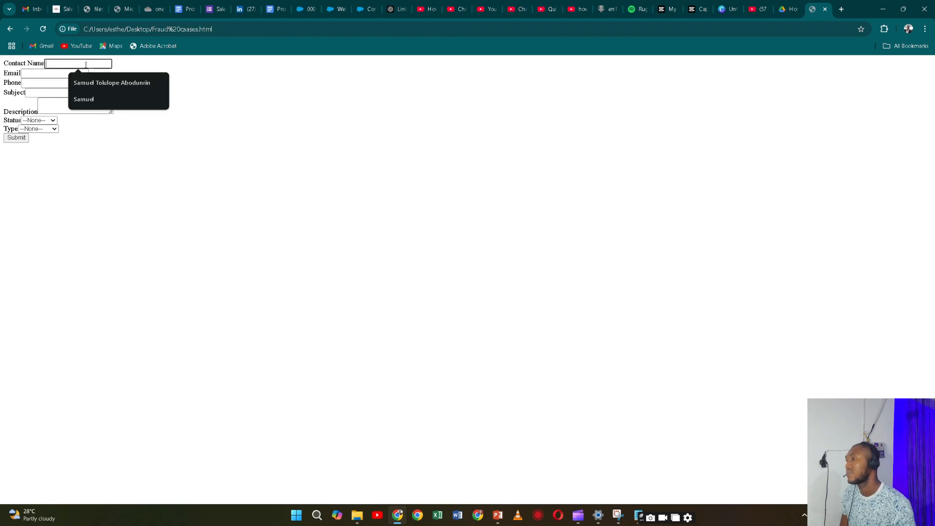
pyautogui.click(105, 84)
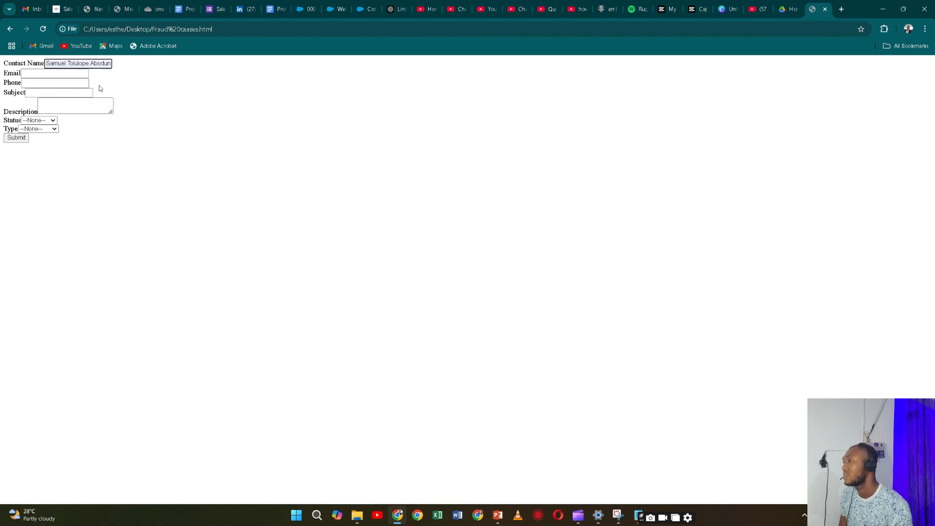
pyautogui.click(72, 76)
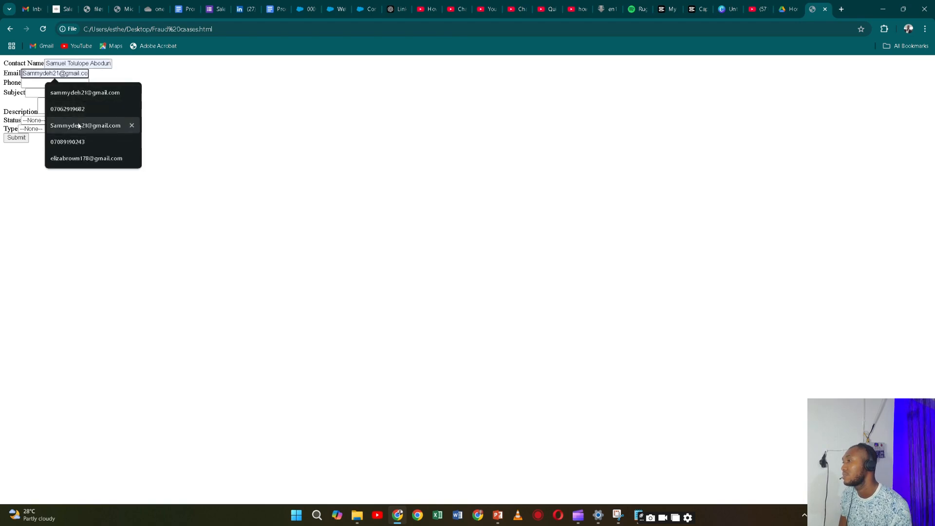
pyautogui.click(83, 158)
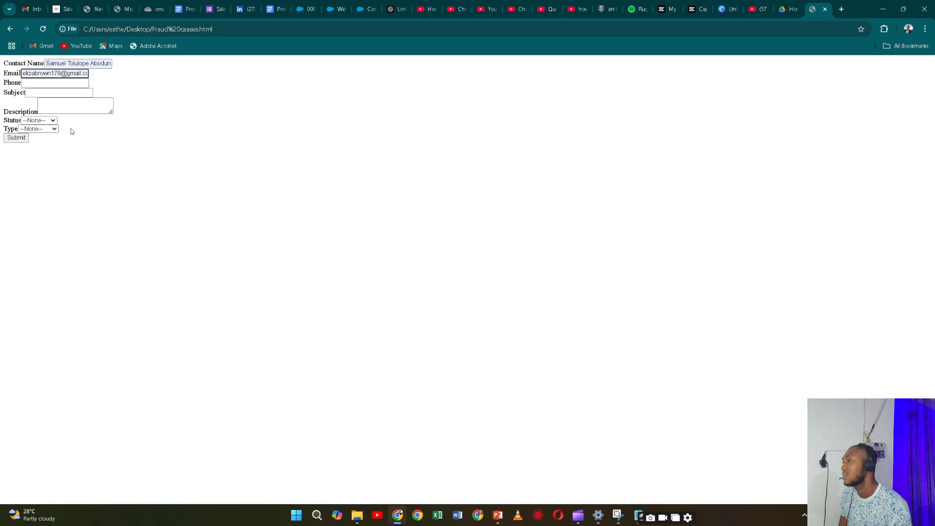
pyautogui.click(69, 81)
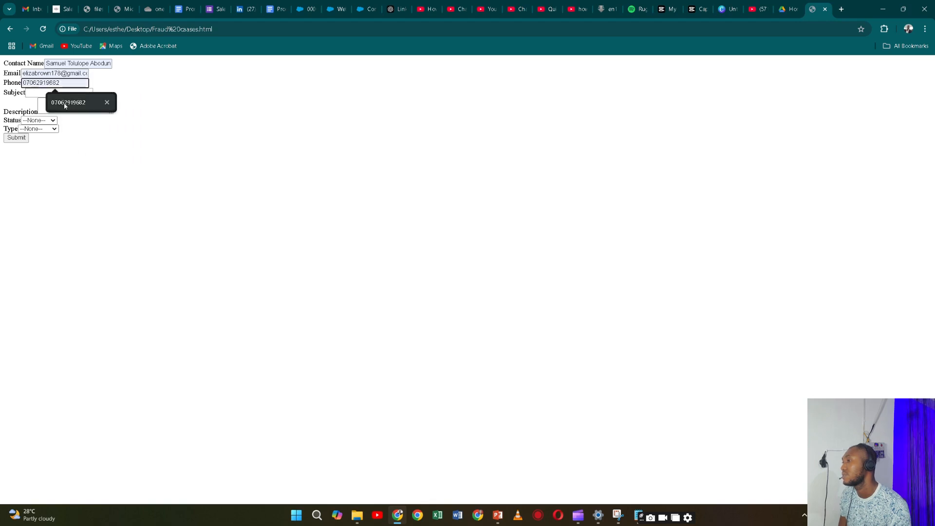
pyautogui.click(65, 105)
# Enter "fraud in my account" as the case subject on the web form.
pyautogui.click(62, 96)
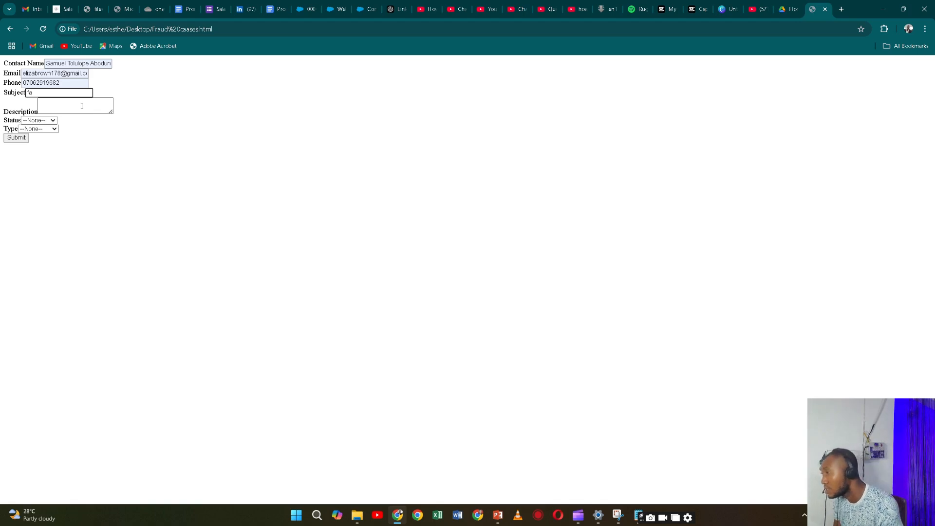
pyautogui.write('fraud')
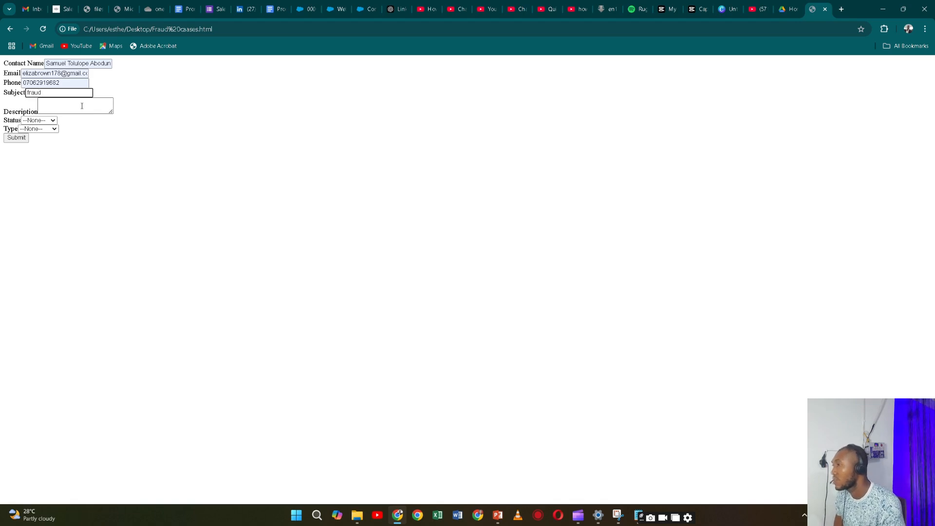
pyautogui.write(' in m')
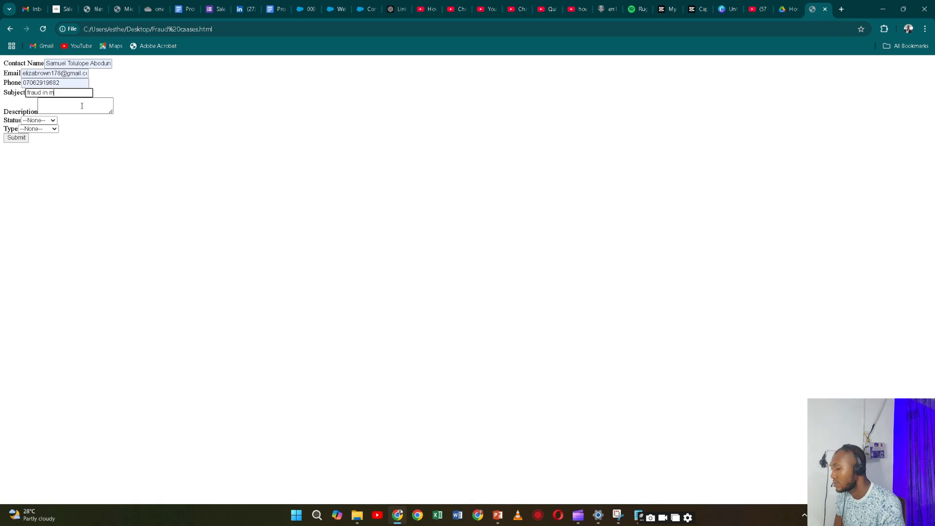
pyautogui.write('y account')
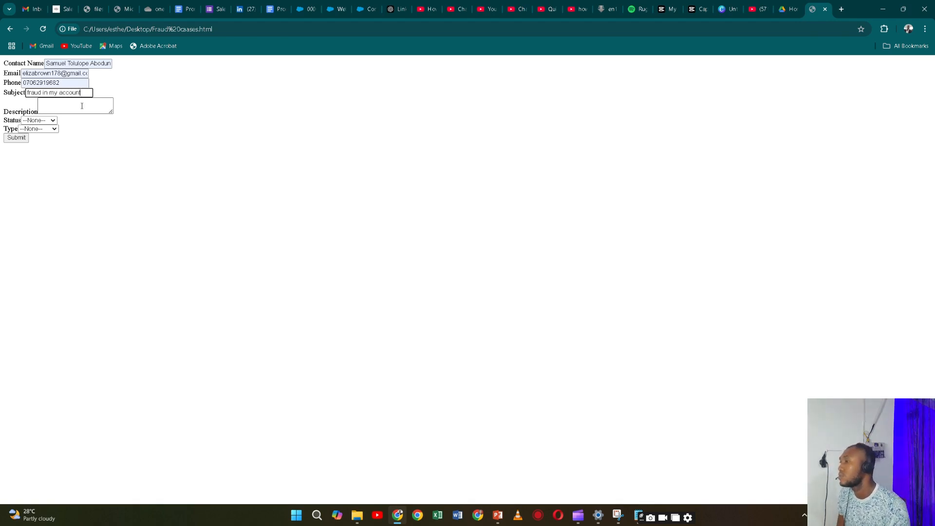
# Enter "My account was hacked" as the case description on the web form.
pyautogui.click(82, 105)
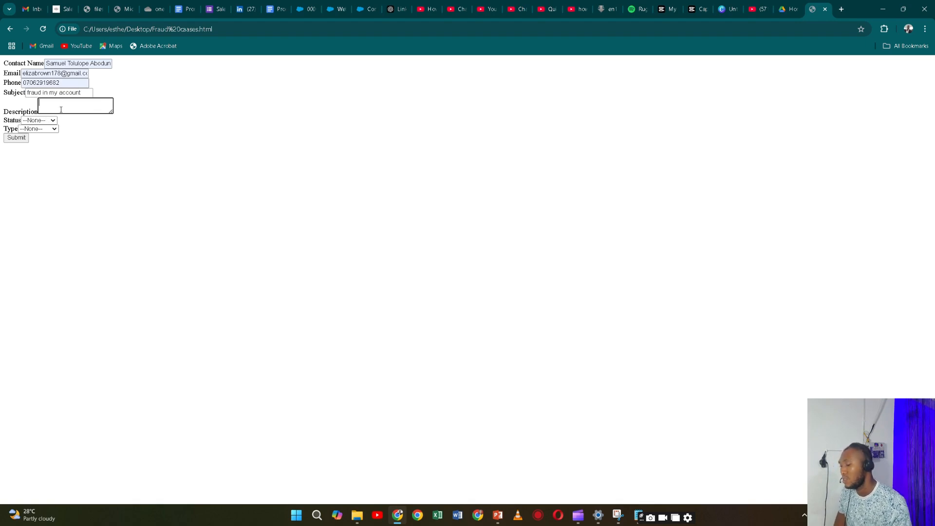
pyautogui.write('M')
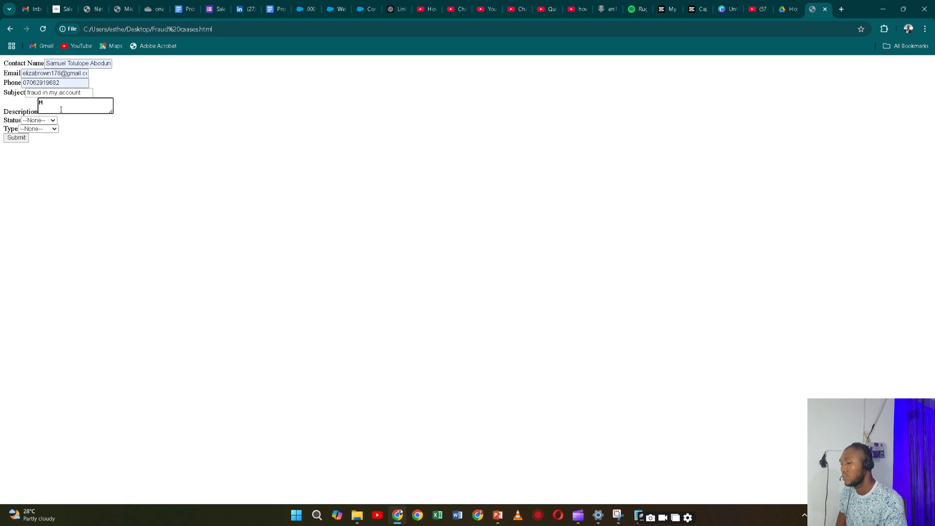
pyautogui.write('y')
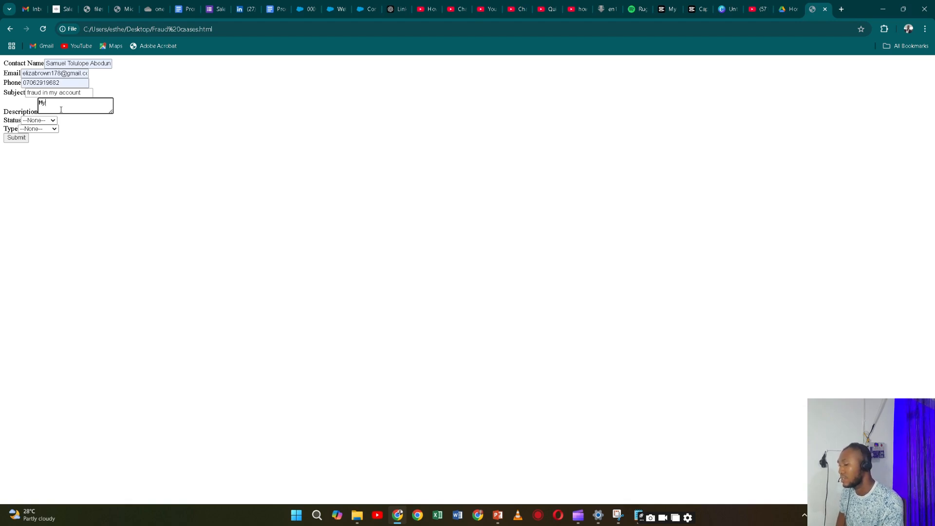
pyautogui.write(' accou')
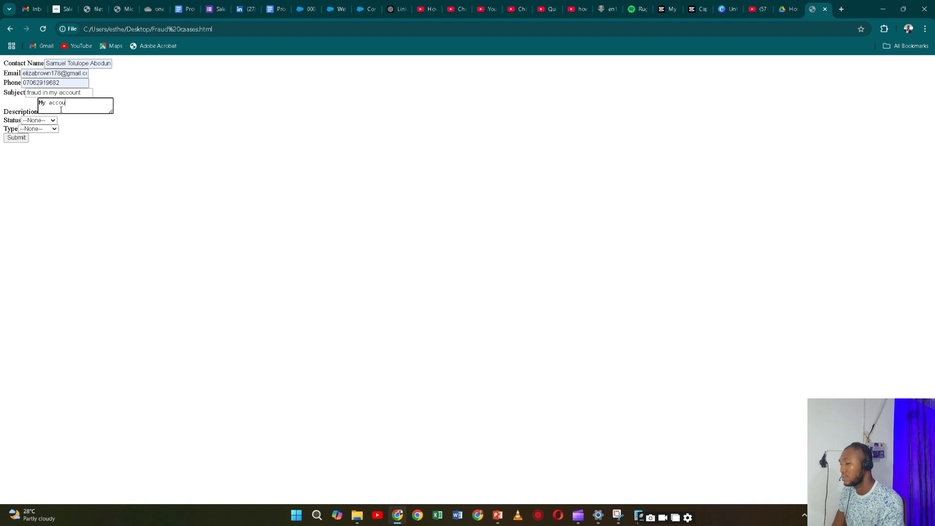
pyautogui.write('nt was')
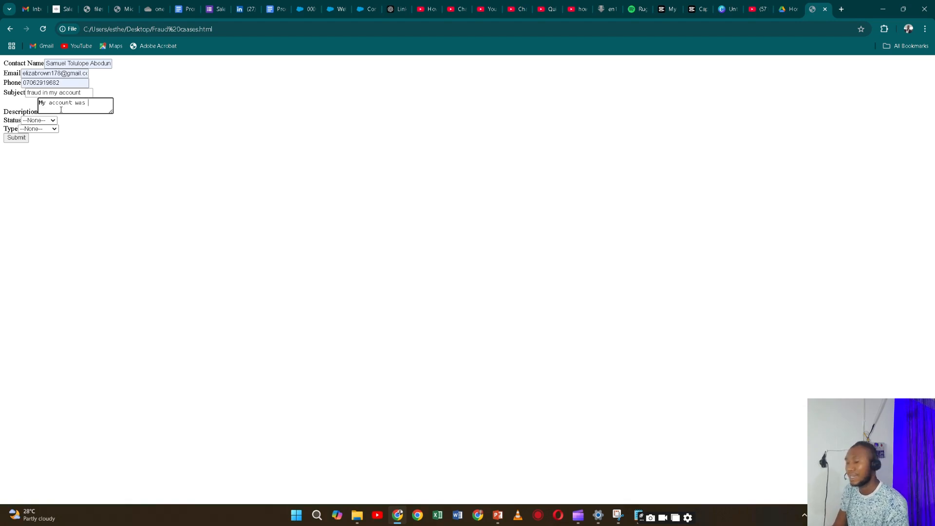
pyautogui.write(' hack')
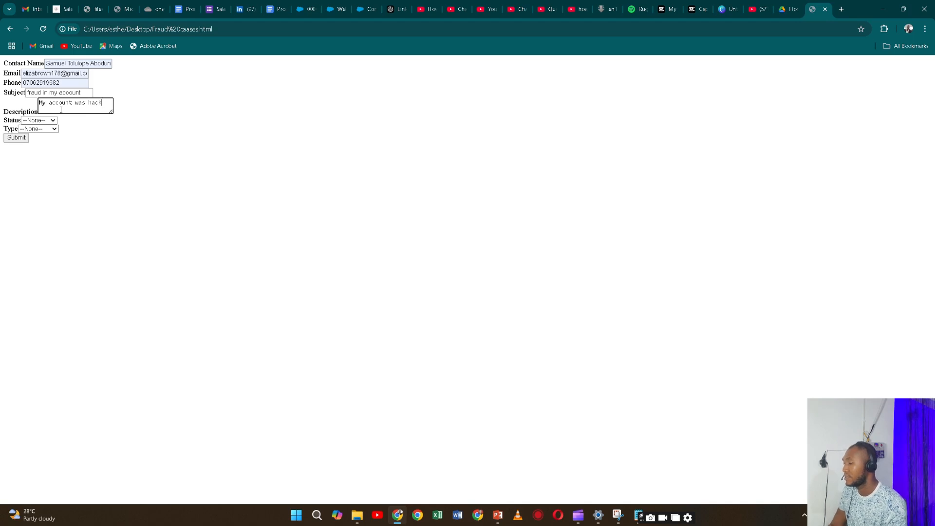
pyautogui.write('ed')
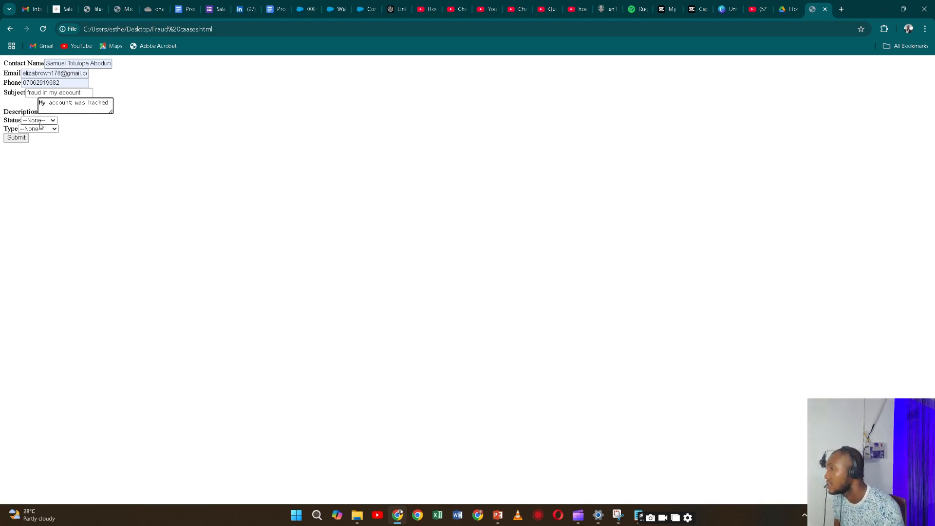
# Set the case status to New and the type to Structural, and submit the web form.
pyautogui.click(47, 120)
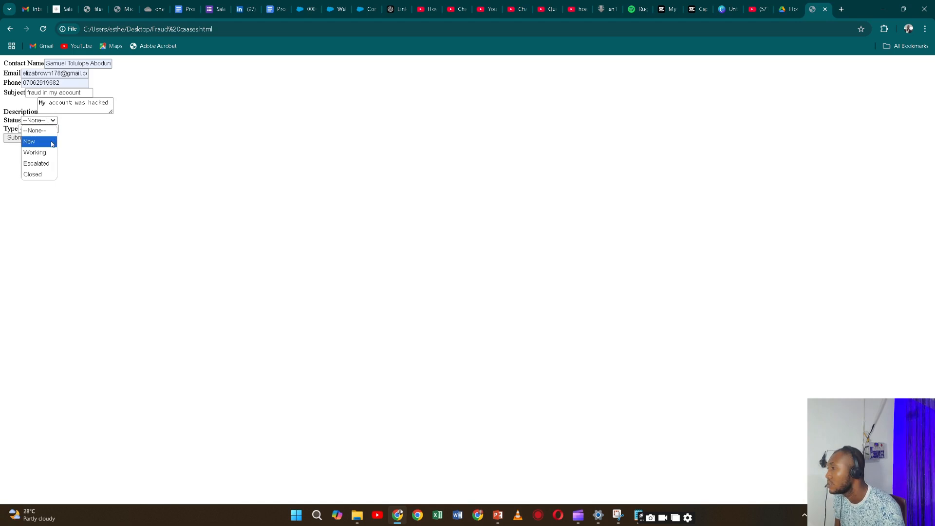
pyautogui.click(52, 142)
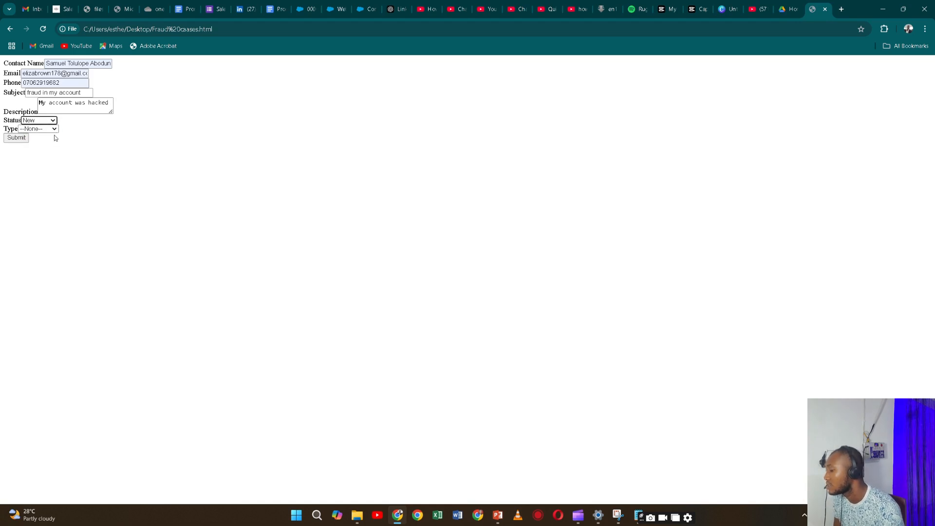
pyautogui.click(55, 134)
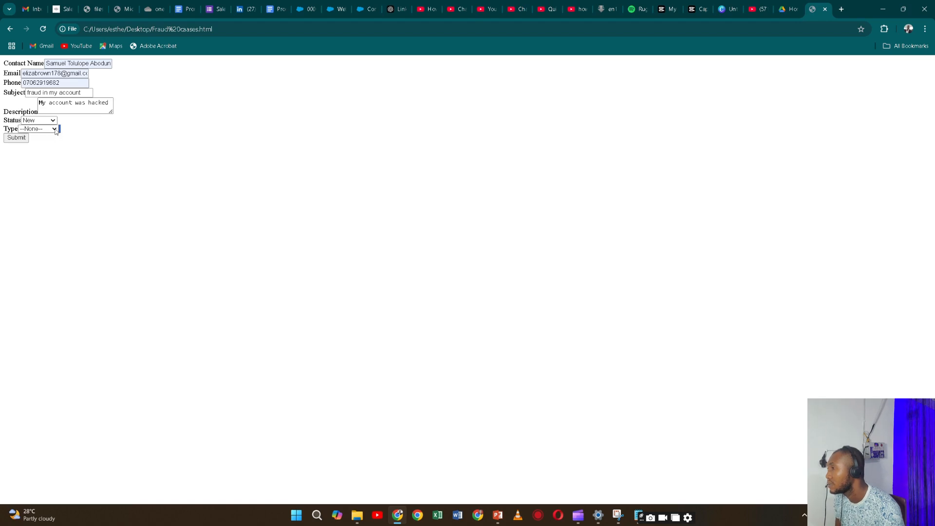
pyautogui.click(54, 129)
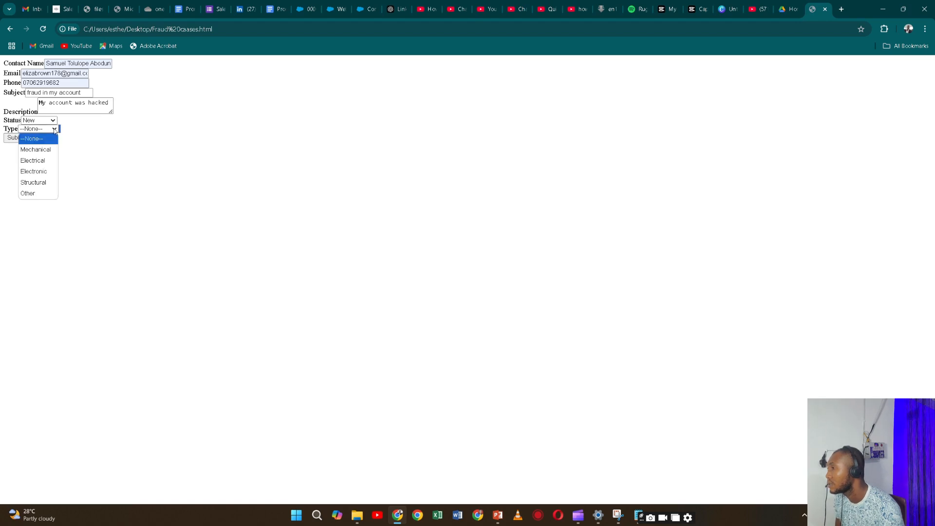
pyautogui.click(38, 181)
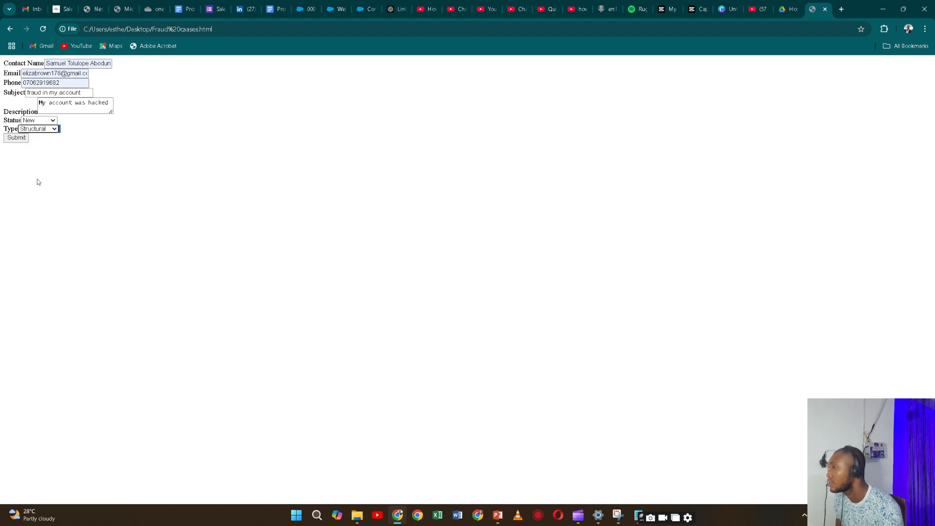
pyautogui.click(24, 139)
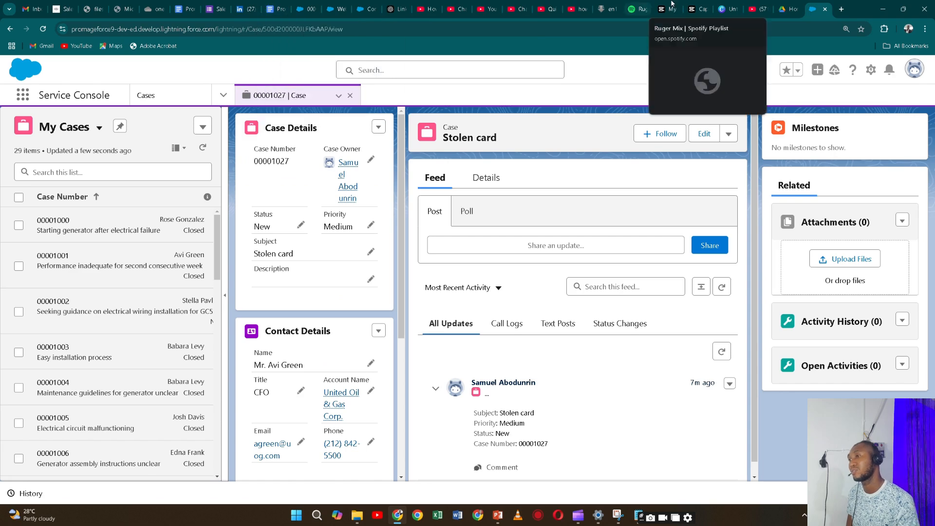
# Close the submitted form's browser tab and clear the "web" search in Service Setup's Quick Find.
pyautogui.click(825, 9)
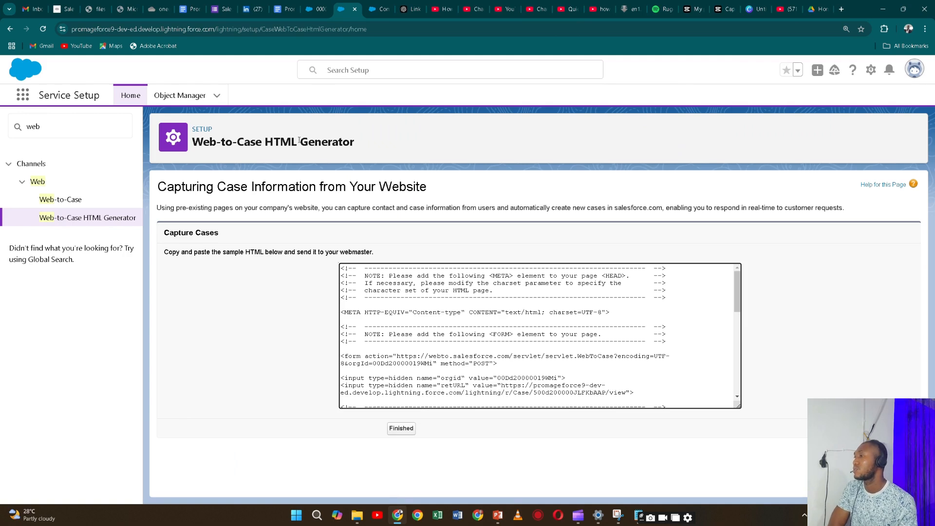
pyautogui.click(83, 126)
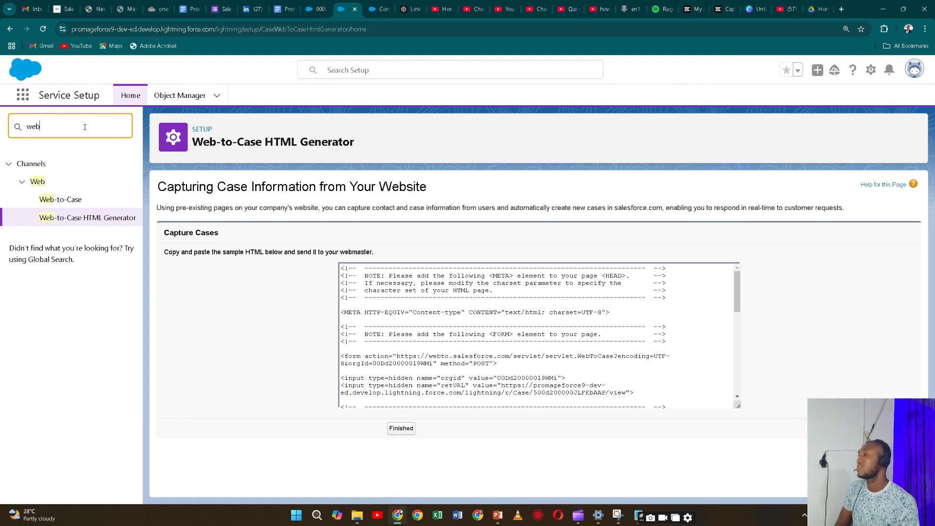
pyautogui.press('BackSpace')
pyautogui.press('BackSpace')
pyautogui.press('BackSpace')
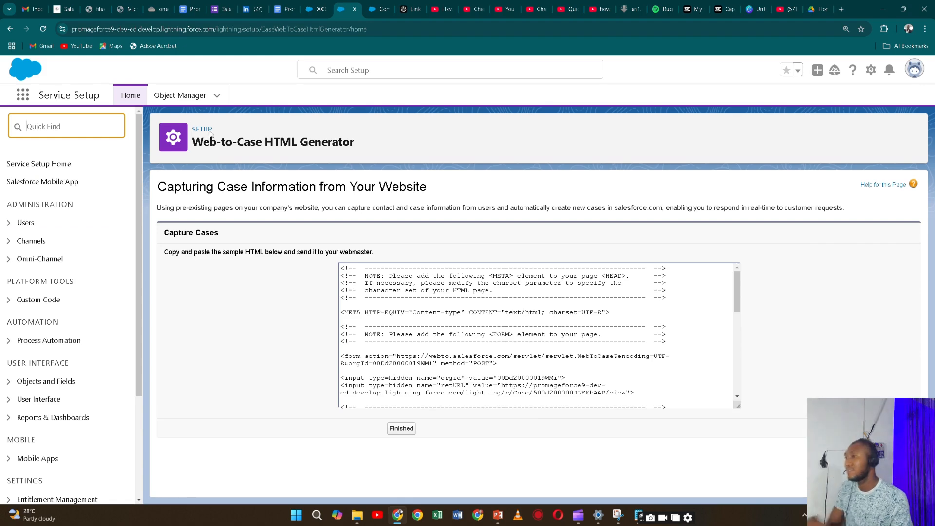
# Reload the Service Console case page and show the My Open Cases list to look for the submitted fraud case.
pyautogui.click(319, 12)
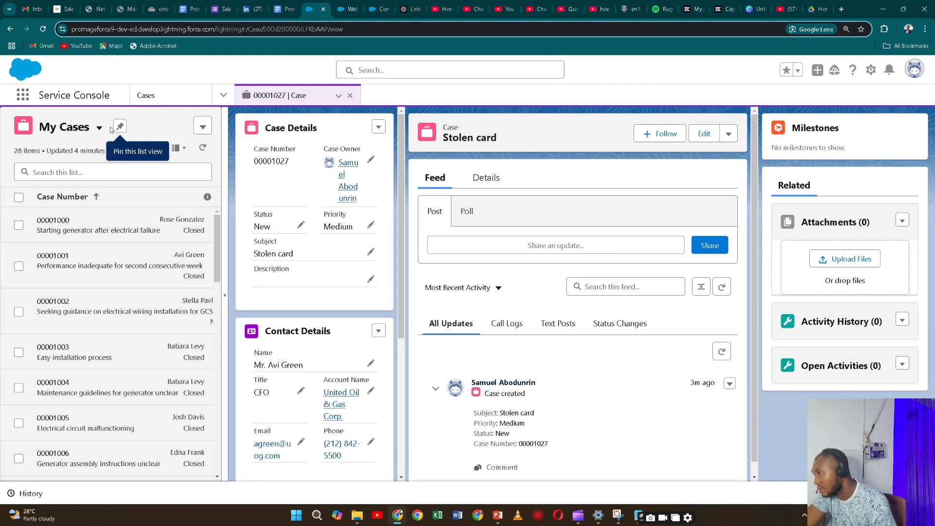
pyautogui.click(42, 29)
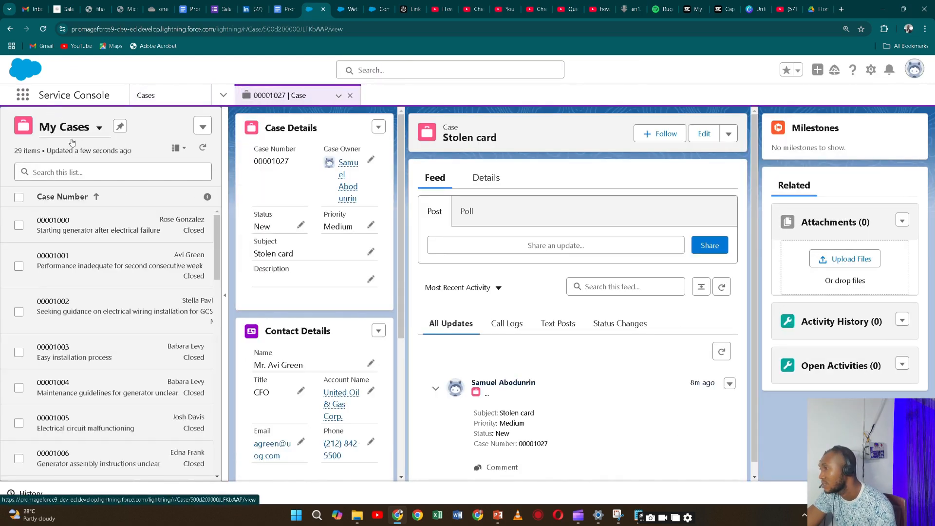
pyautogui.click(99, 127)
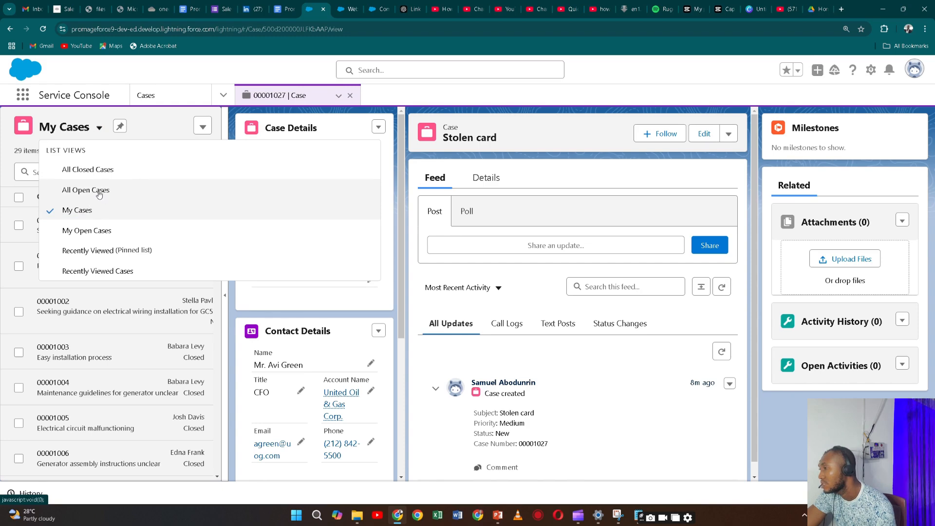
pyautogui.click(92, 229)
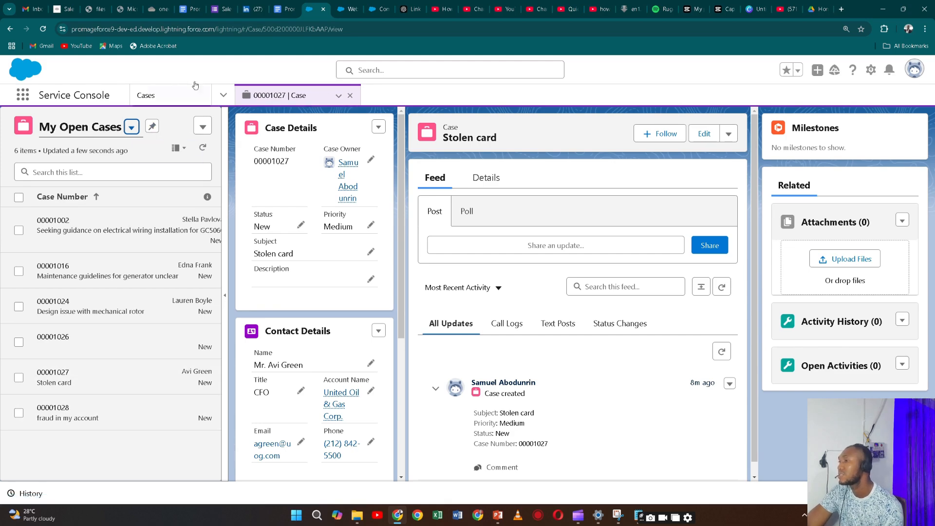
# Find Email-to-Case in Service Setup using "ema" and continue past its introduction page, choosing not to show it again.
pyautogui.click(348, 9)
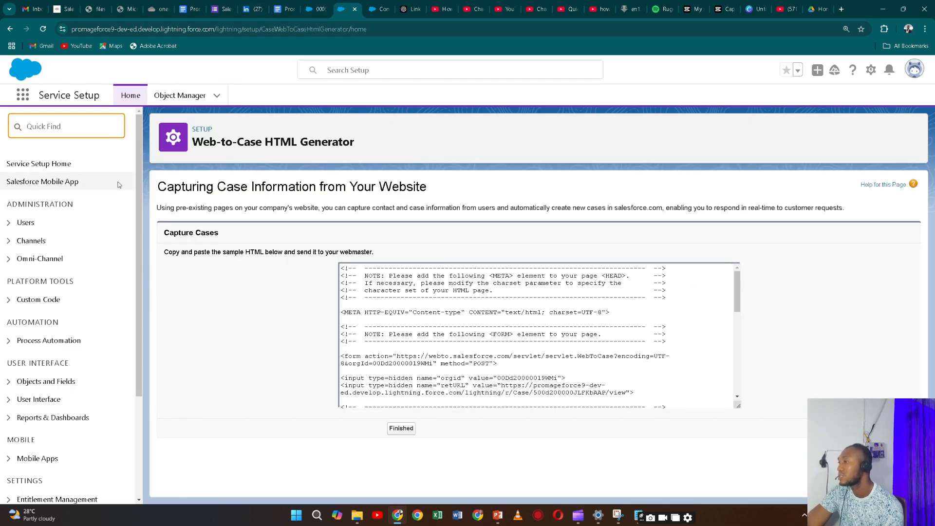
pyautogui.click(61, 127)
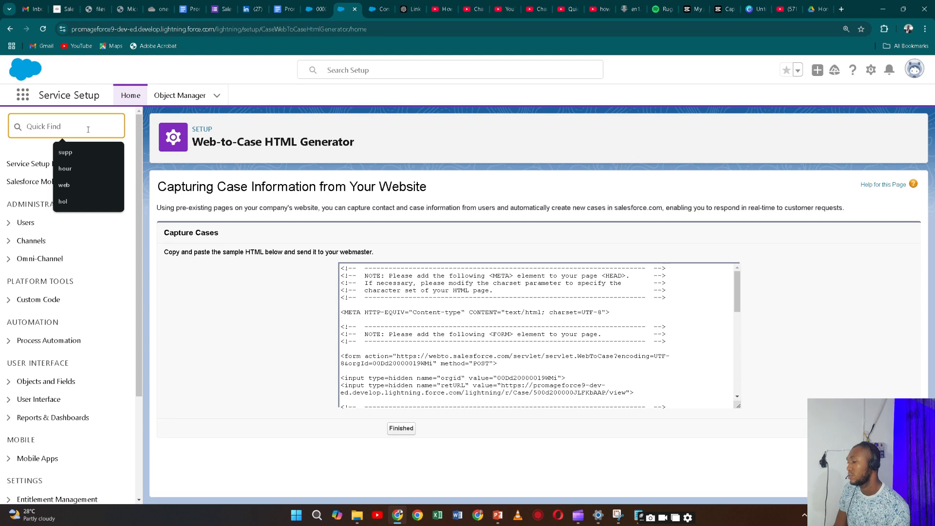
pyautogui.write('e')
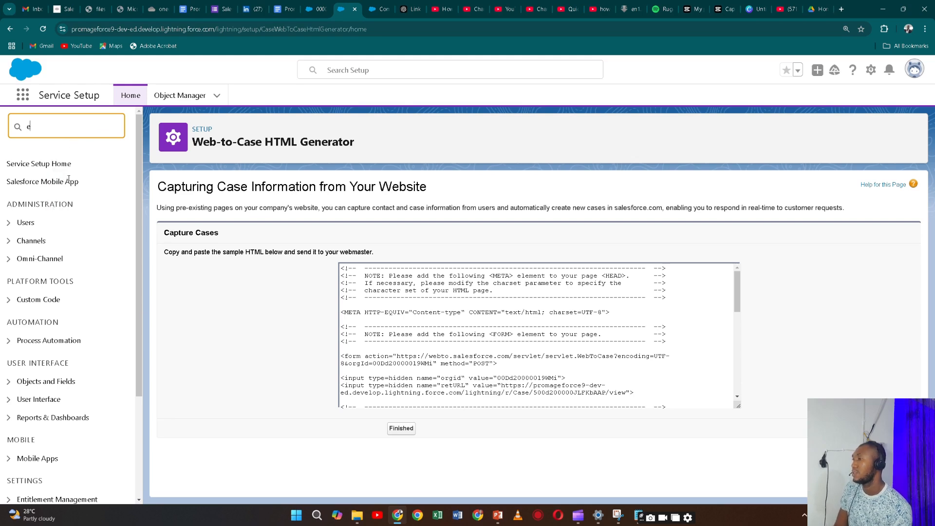
pyautogui.write('ma')
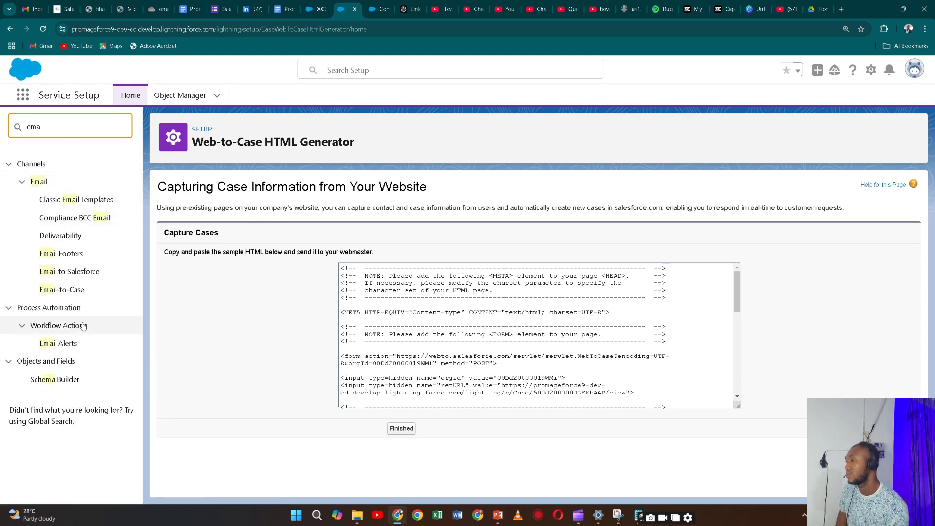
pyautogui.click(59, 290)
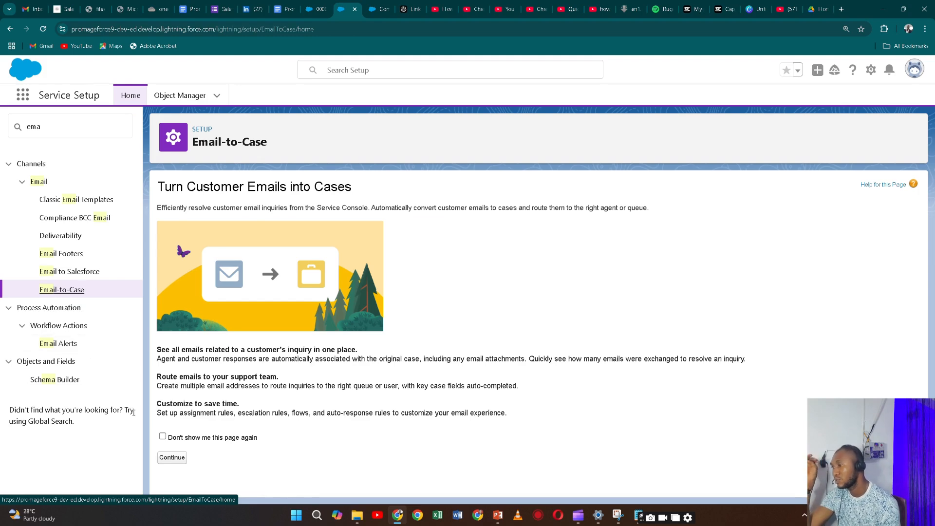
pyautogui.click(162, 436)
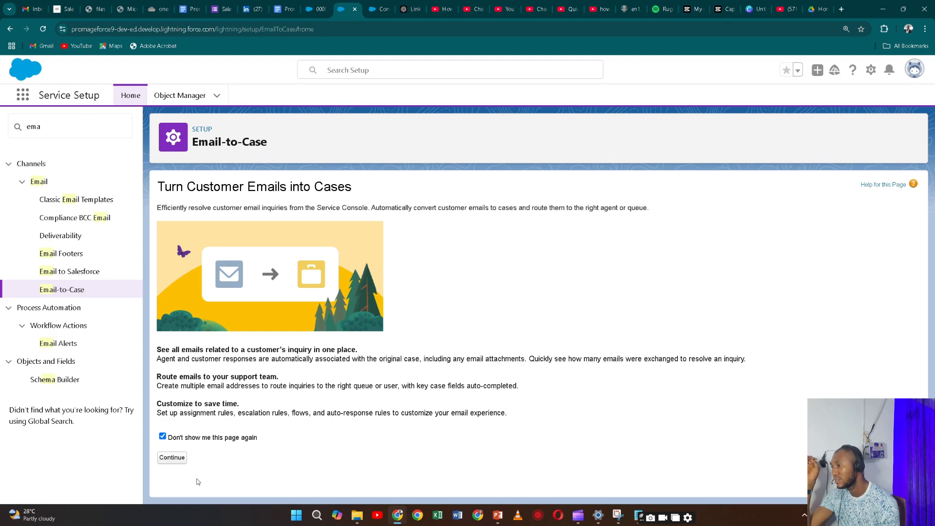
pyautogui.click(173, 458)
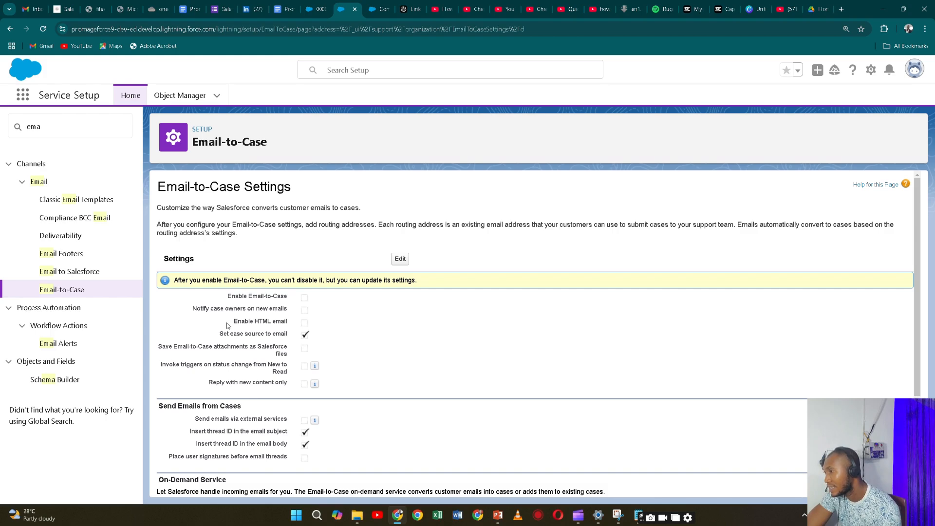
# Enable Email-to-Case and its on-demand service in the Email-to-Case settings, and save them.
pyautogui.click(400, 258)
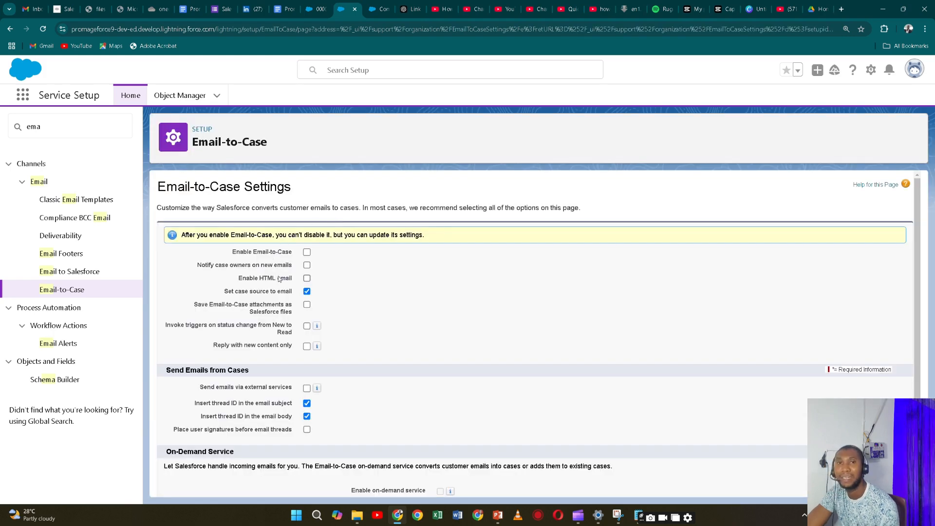
pyautogui.click(306, 253)
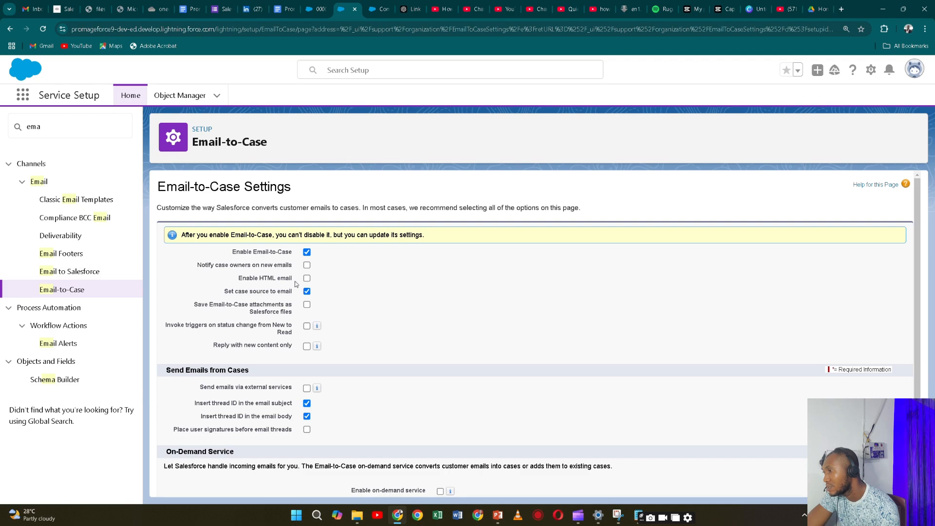
pyautogui.scroll(-2, 281, 296)
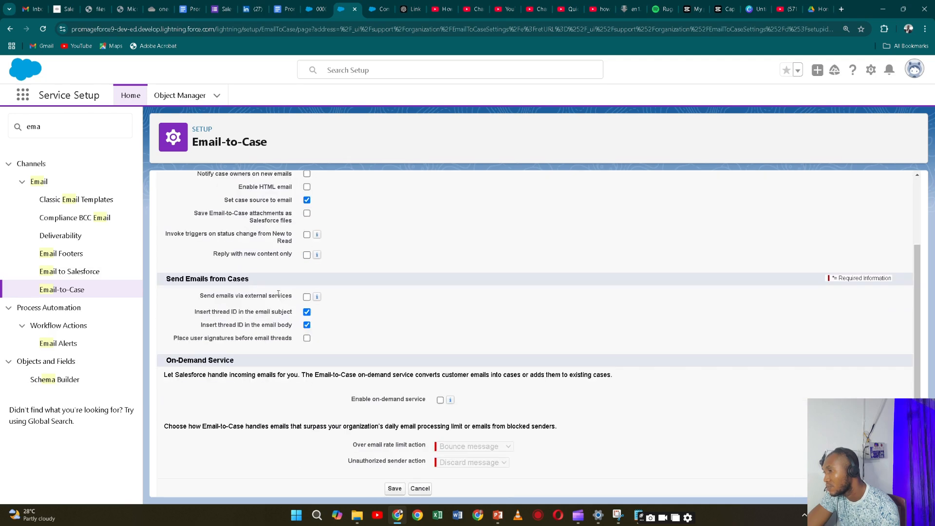
pyautogui.scroll(-1, 278, 293)
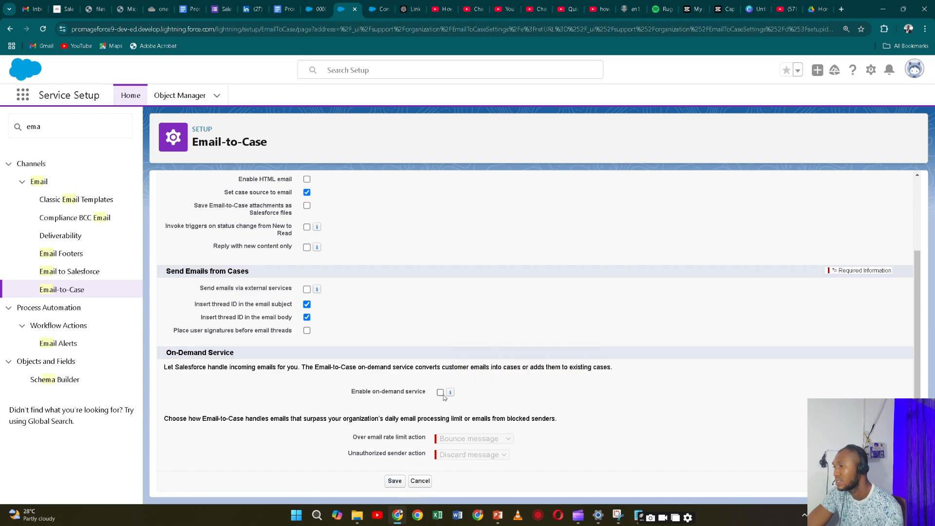
pyautogui.click(395, 482)
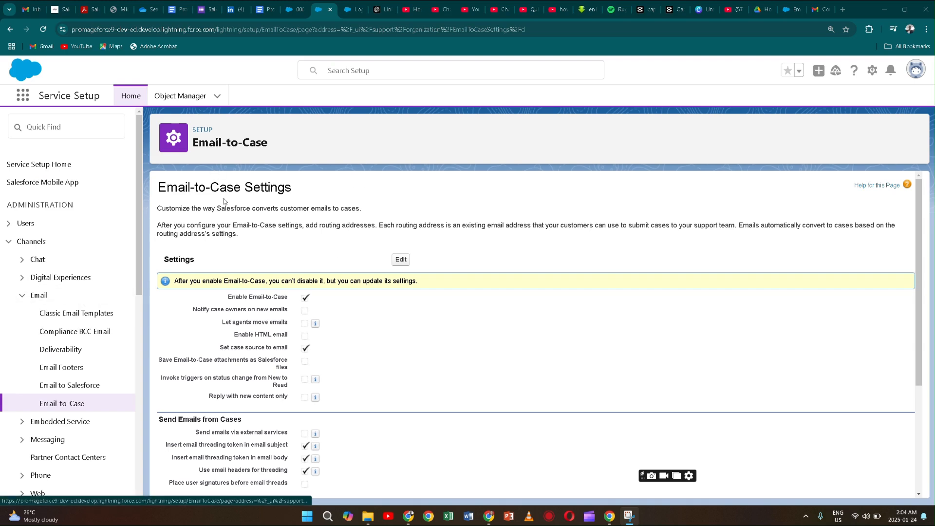
# Start a new Email2Case routing address named "Wrong debits" and fill in the support mailbox's e-mail address.
pyautogui.scroll(-3, 278, 297)
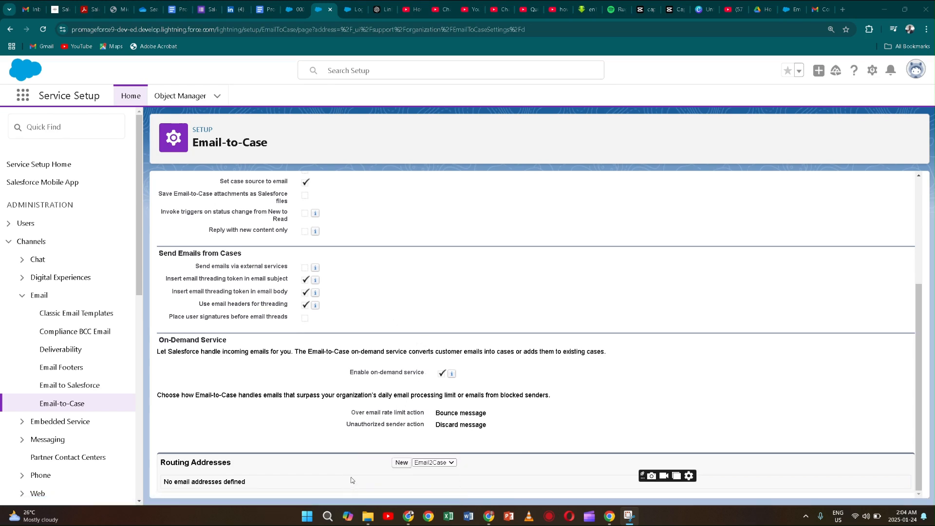
pyautogui.click(394, 467)
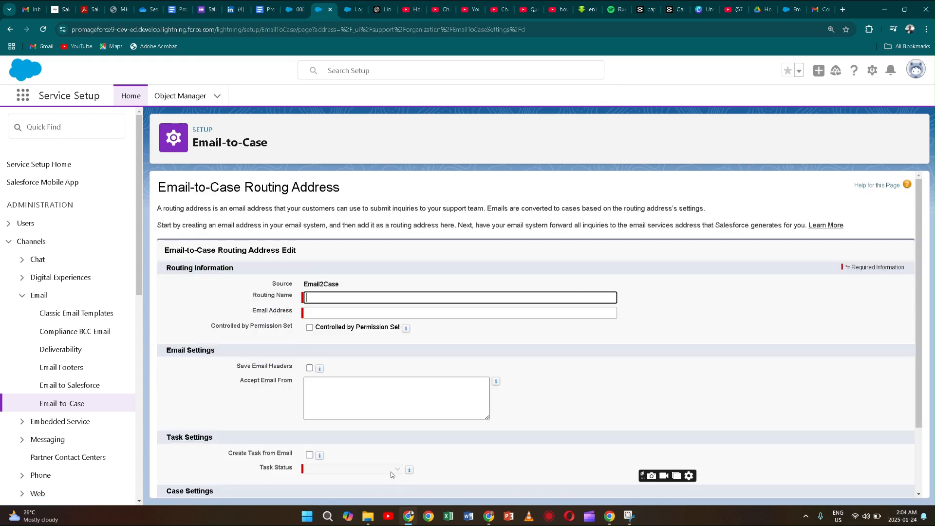
pyautogui.click(331, 301)
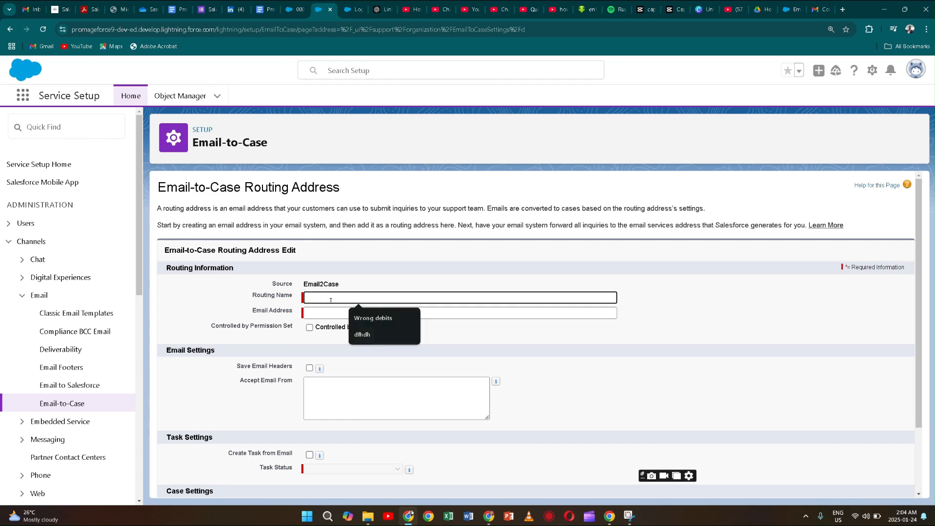
pyautogui.click(375, 320)
pyautogui.click(356, 315)
pyautogui.click(356, 315)
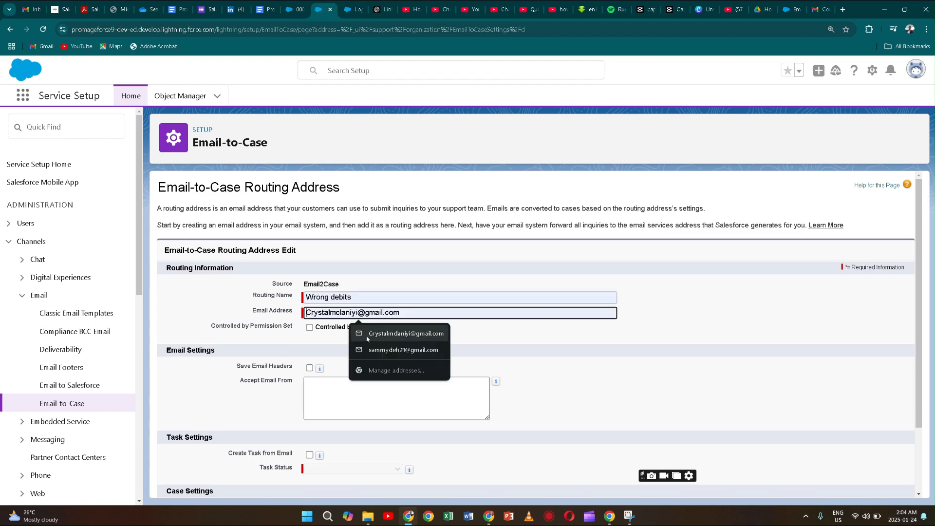
pyautogui.click(377, 336)
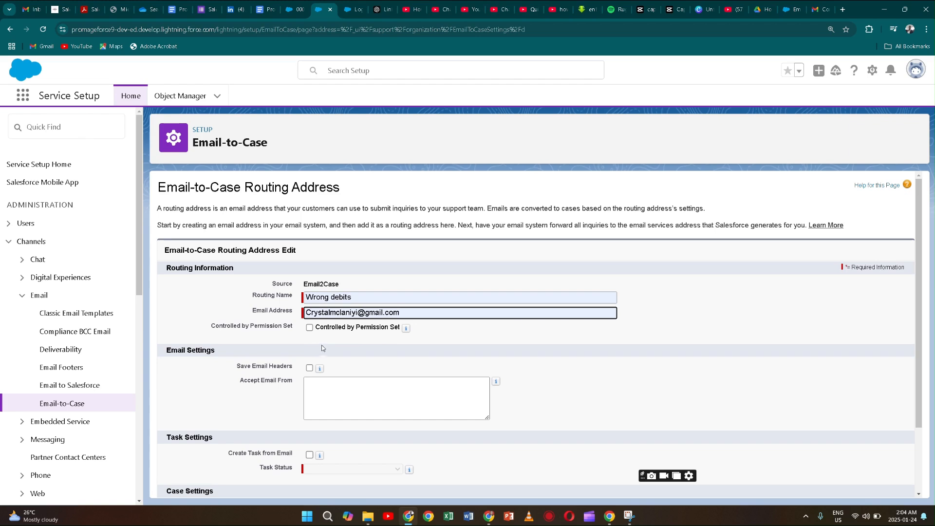
# Enable Create Task from Email for the routing address and set the task status to In Progress.
pyautogui.scroll(-1, 288, 327)
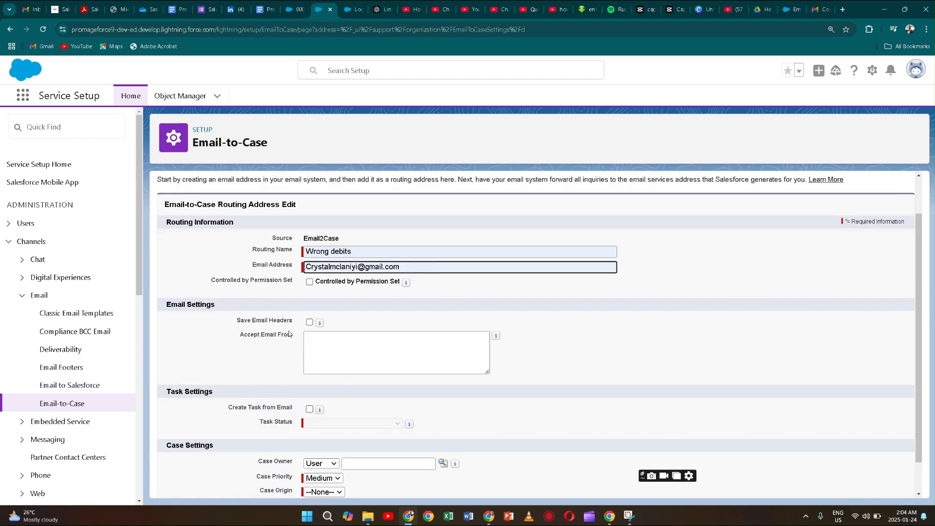
pyautogui.scroll(-1, 291, 333)
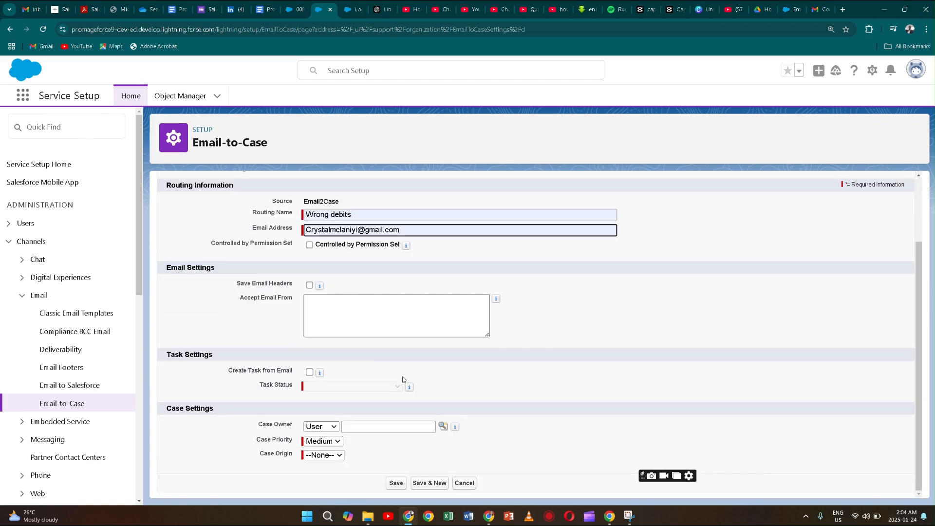
pyautogui.click(311, 373)
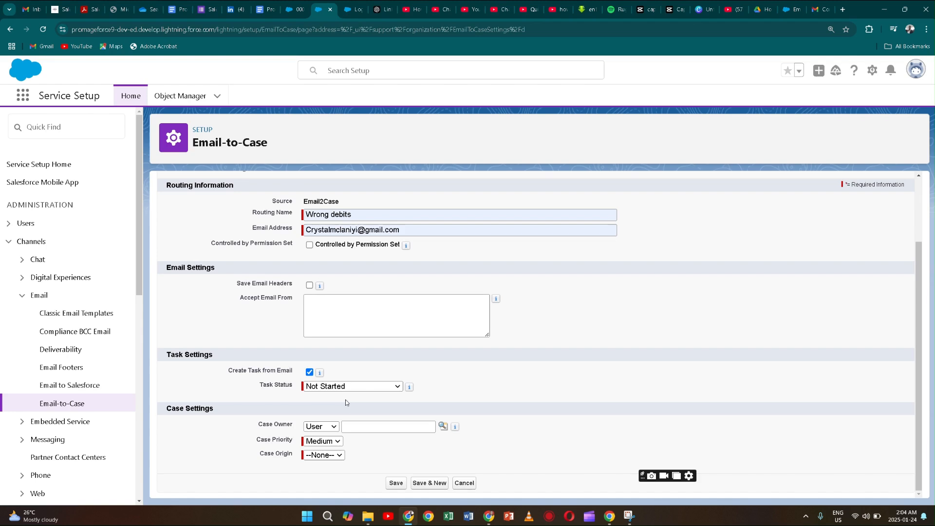
pyautogui.click(392, 388)
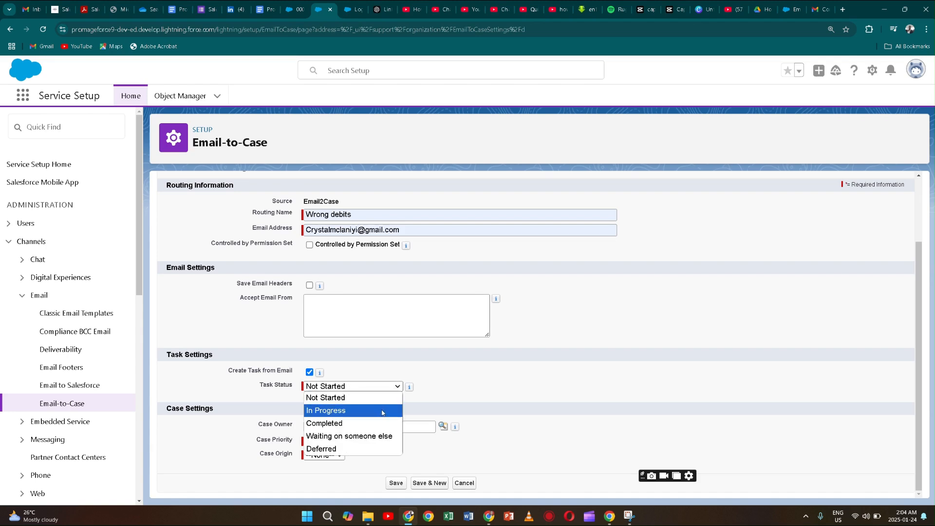
pyautogui.click(382, 412)
pyautogui.click(390, 388)
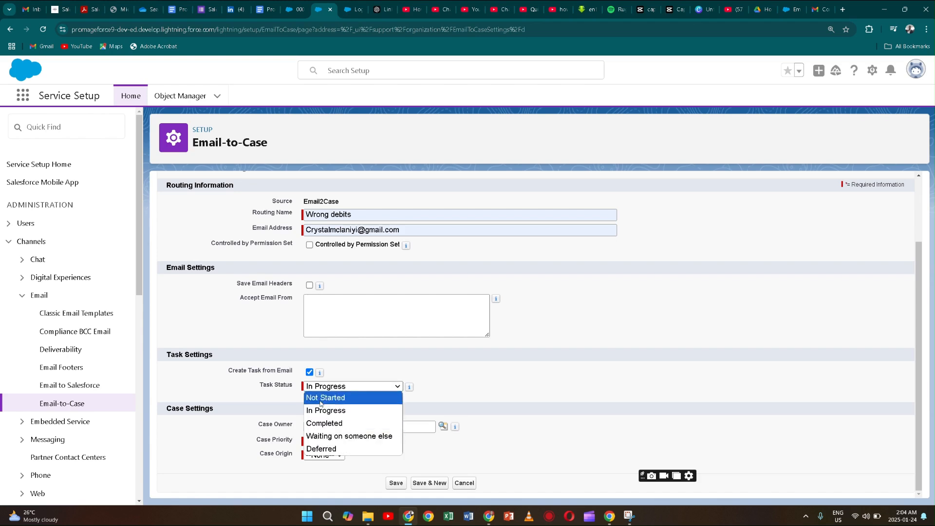
pyautogui.click(395, 391)
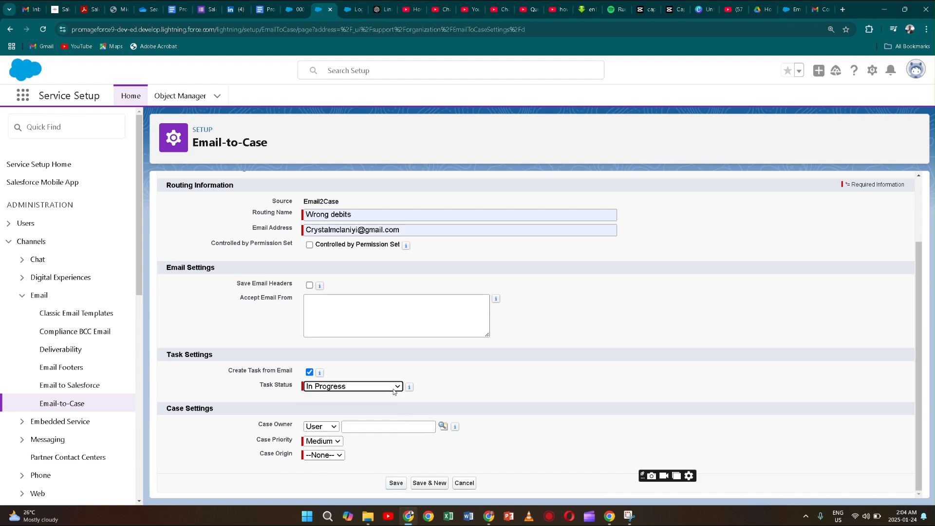
# Keep User as the case owner type, set case priority to High and case origin to Email, and save the routing address.
pyautogui.click(328, 429)
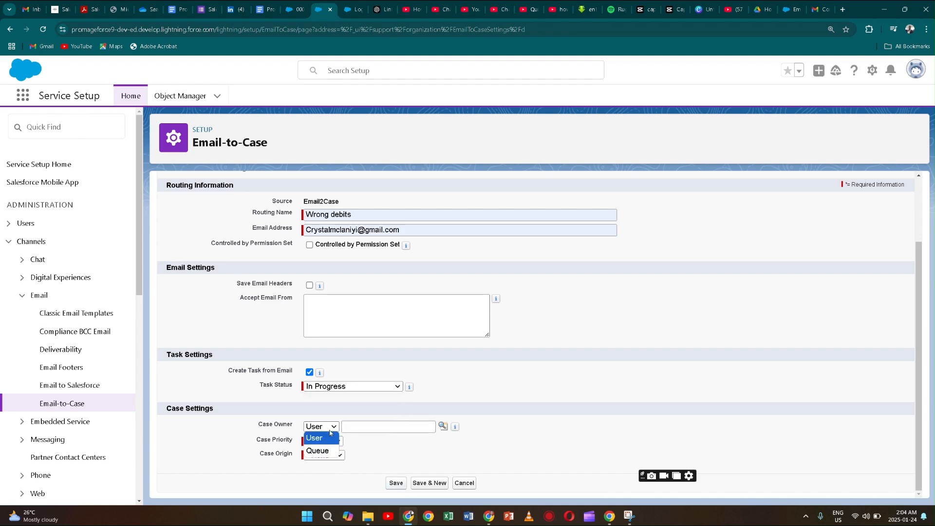
pyautogui.click(332, 442)
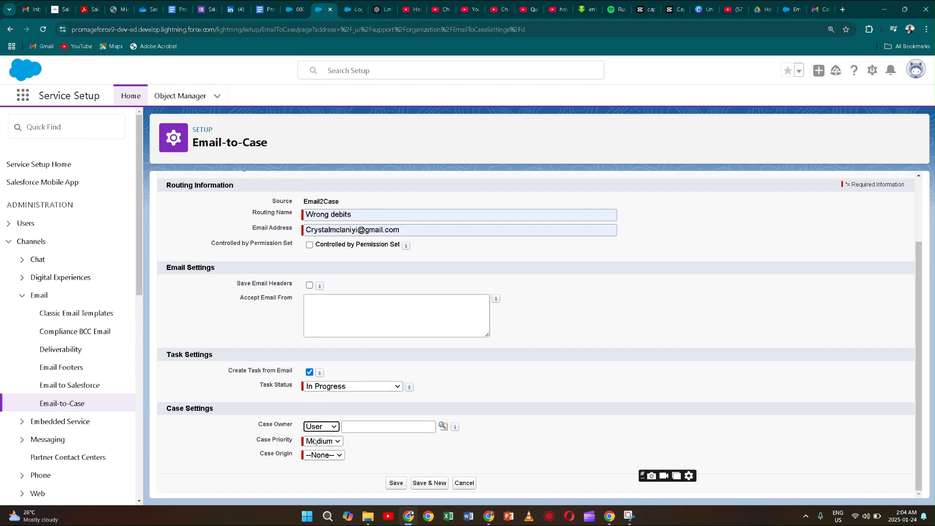
pyautogui.click(336, 442)
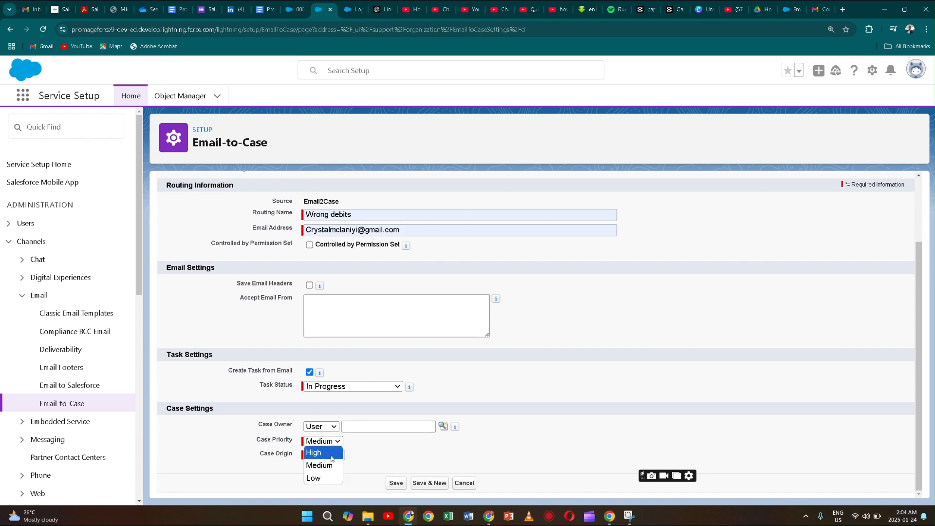
pyautogui.click(332, 453)
pyautogui.click(332, 455)
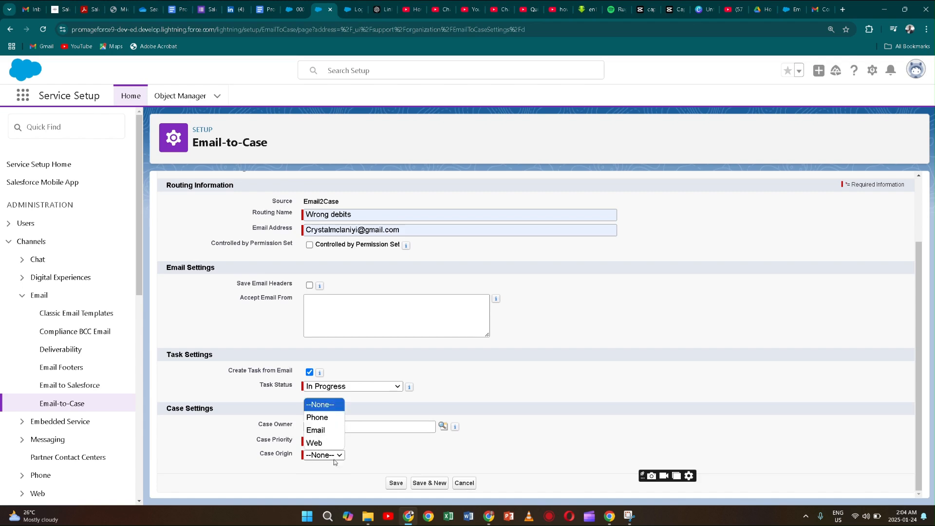
pyautogui.click(317, 430)
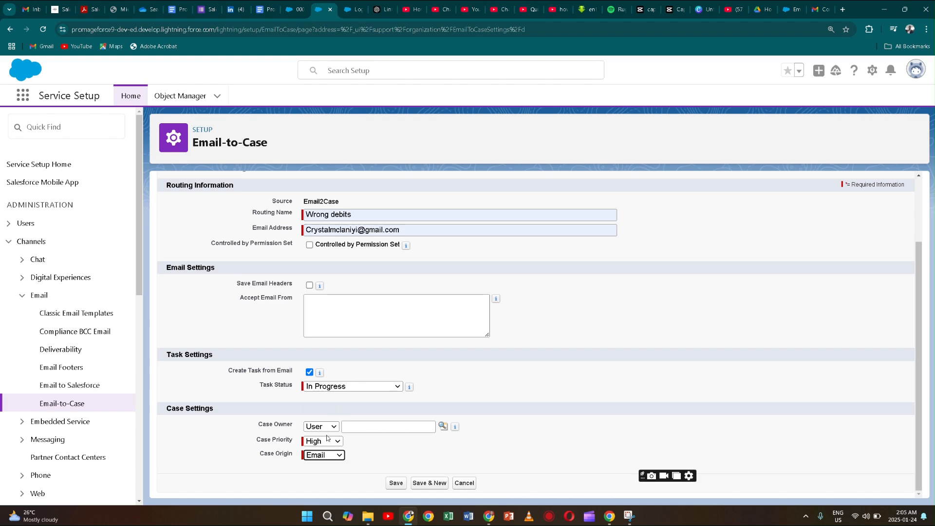
pyautogui.click(395, 485)
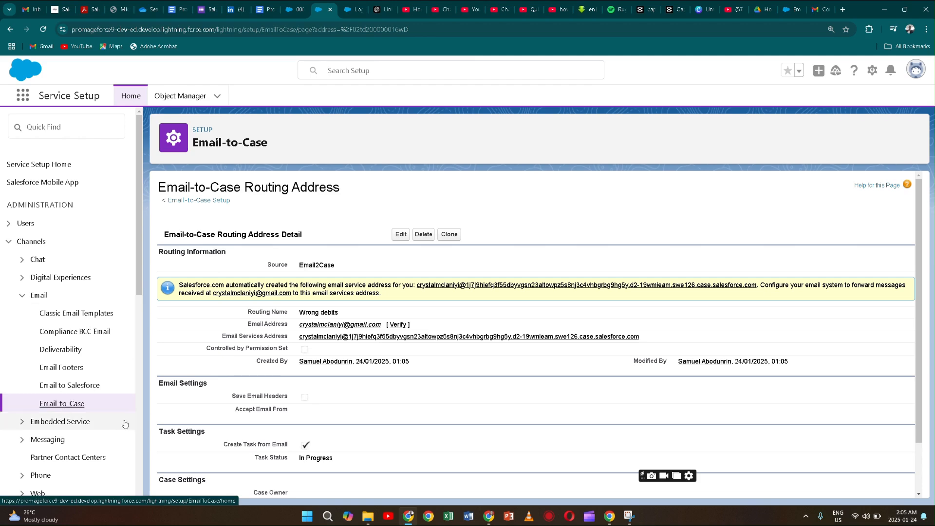
# Return to the Email-to-Case settings page and review the enabled settings and the routing addresses list.
pyautogui.click(49, 405)
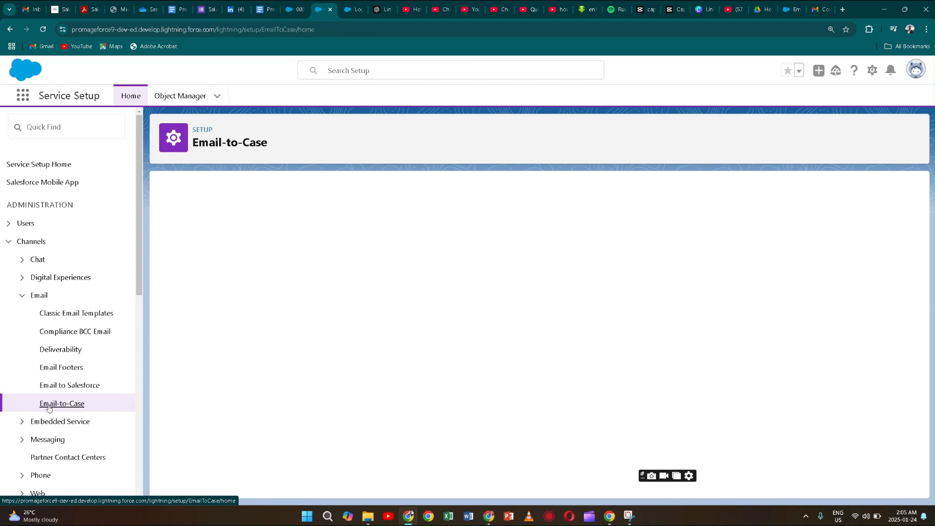
pyautogui.scroll(-4, 285, 294)
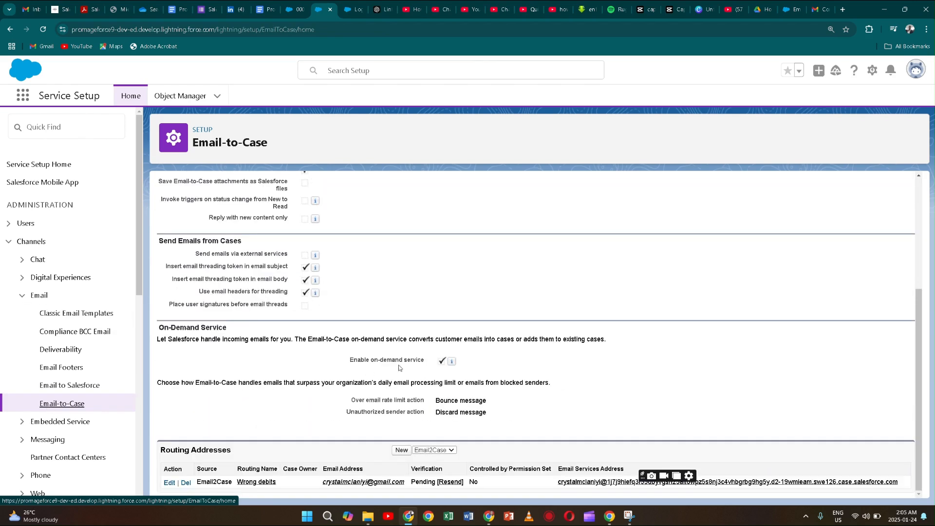
pyautogui.moveTo(451, 360)
pyautogui.scroll(4, 235, 296)
pyautogui.scroll(-1, 235, 296)
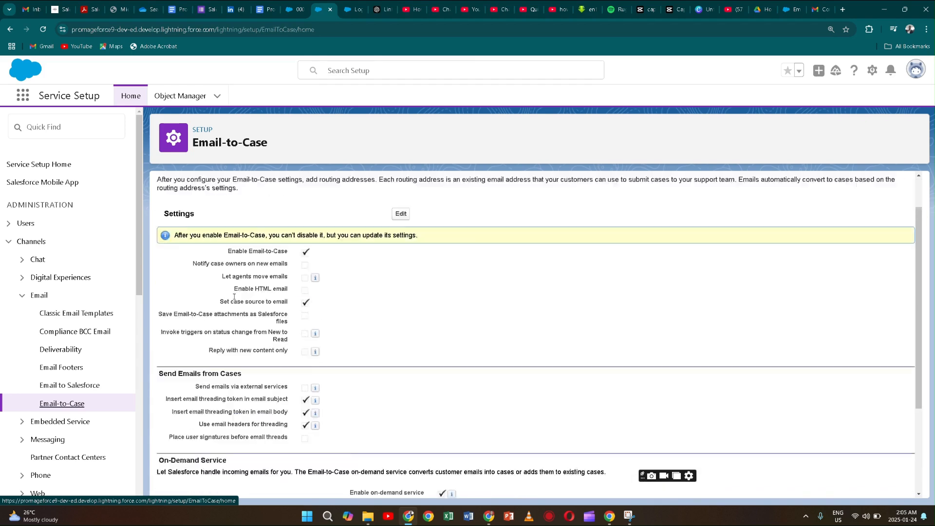
pyautogui.scroll(-3, 234, 296)
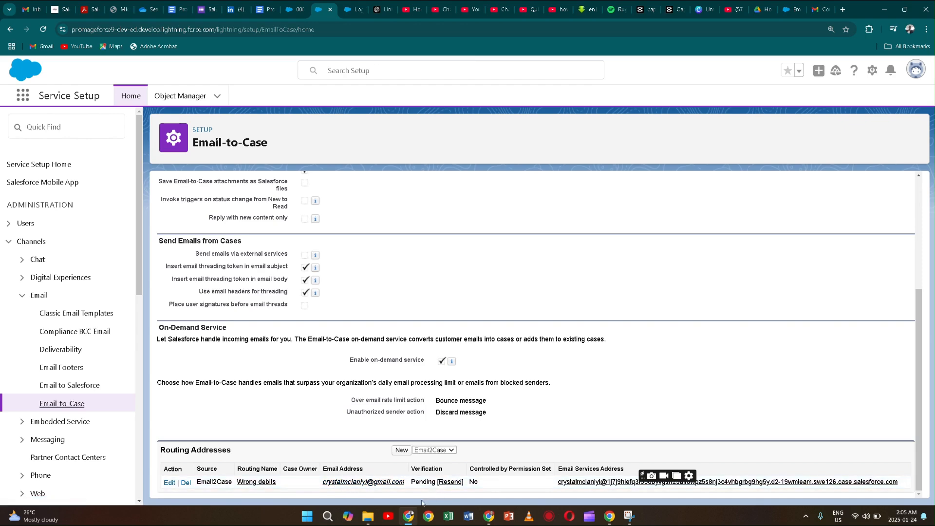
# Switch to the routing mailbox's Gmail inbox and verify the routing address through the Salesforce verification e-mail.
pyautogui.hotkey('alt', 'Tab')
pyautogui.hotkey('alt', 'Tab')
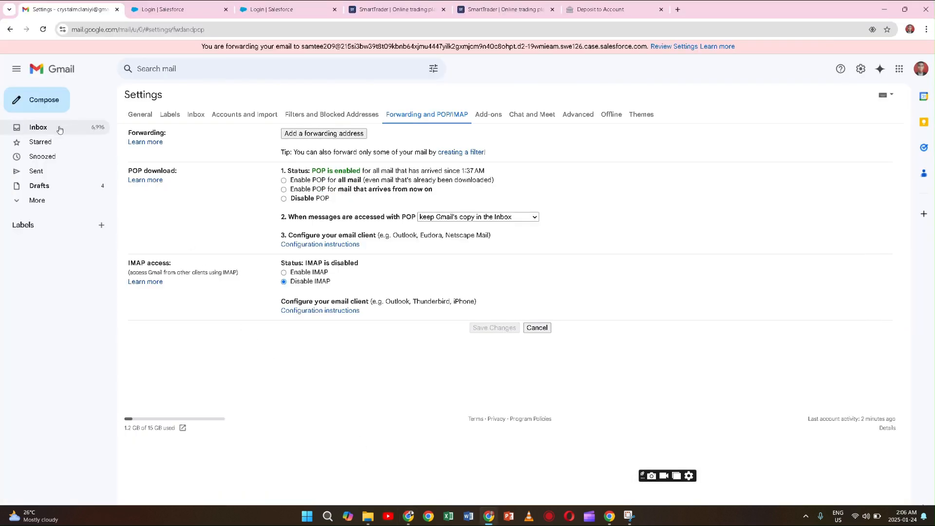
pyautogui.click(61, 131)
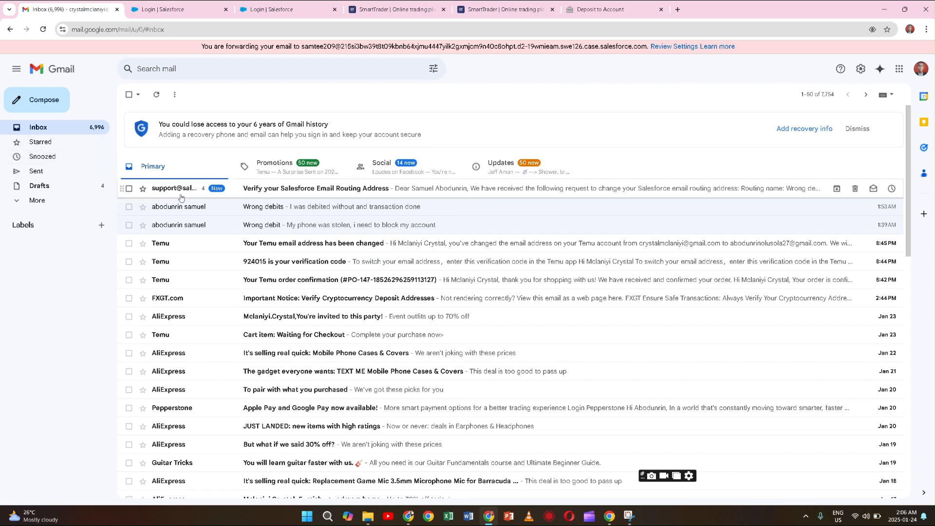
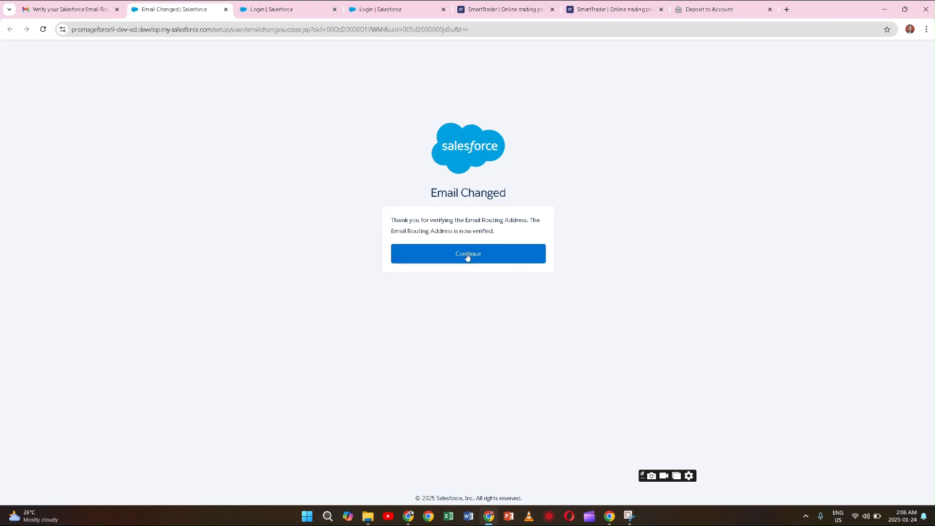
# Enlarge the Email Changed confirmation to read it, reduce the zoom to 90%, and continue to the Salesforce login page.
pyautogui.hotkey('ctrl', '+')
pyautogui.hotkey('ctrl', '+')
pyautogui.hotkey('ctrl', '+')
pyautogui.hotkey('ctrl', '+')
pyautogui.hotkey('ctrl', '+')
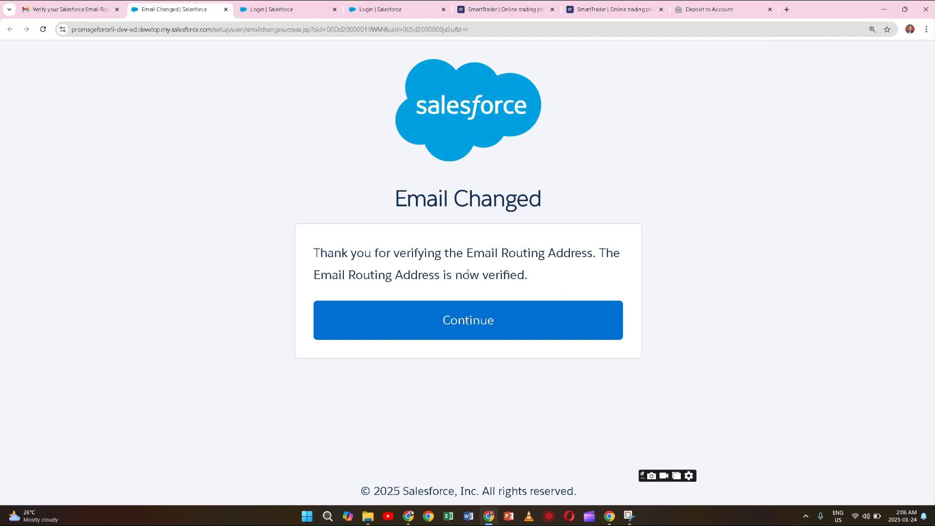
pyautogui.hotkey('ctrl', '-')
pyautogui.hotkey('ctrl', '-')
pyautogui.hotkey('ctrl', '-')
pyautogui.hotkey('ctrl', '-')
pyautogui.hotkey('ctrl', '-')
pyautogui.hotkey('ctrl', '-')
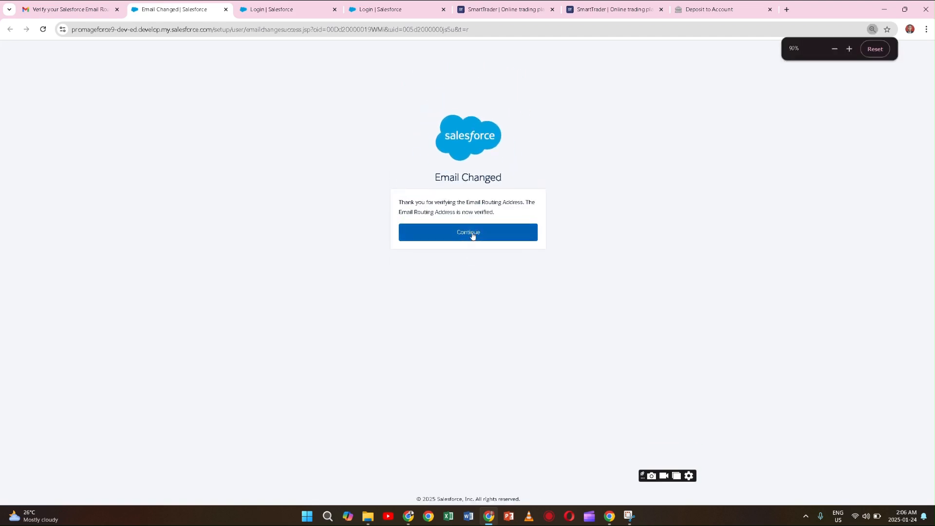
pyautogui.click(472, 234)
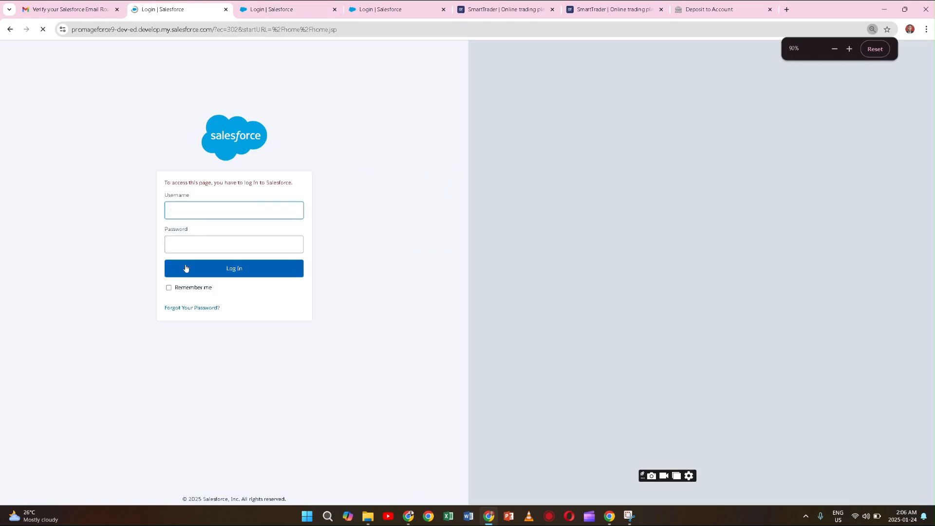
# Switch back to Service Setup, reload the Email-to-Case page, and copy the Wrong debits routing address's email services address.
pyautogui.hotkey('alt', 'Tab')
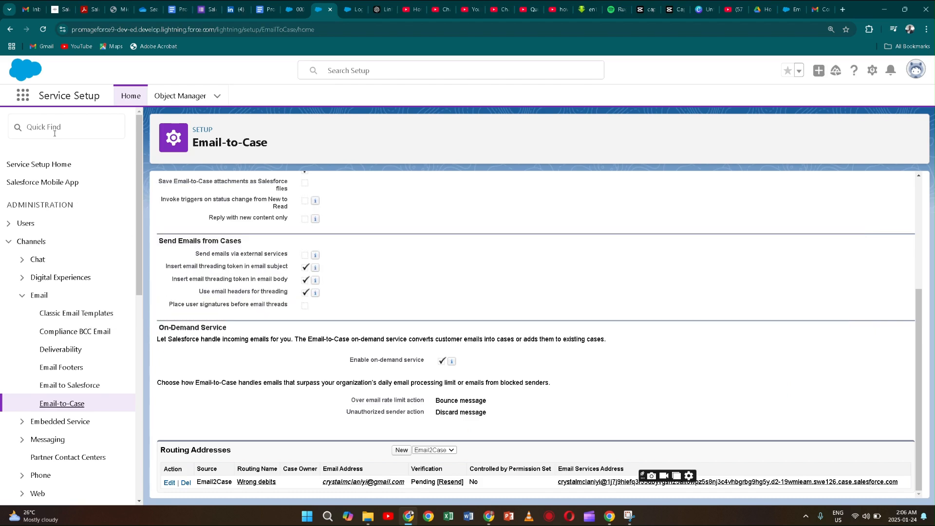
pyautogui.click(43, 29)
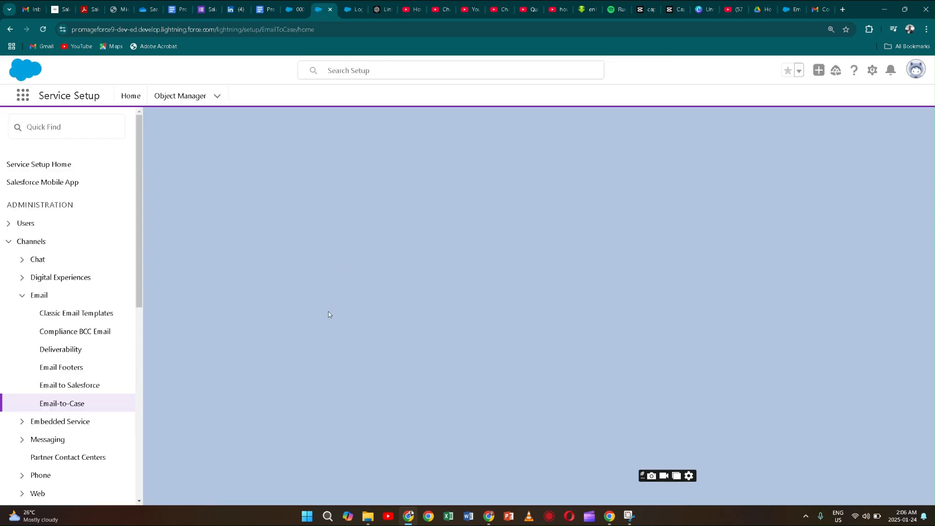
pyautogui.scroll(-8, 329, 315)
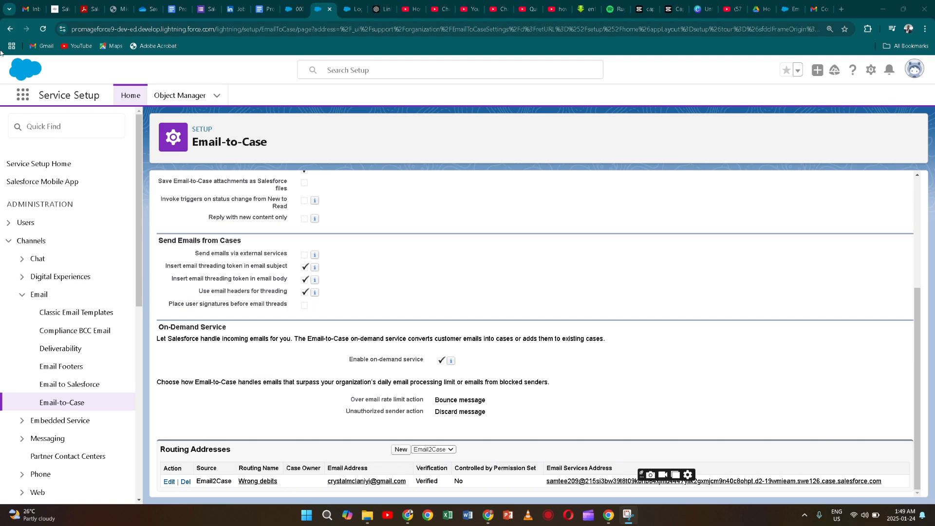
pyautogui.rightClick(603, 480)
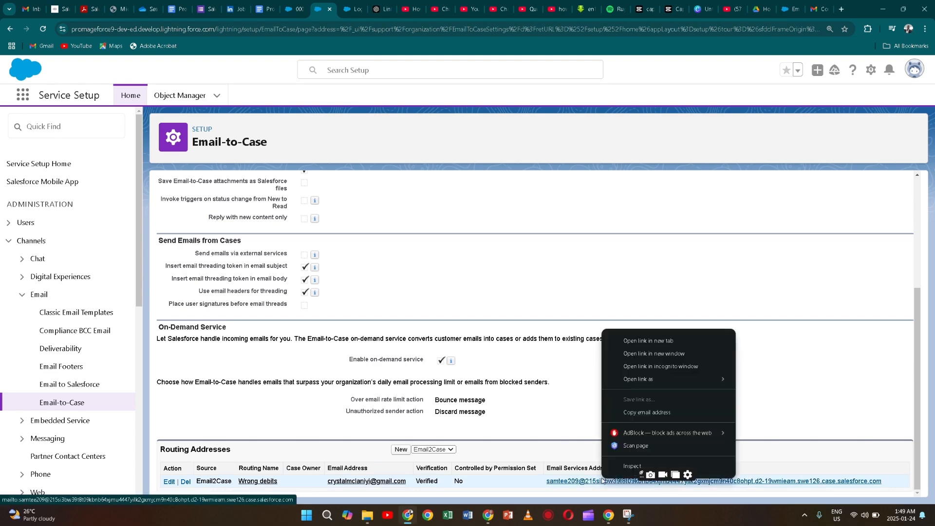
pyautogui.click(657, 414)
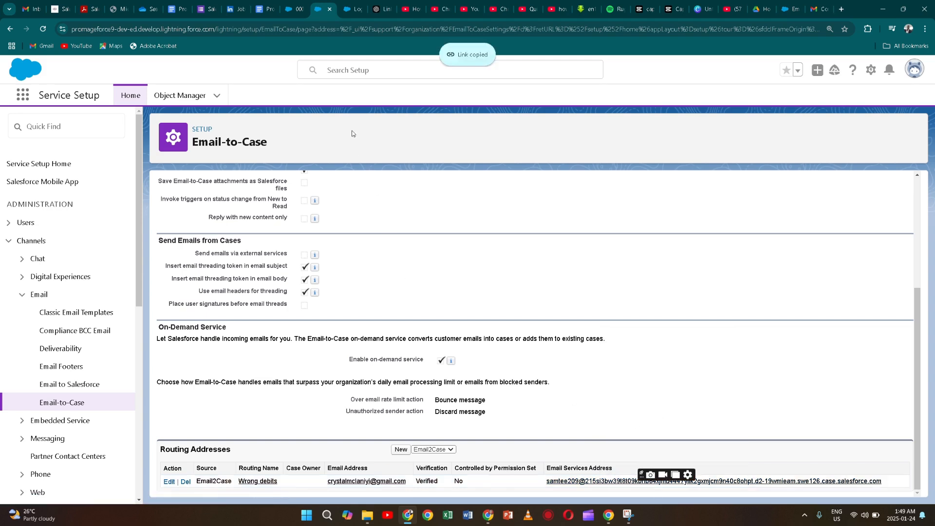
# Switch to the routing mailbox's Gmail account and open its Forwarding and POP/IMAP settings.
pyautogui.hotkey('alt', 'Tab')
pyautogui.hotkey('alt', 'Tab')
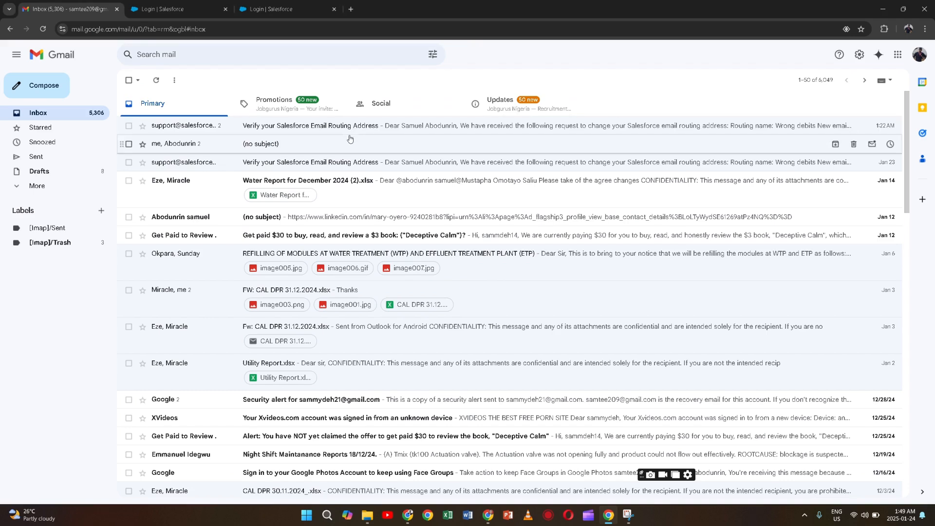
pyautogui.hotkey('alt', 'Tab')
pyautogui.hotkey('alt', 'Tab')
pyautogui.hotkey('alt', 'Tab')
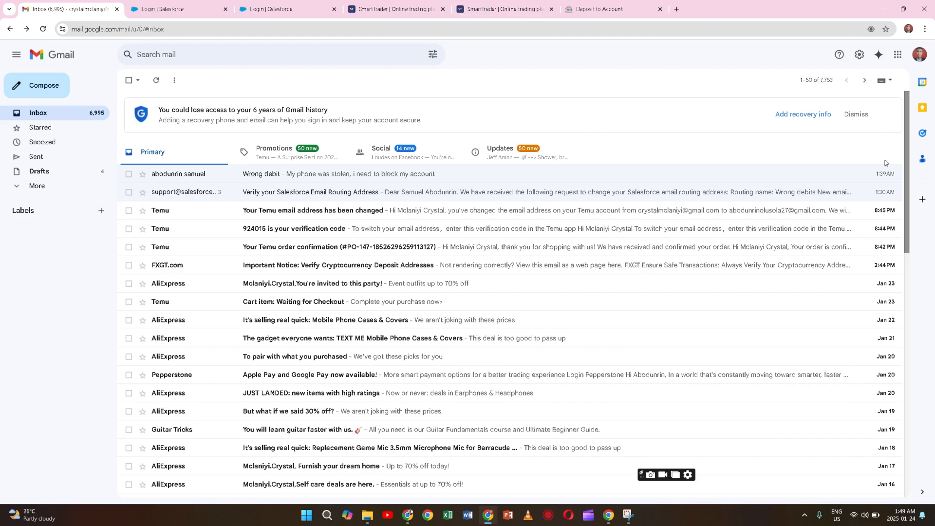
pyautogui.click(859, 58)
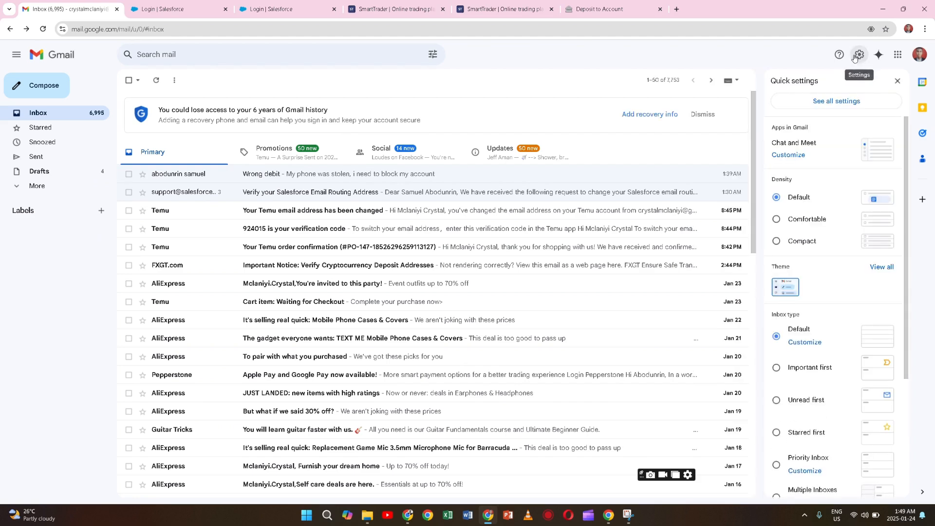
pyautogui.click(854, 103)
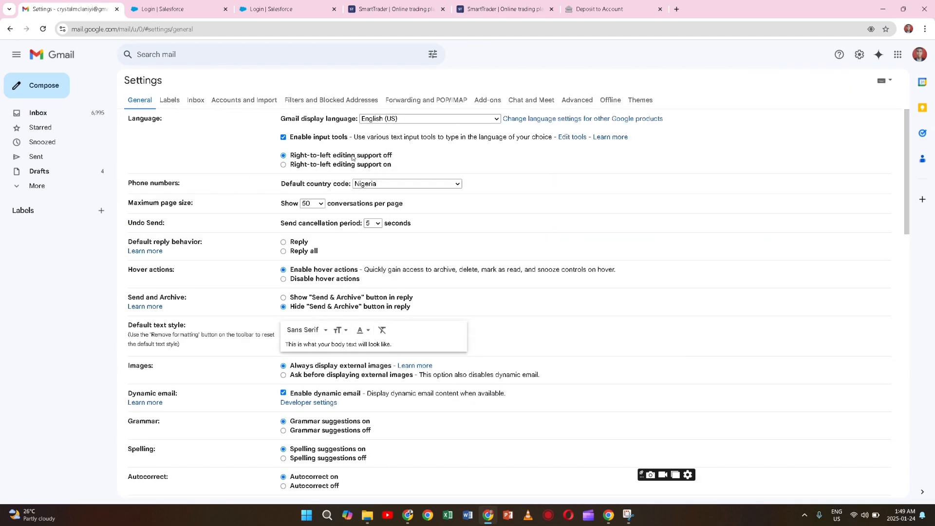
pyautogui.click(414, 103)
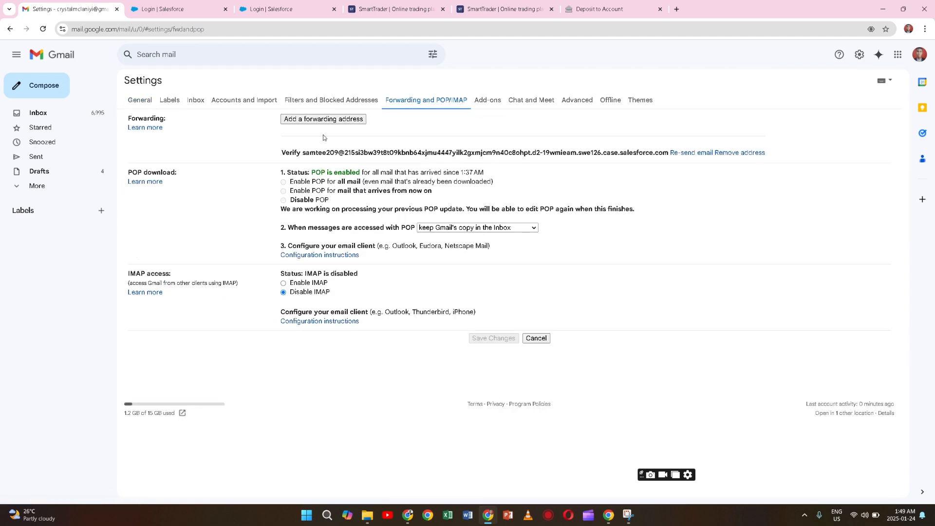
# Try to add the copied Salesforce email services address as a forwarding address, going through Google's identity check, and dismiss the dialog.
pyautogui.click(319, 119)
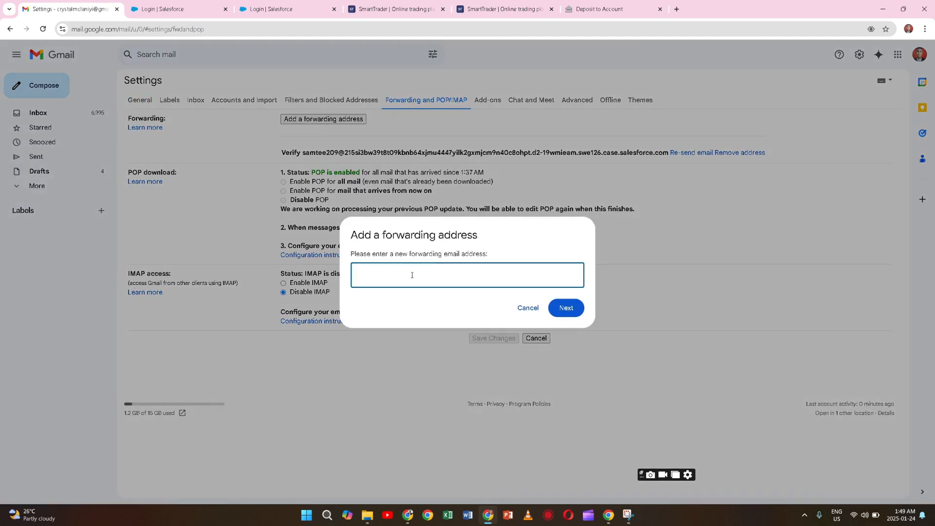
pyautogui.hotkey('ctrl', 'v')
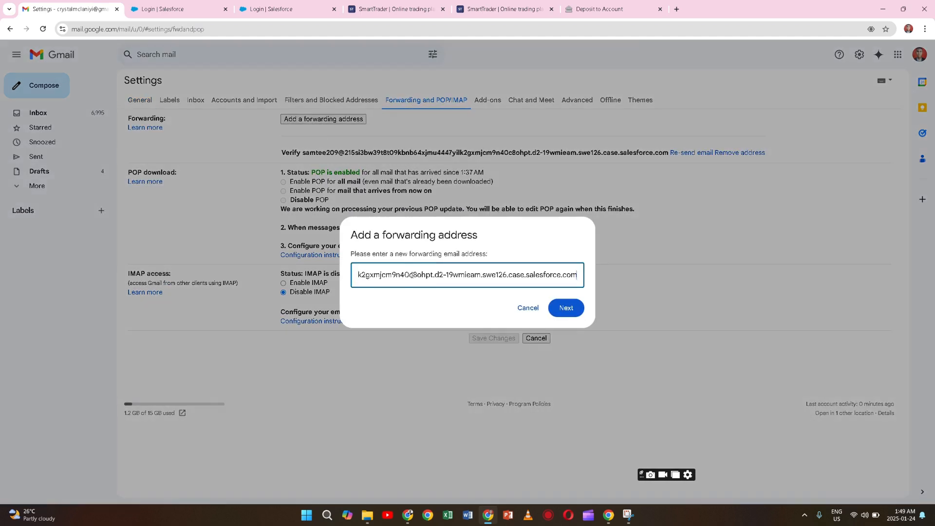
pyautogui.click(569, 316)
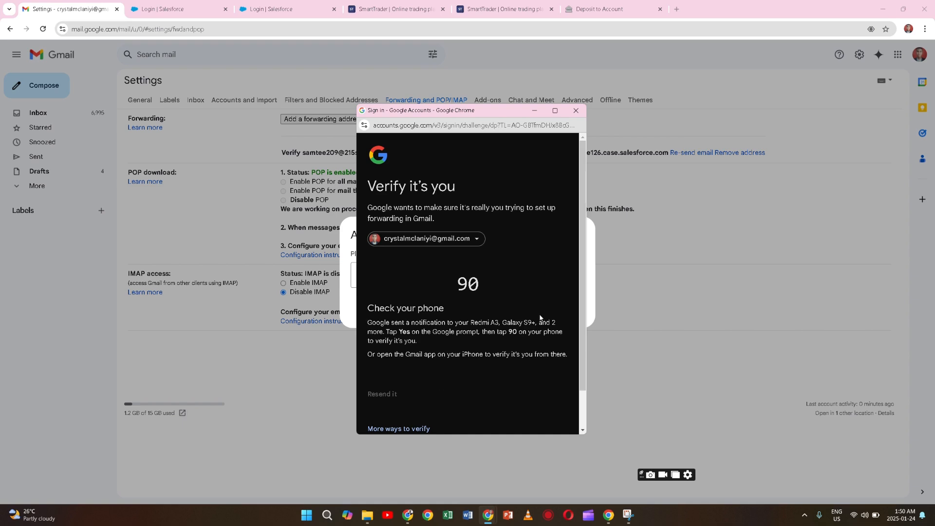
pyautogui.scroll(-1, 414, 413)
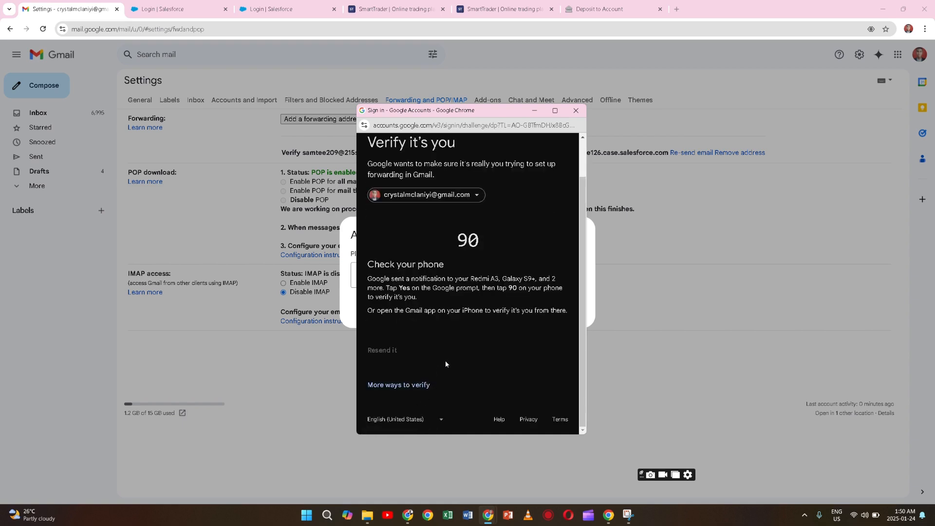
pyautogui.scroll(1, 447, 360)
pyautogui.scroll(-1, 448, 357)
pyautogui.click(382, 351)
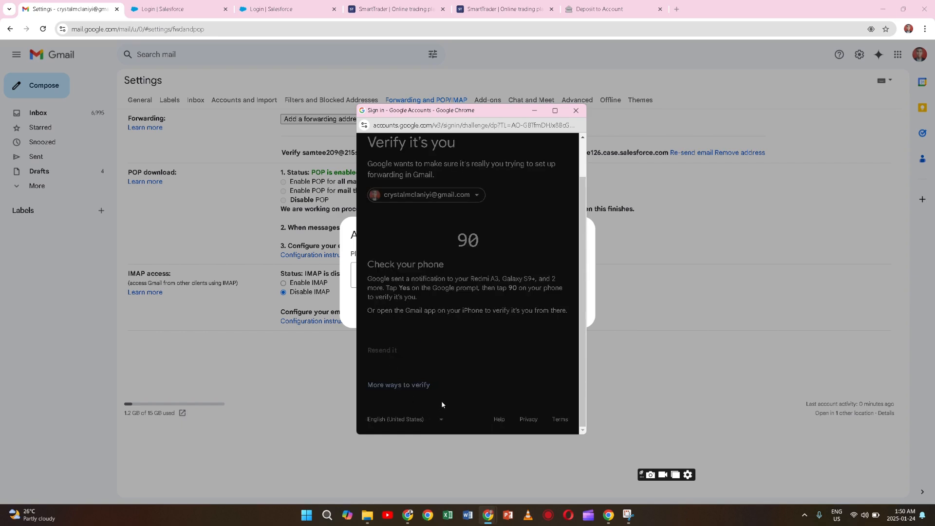
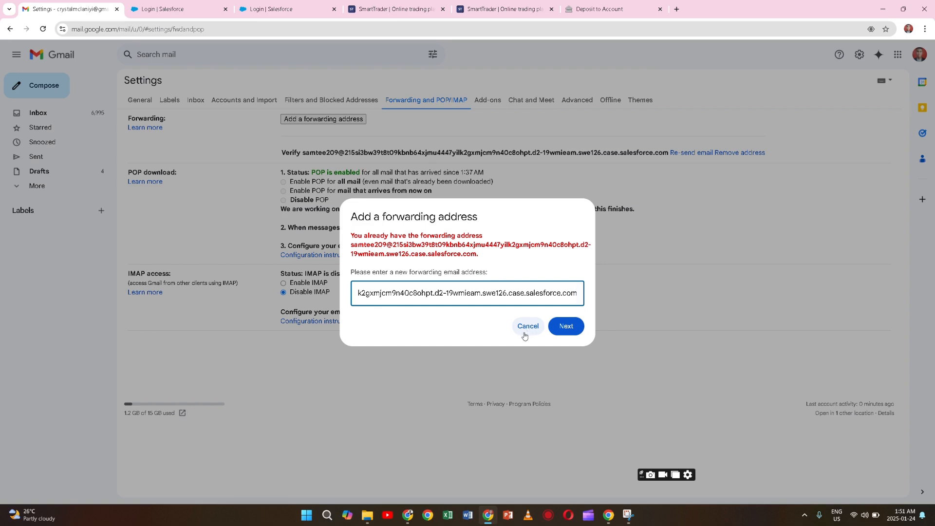
pyautogui.click(525, 335)
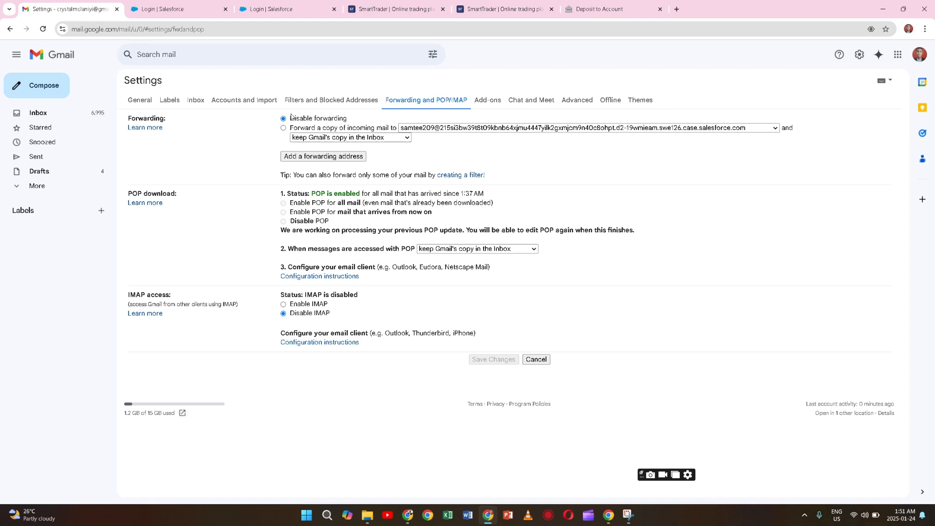
# Forward a copy of incoming mail to the Salesforce email services address, keeping Gmail's copy in the Inbox.
pyautogui.click(283, 128)
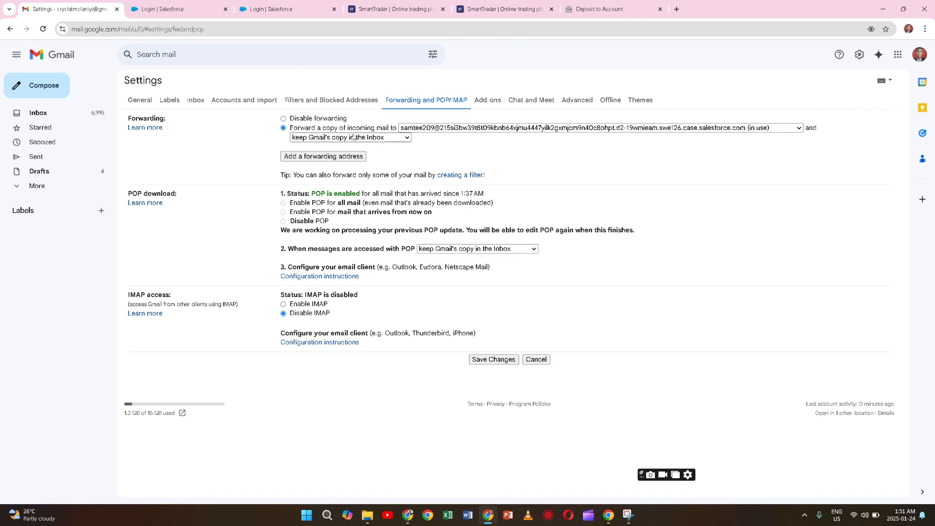
pyautogui.click(406, 138)
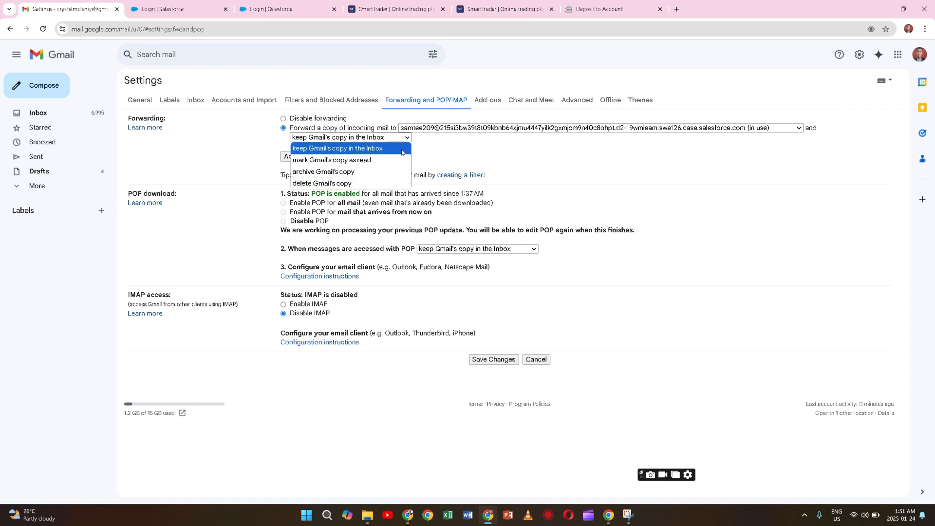
pyautogui.click(408, 140)
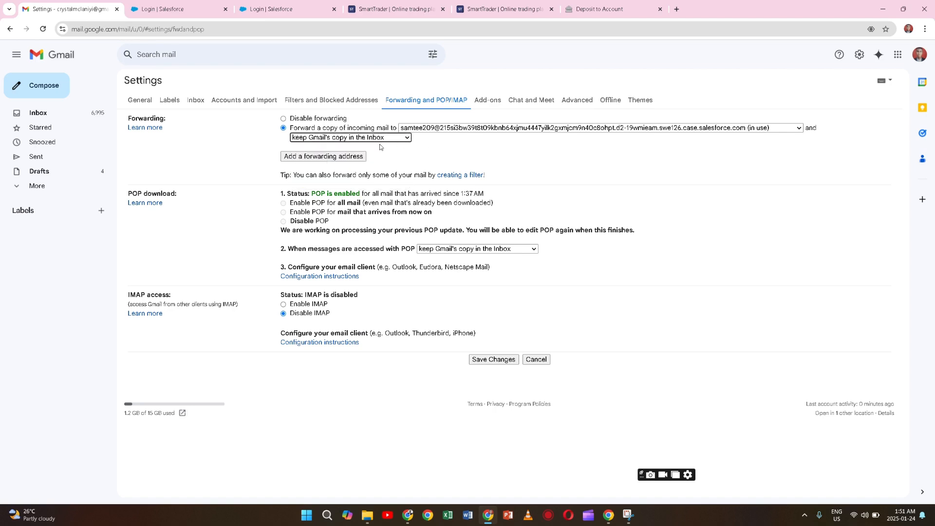
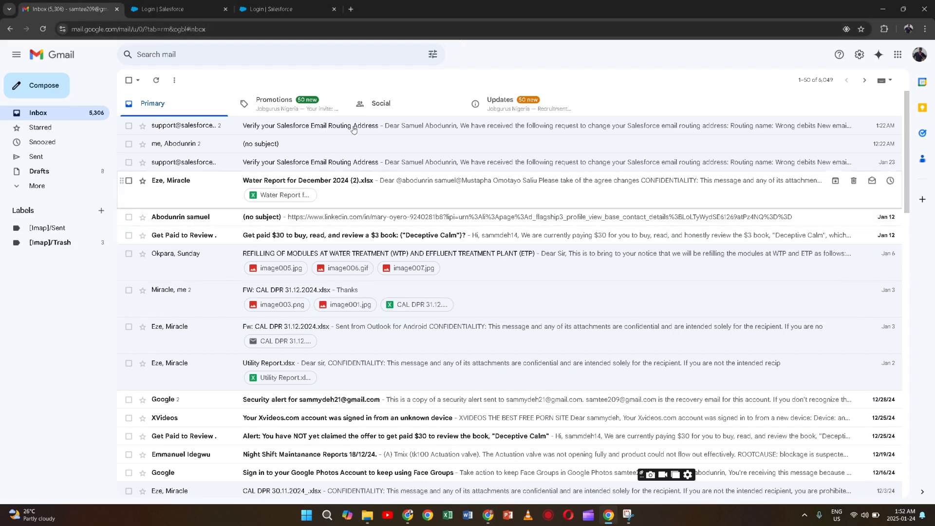
# In the other Gmail account, compose a message with subject "Wrong debits" and body "I was debited without and transaction done".
pyautogui.click(55, 91)
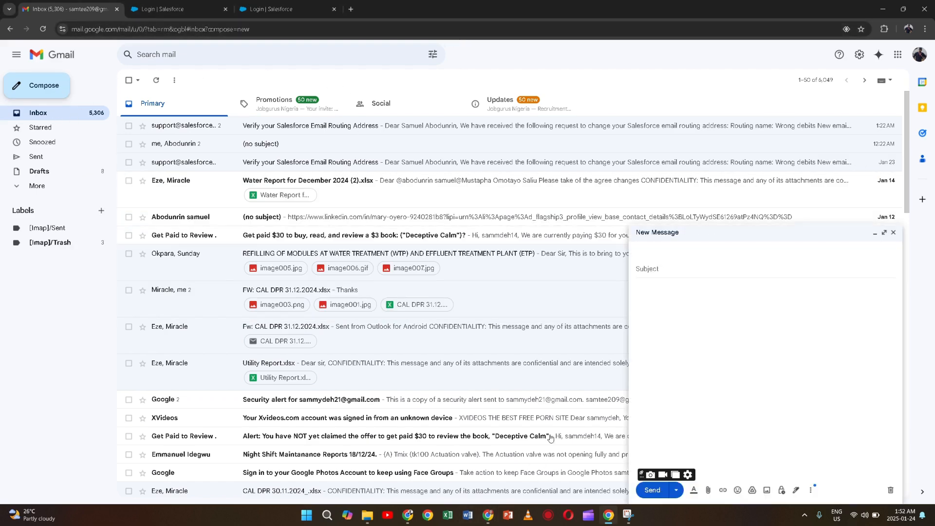
pyautogui.click(673, 321)
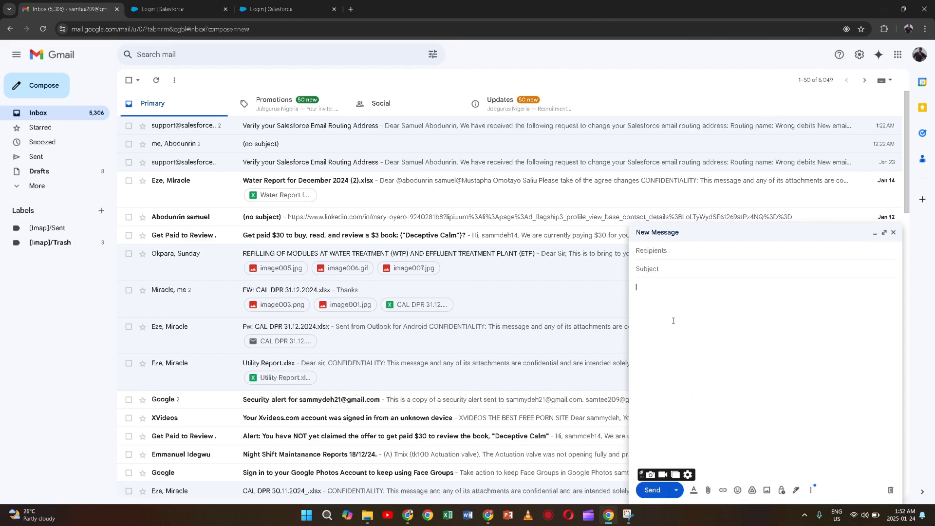
pyautogui.click(689, 271)
pyautogui.write('Wrong debits')
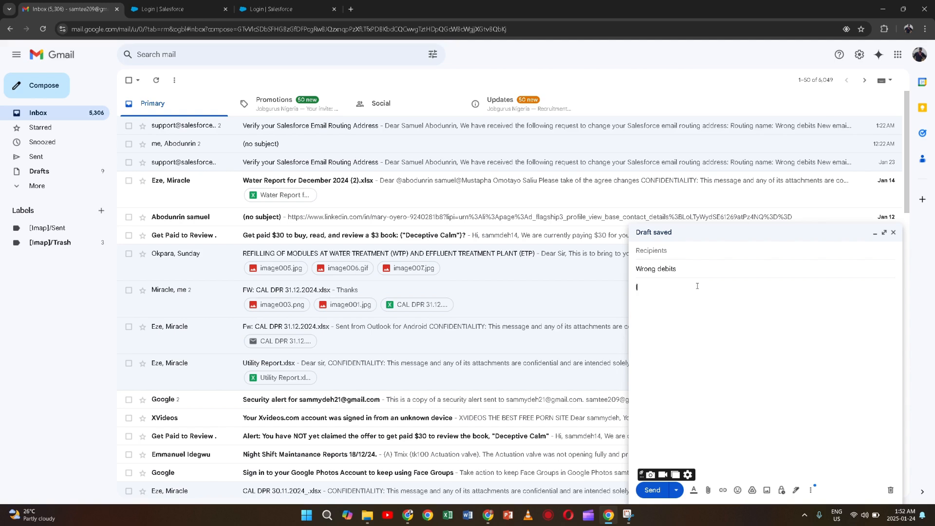
pyautogui.write('I was debited without and')
pyautogui.write('transaction done')
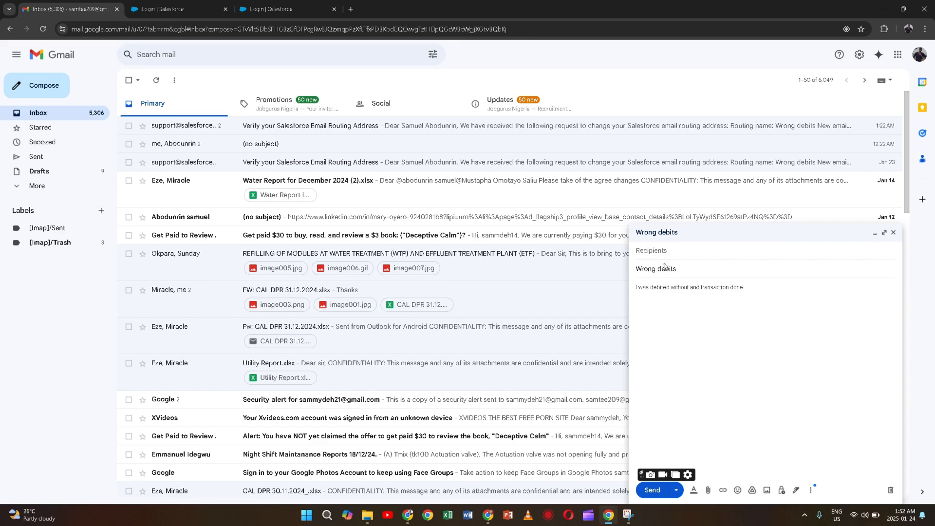
# Address the Wrong debits message to the routing mailbox's e-mail address and send it.
pyautogui.click(682, 268)
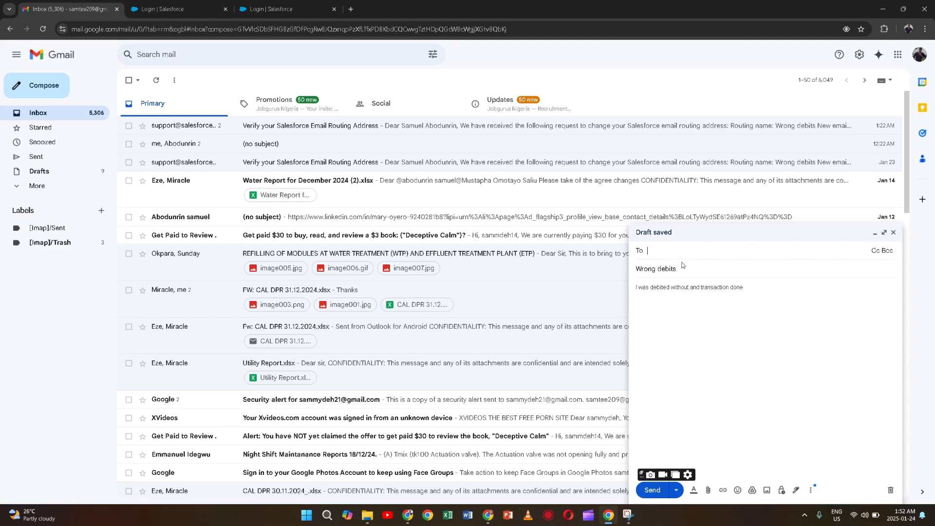
pyautogui.write('cr')
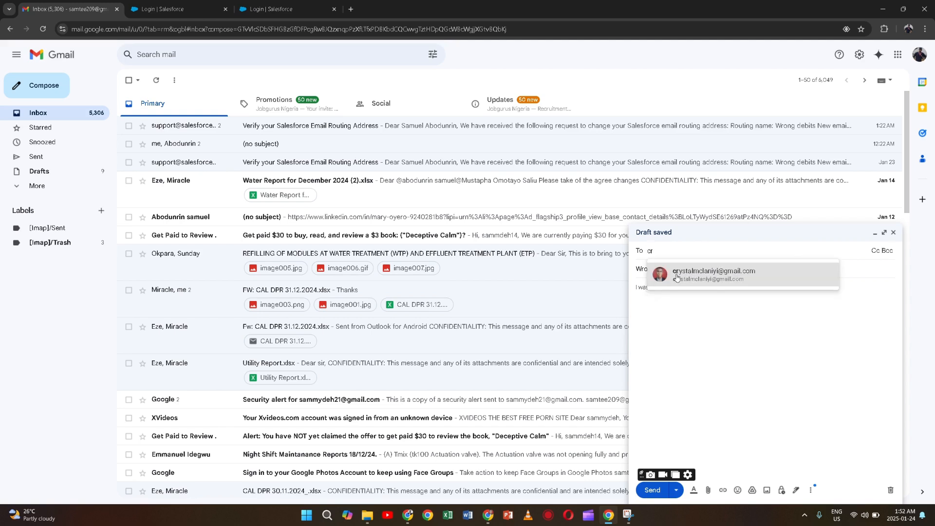
pyautogui.click(689, 270)
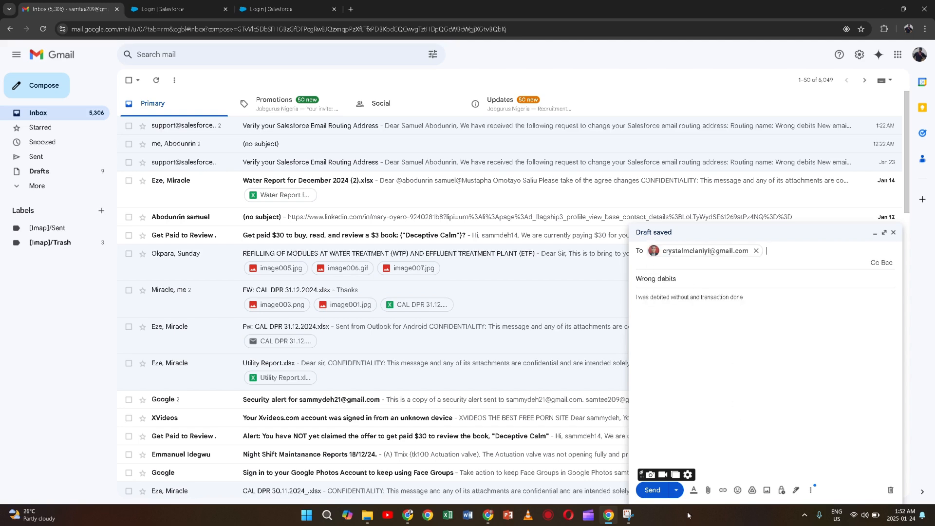
pyautogui.click(653, 490)
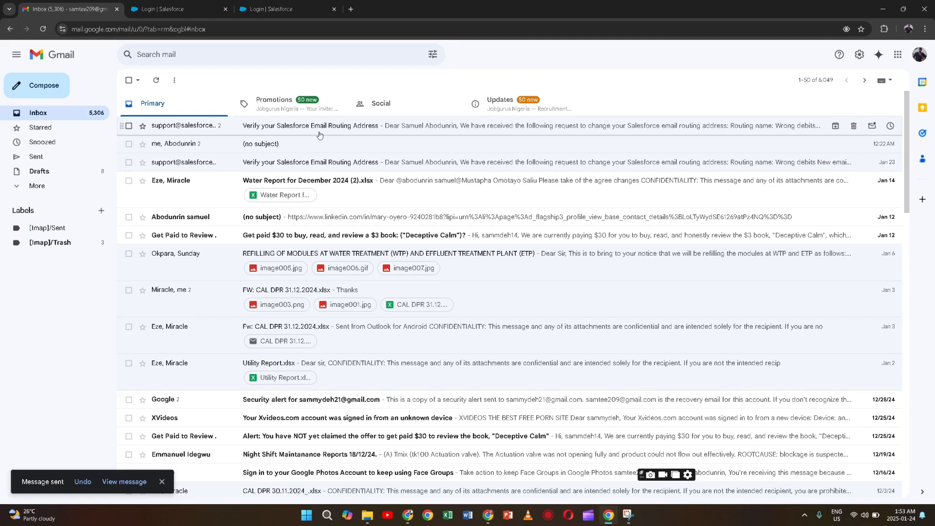
# Switch to the routing mailbox, refresh its inbox, and open the new Wrong debits e-mail.
pyautogui.hotkey('alt', 'Tab')
pyautogui.hotkey('alt', 'Tab')
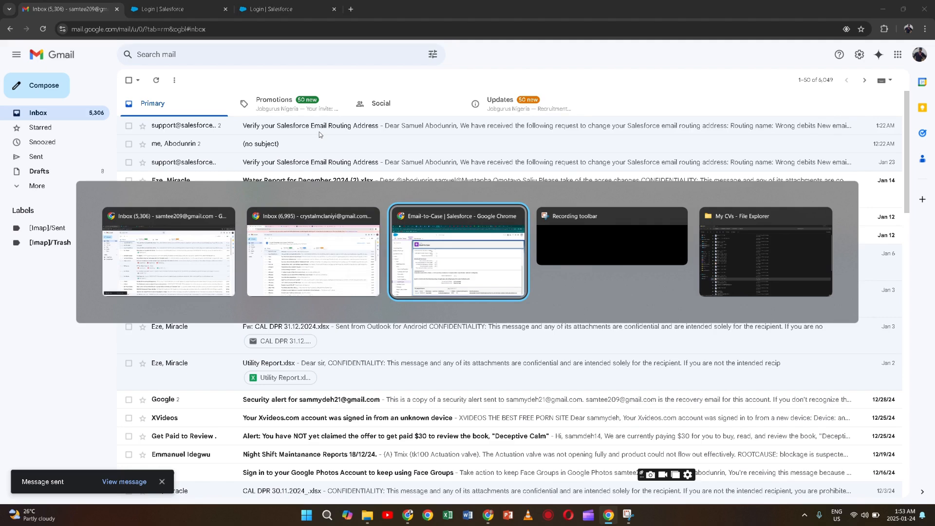
pyautogui.hotkey('alt', 'Tab')
pyautogui.hotkey('alt', 'Tab')
pyautogui.hotkey('alt', 'Tab')
pyautogui.hotkey('alt', 'Tab')
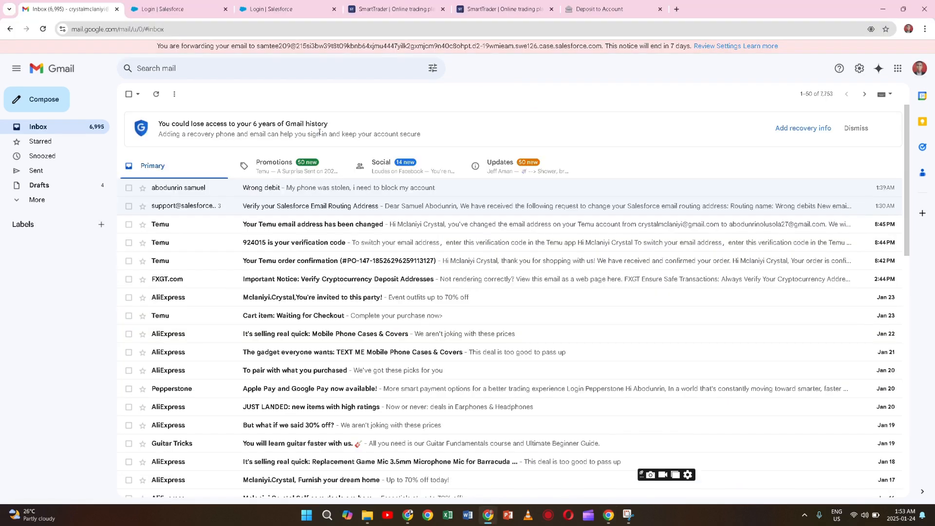
pyautogui.click(156, 94)
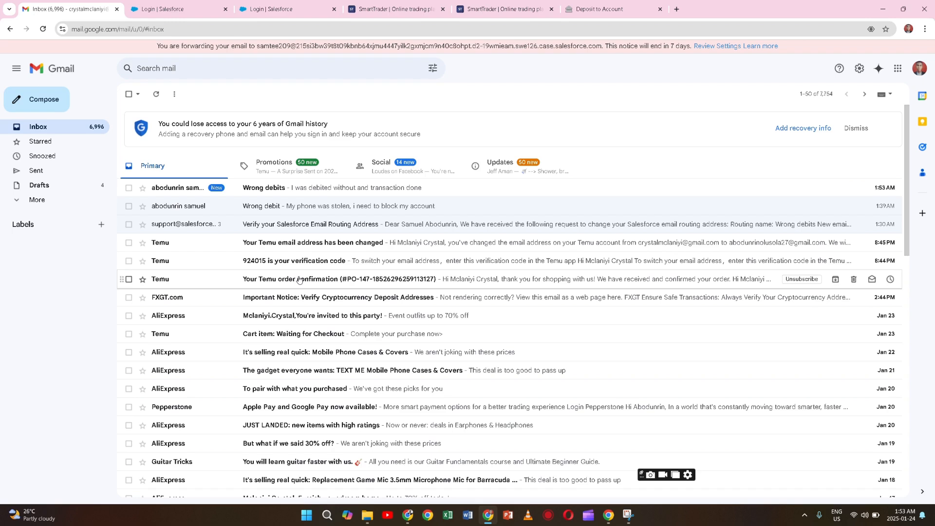
pyautogui.click(195, 183)
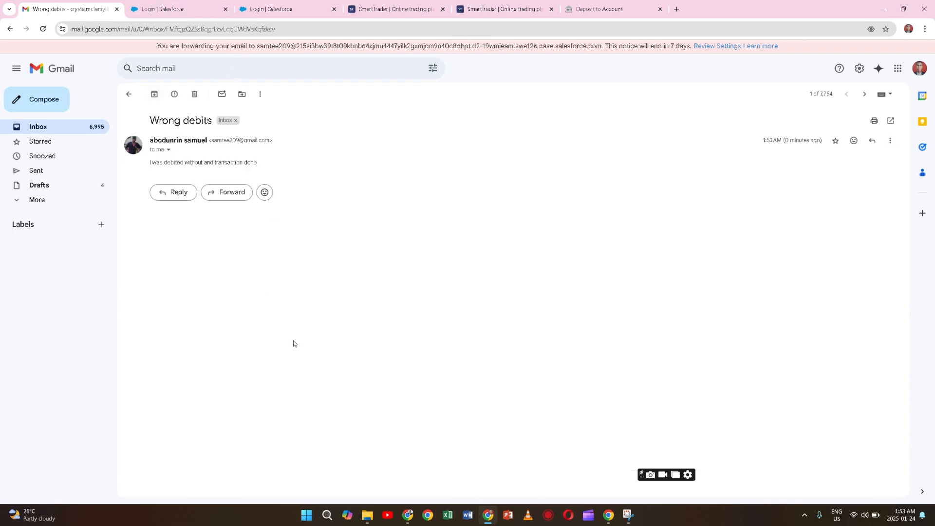
# Switch to the Salesforce Service Console and reload the My Open Cases list.
pyautogui.hotkey('alt', 'Tab')
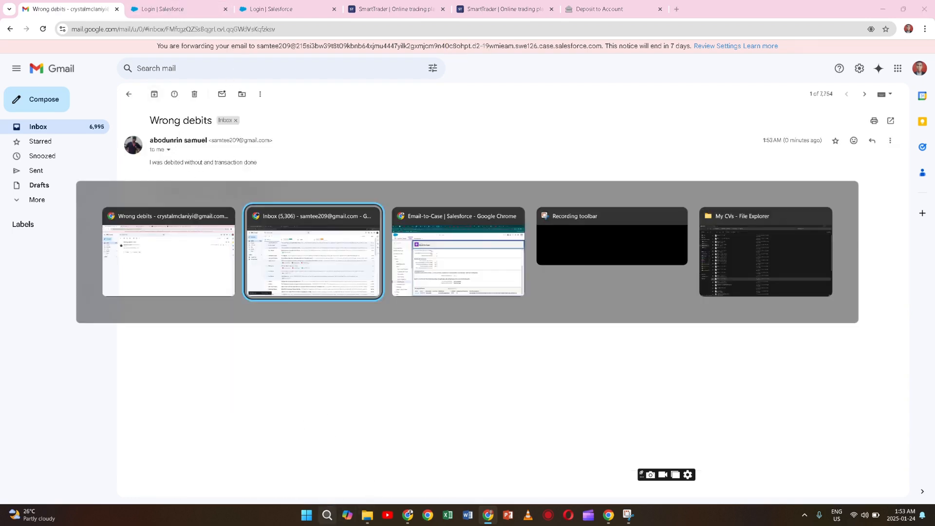
pyautogui.hotkey('alt', 'Tab')
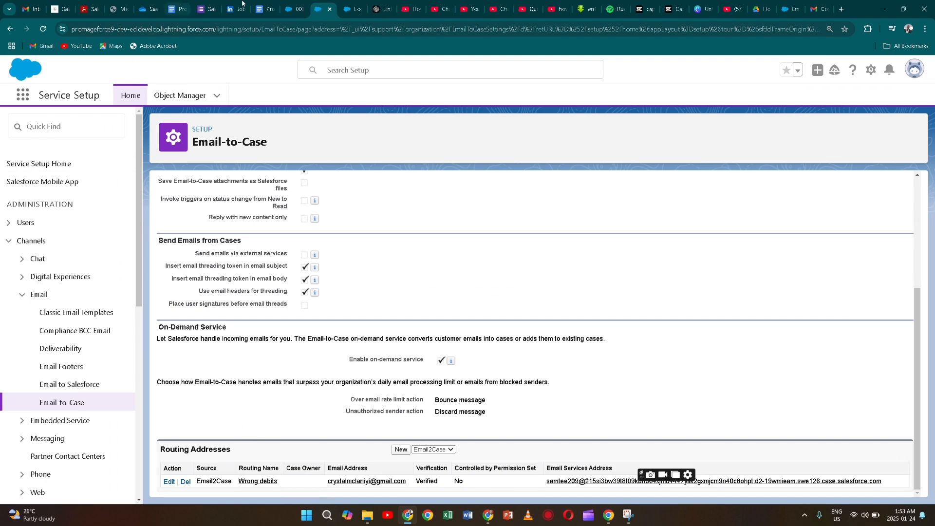
pyautogui.click(294, 9)
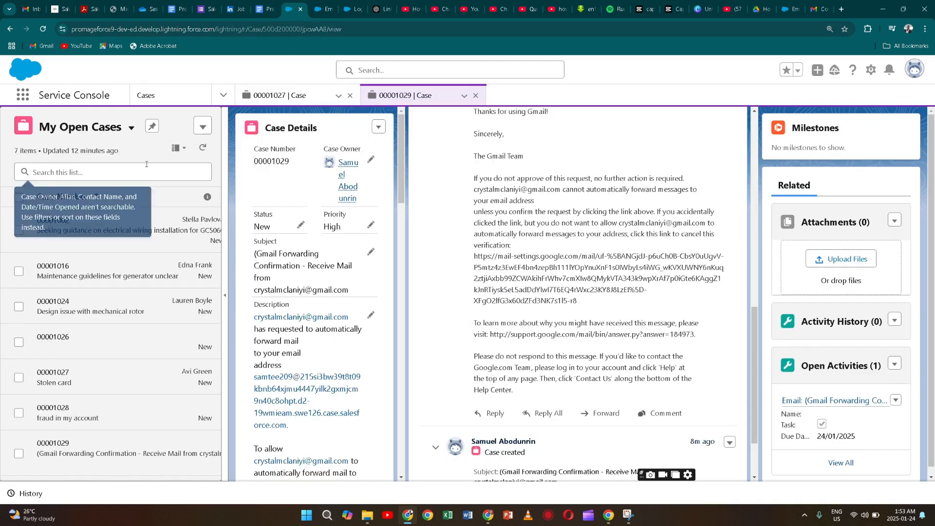
pyautogui.click(143, 99)
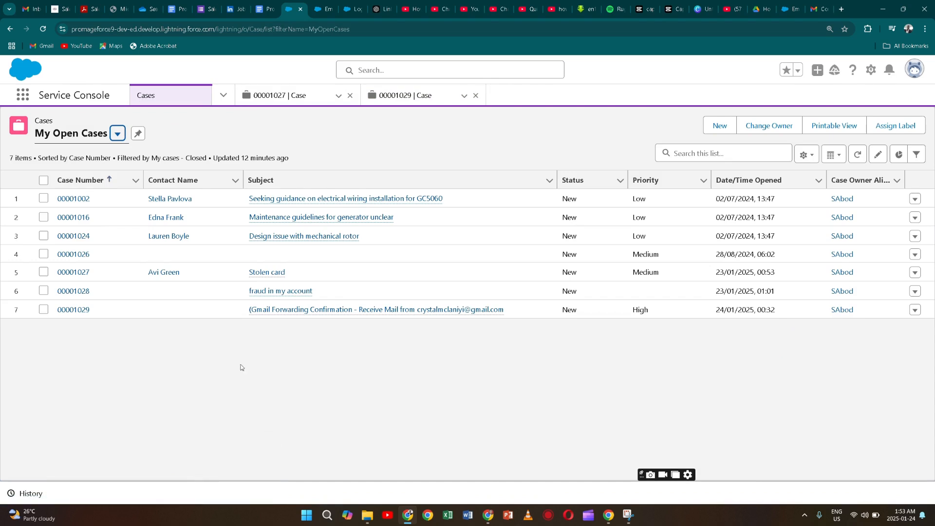
pyautogui.click(43, 30)
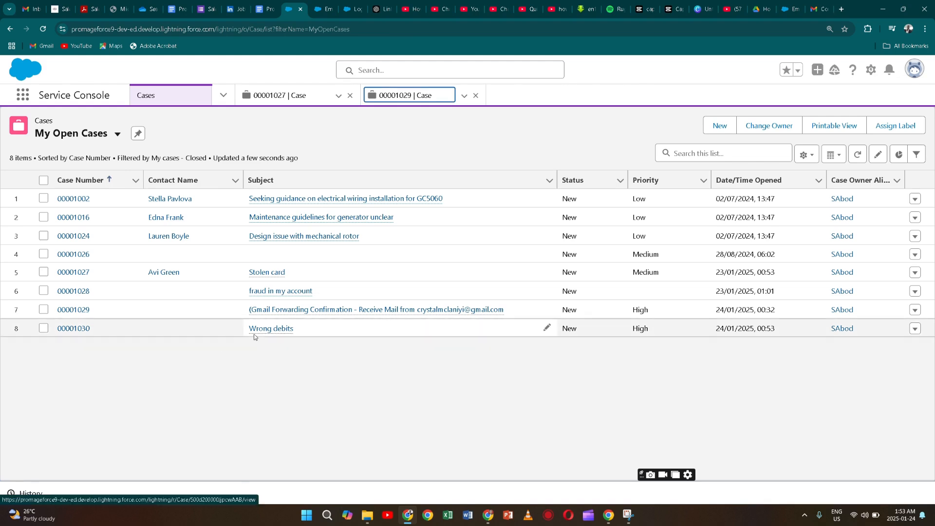
# Open the Wrong debits case from the list and review its details and e-mail feed.
pyautogui.moveTo(266, 334)
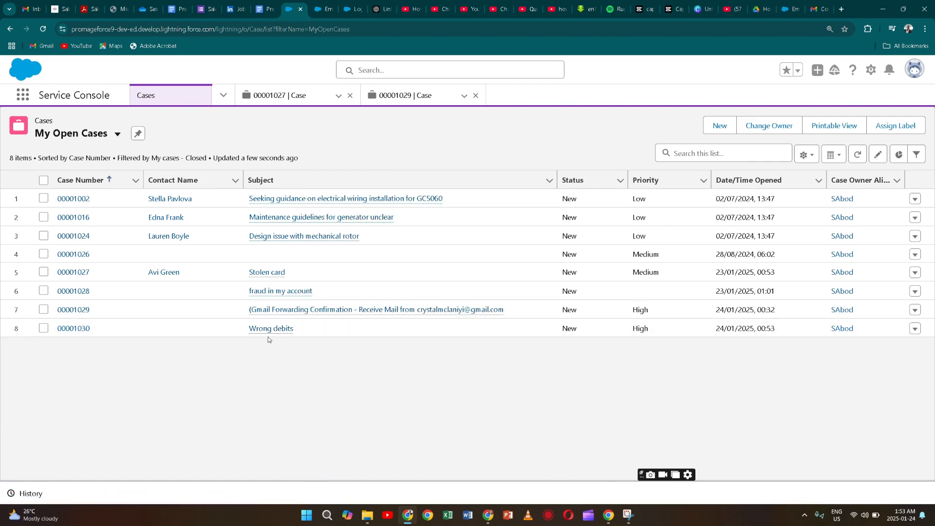
pyautogui.click(264, 331)
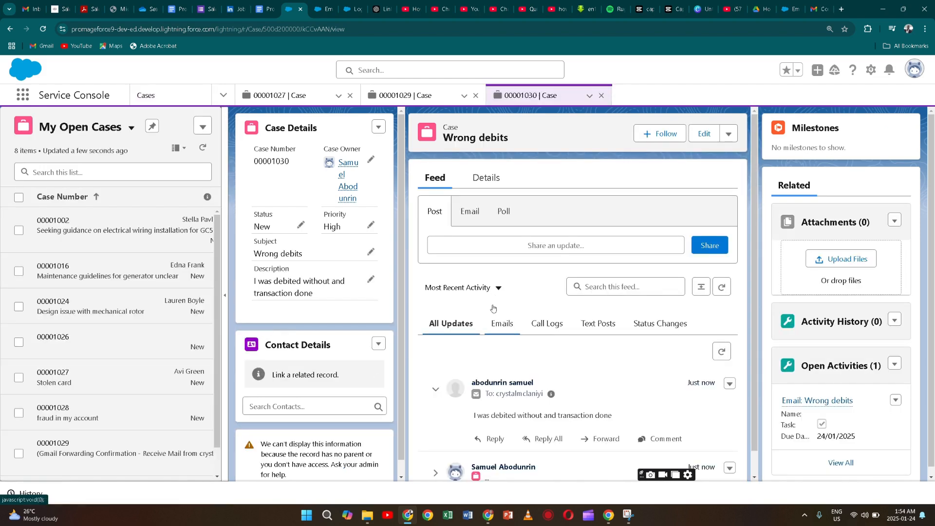
pyautogui.scroll(-1, 497, 319)
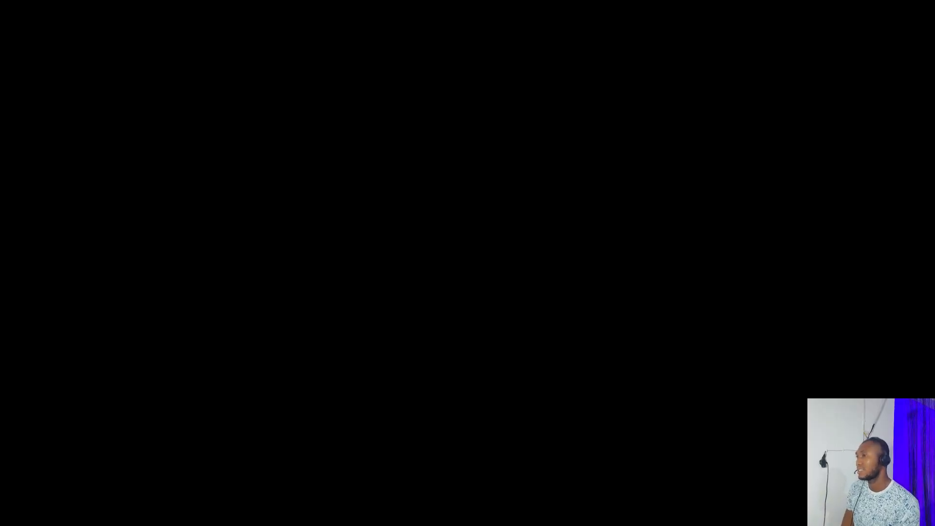
# Switch to the SERVICE CLOUD MODULE presentation in PowerPoint.
pyautogui.hotkey('alt', 'Tab')
pyautogui.hotkey('alt', 'Tab')
pyautogui.hotkey('alt', 'Tab')
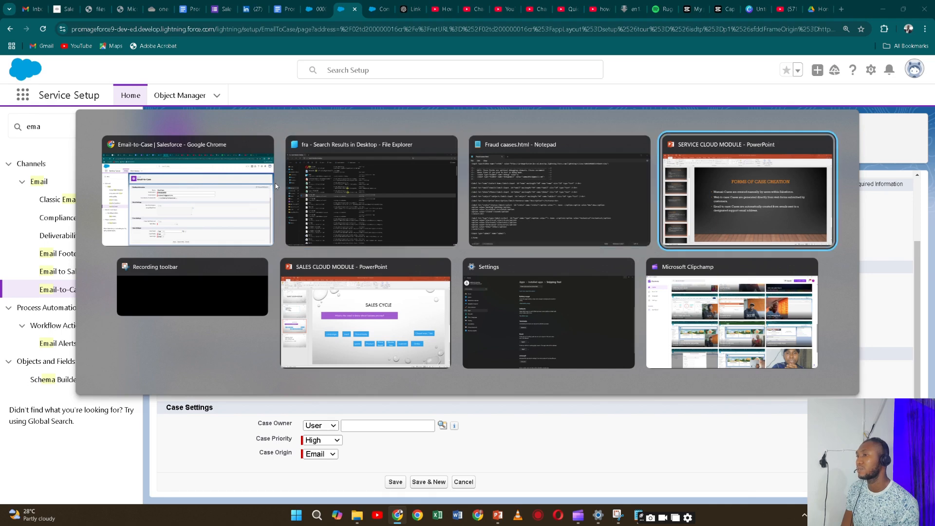